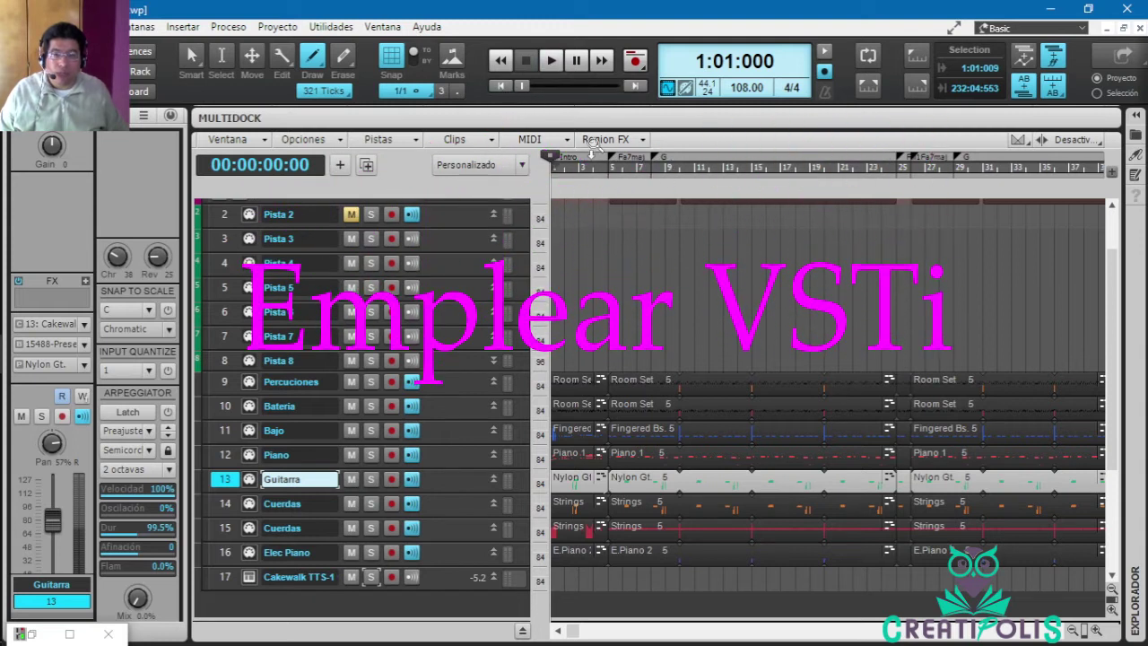
Play the project from measure 7 to hear the current arrangement, and stop playback.
{"action": "left_click", "coordinate": [632, 181]}
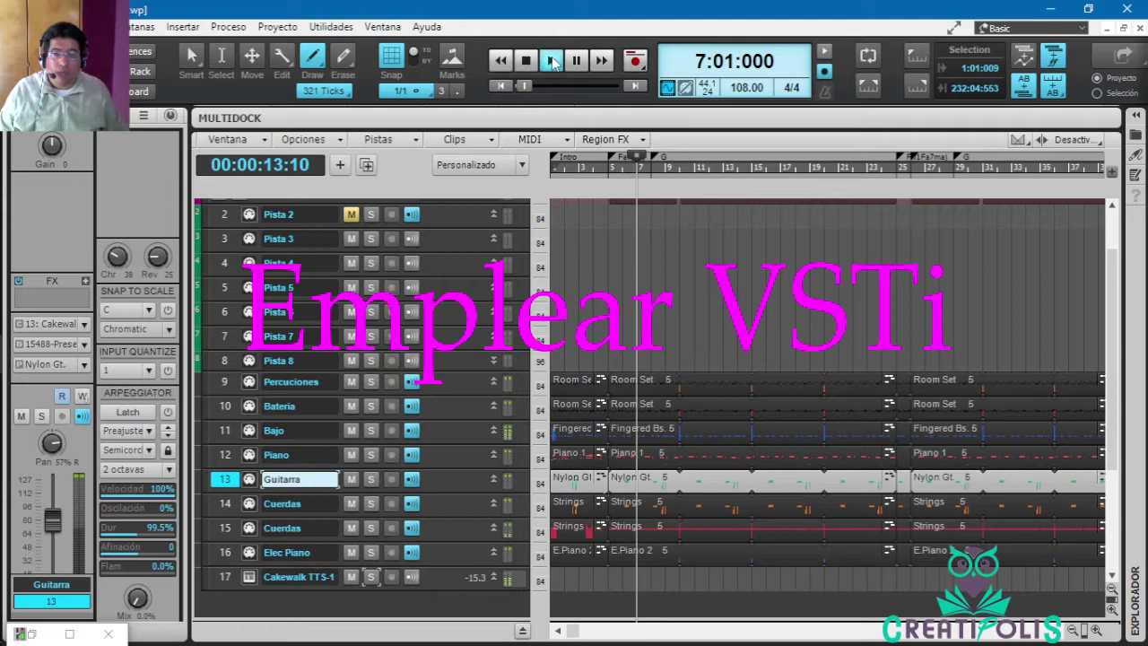
{"action": "left_click", "coordinate": [551, 60]}
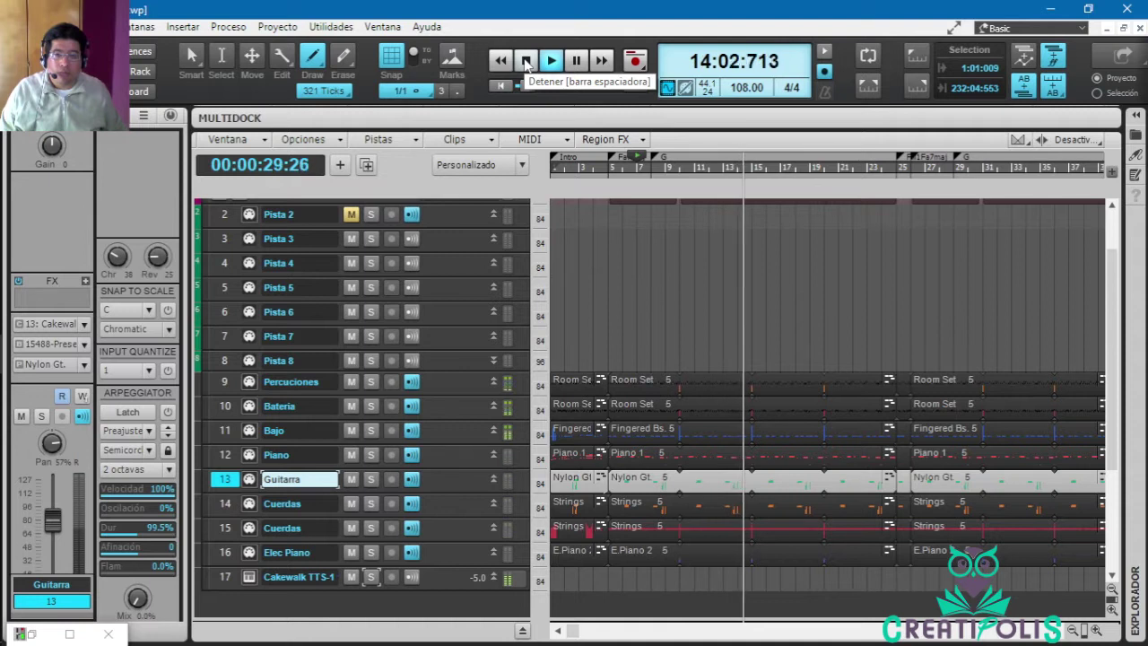
{"action": "left_click", "coordinate": [527, 61]}
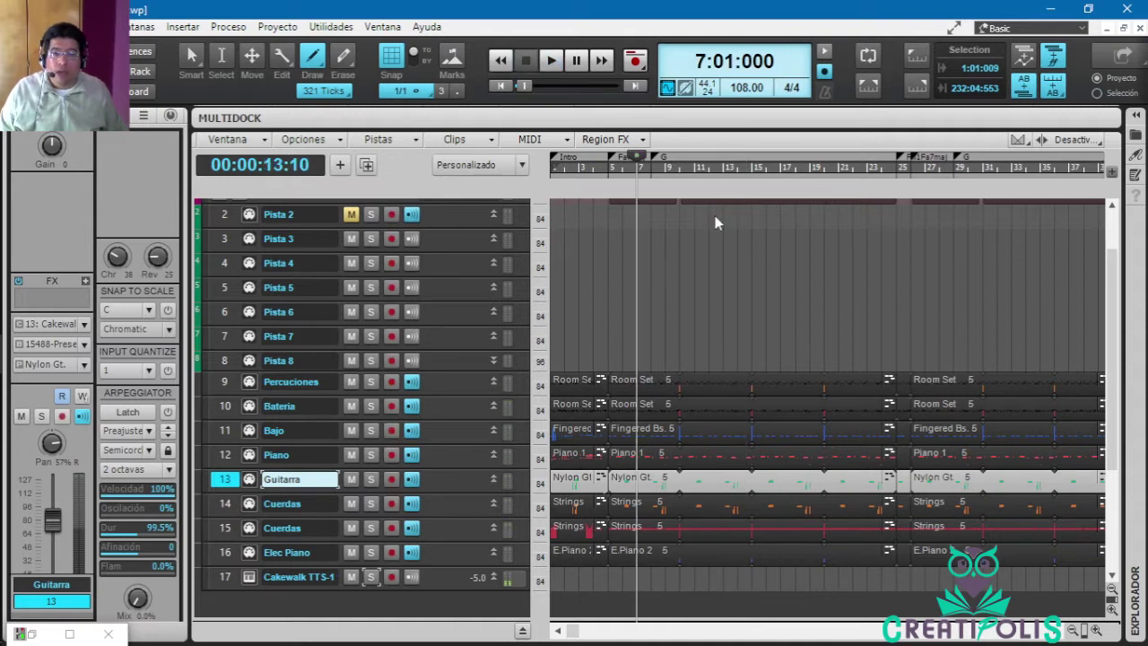
Save the project under its current name.
{"action": "left_click_drag", "start_coordinate": [1110, 287], "coordinate": [1117, 235]}
{"action": "left_click", "coordinate": [18, 26]}
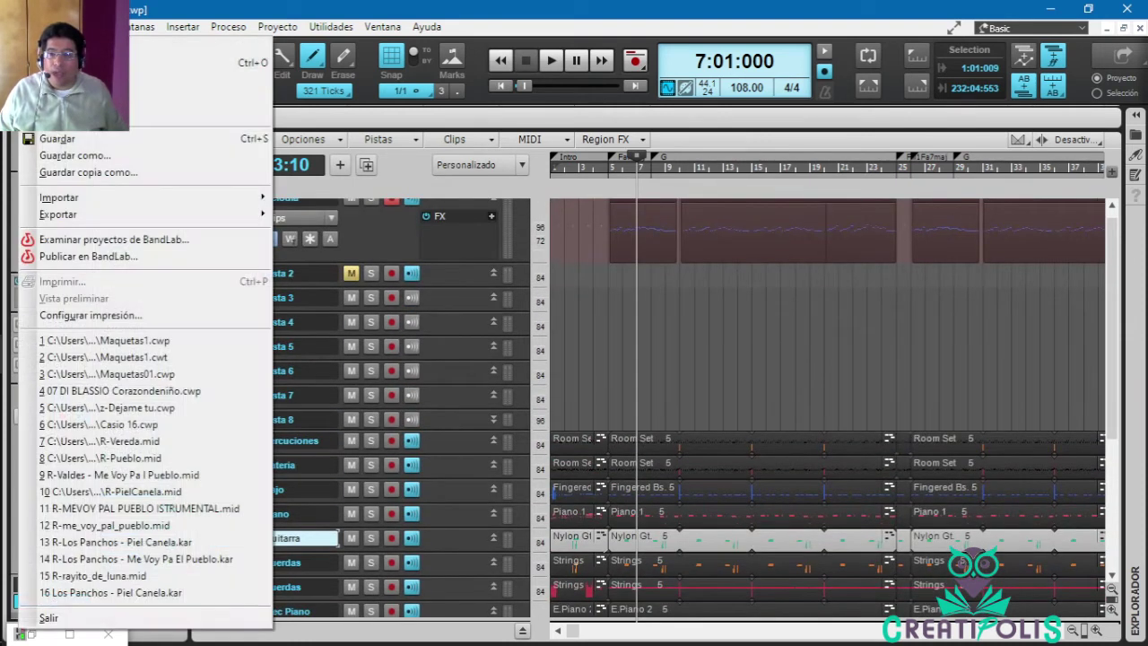
{"action": "left_click", "coordinate": [72, 139]}
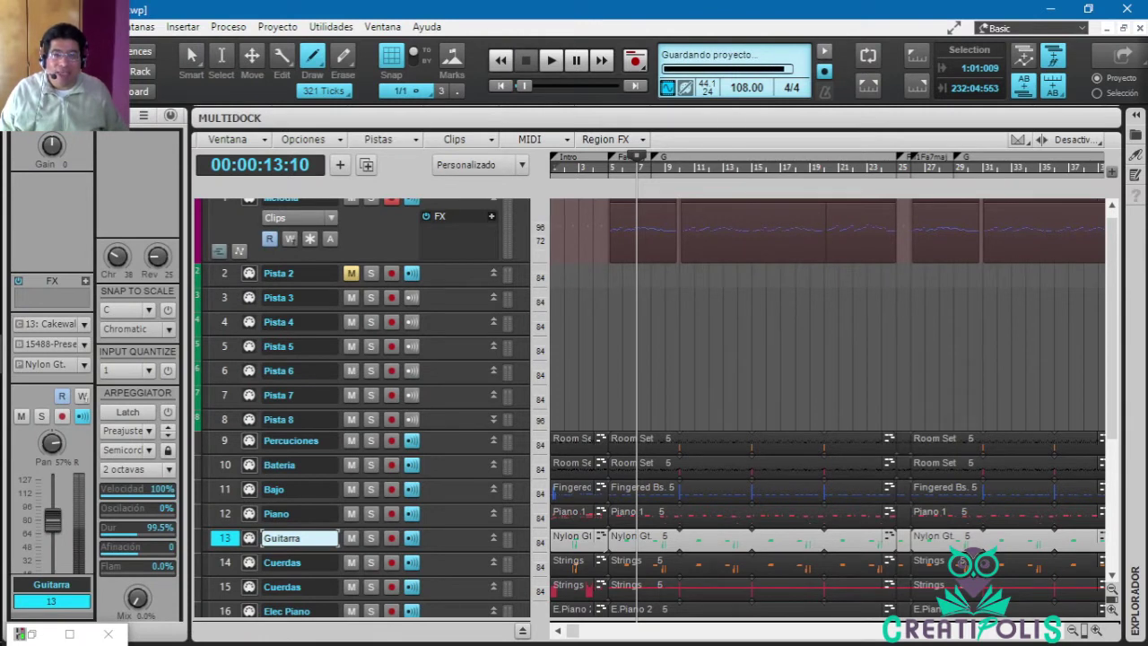
Save a copy of the project as Maquetas1.mid in the Secuencias folder, using the Formato MIDI 1 type.
{"action": "left_click", "coordinate": [18, 26]}
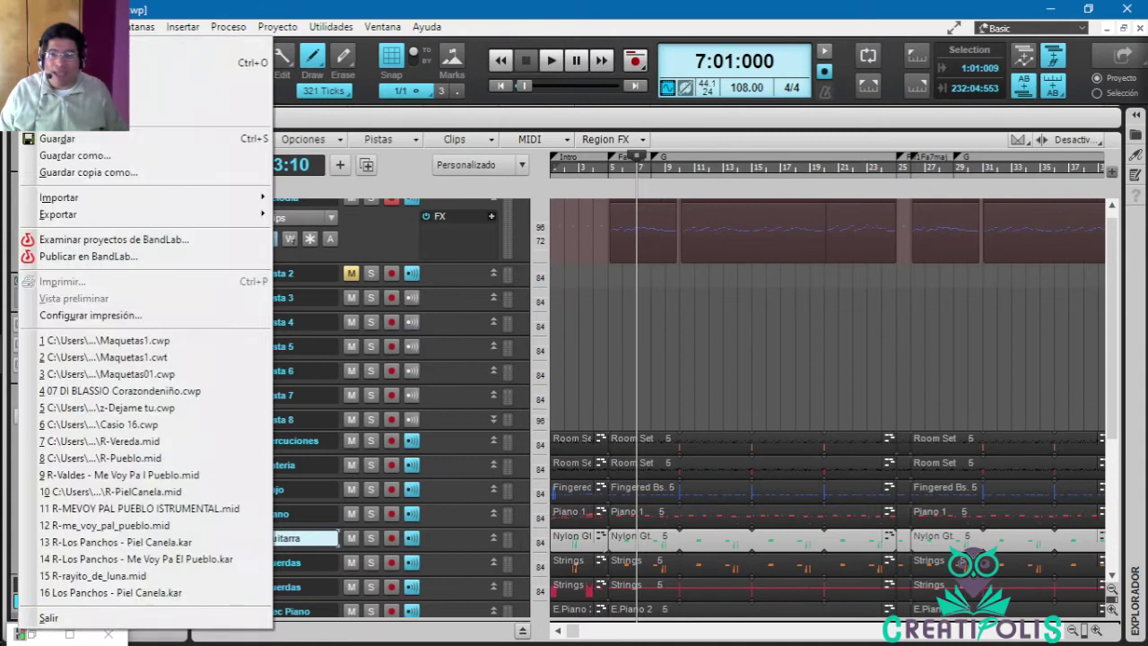
{"action": "left_click", "coordinate": [113, 172]}
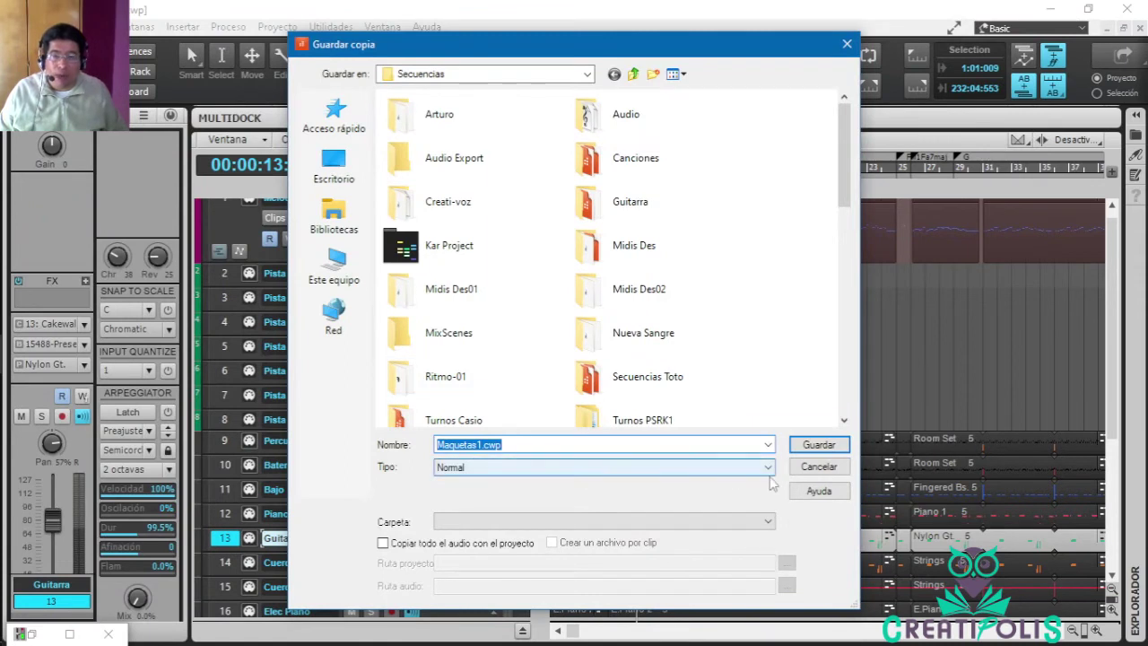
{"action": "left_click", "coordinate": [772, 468]}
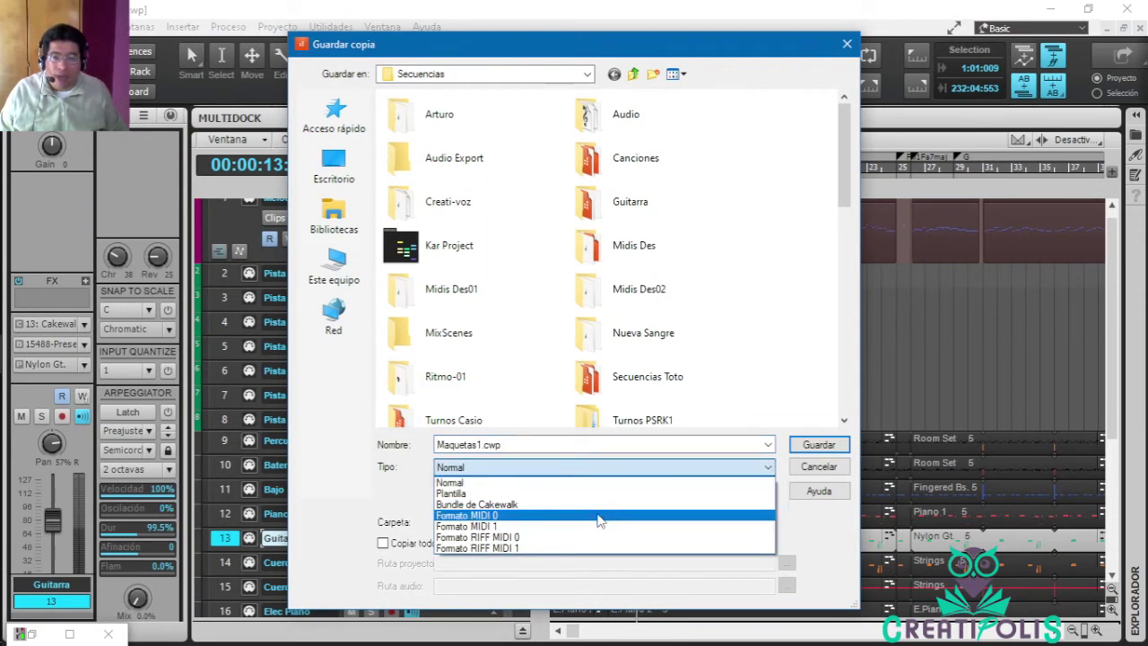
{"action": "left_click", "coordinate": [597, 516]}
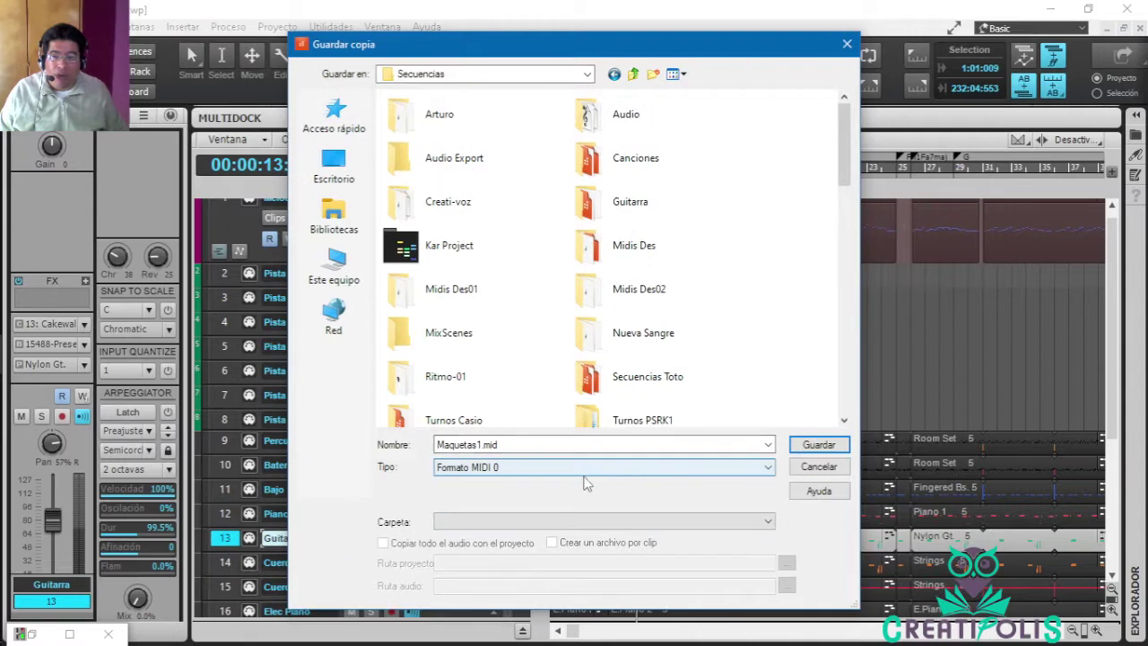
{"action": "left_click", "coordinate": [772, 468]}
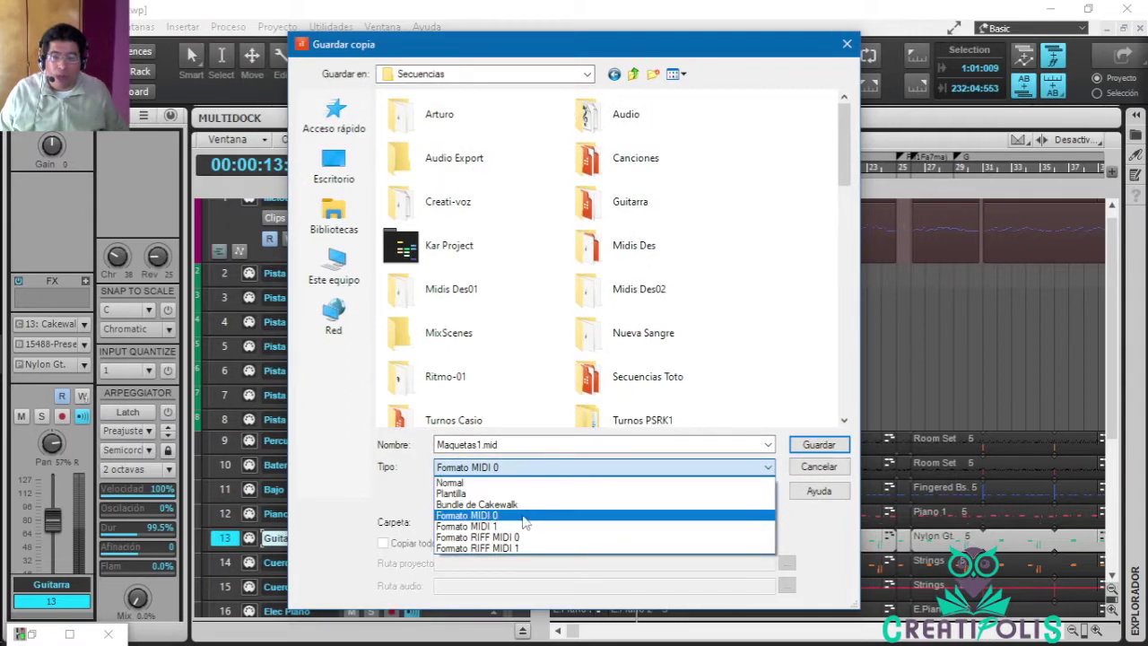
{"action": "left_click", "coordinate": [529, 526]}
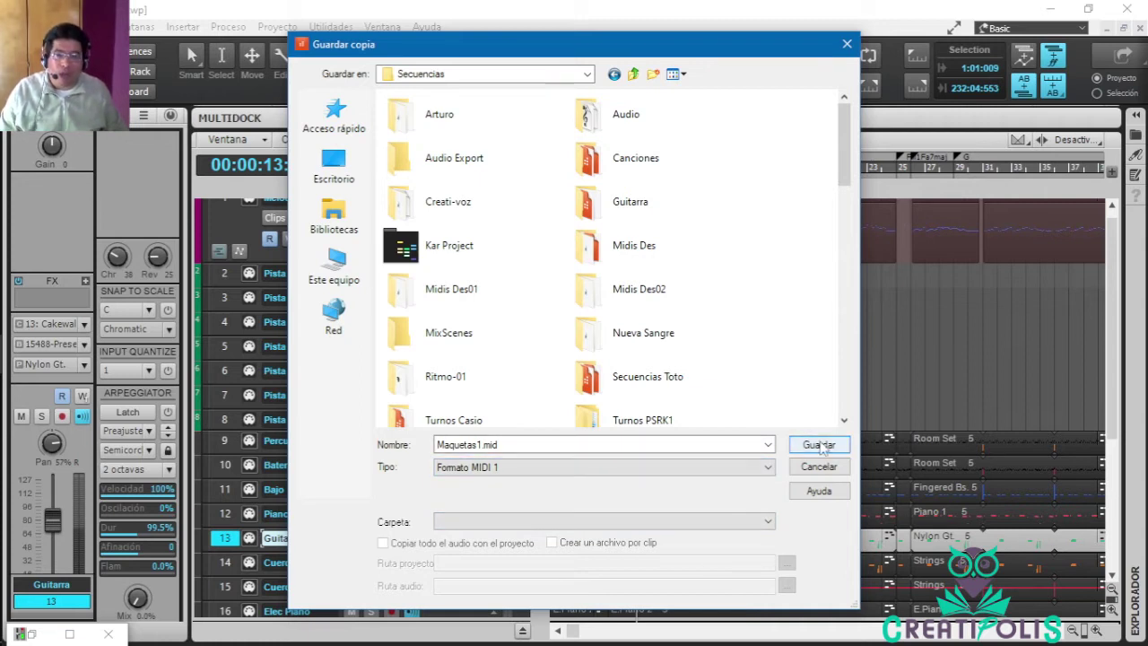
{"action": "left_click", "coordinate": [819, 446]}
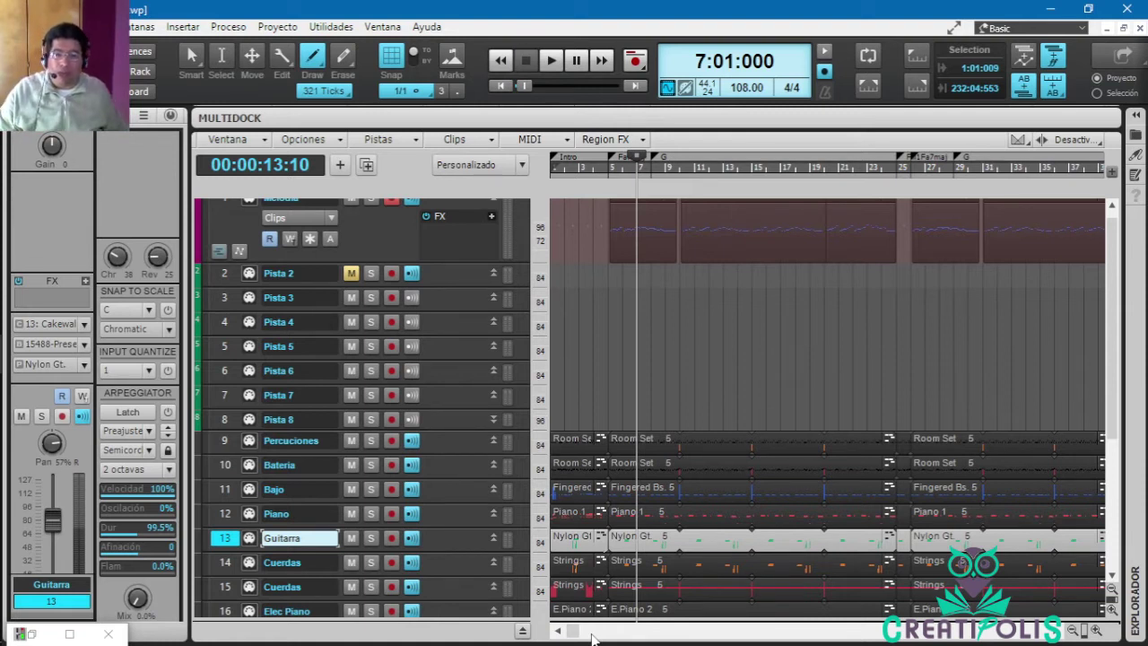
Select the Percuciones track, listen to the arrangement from measure 7, and stop playback.
{"action": "left_click", "coordinate": [224, 441]}
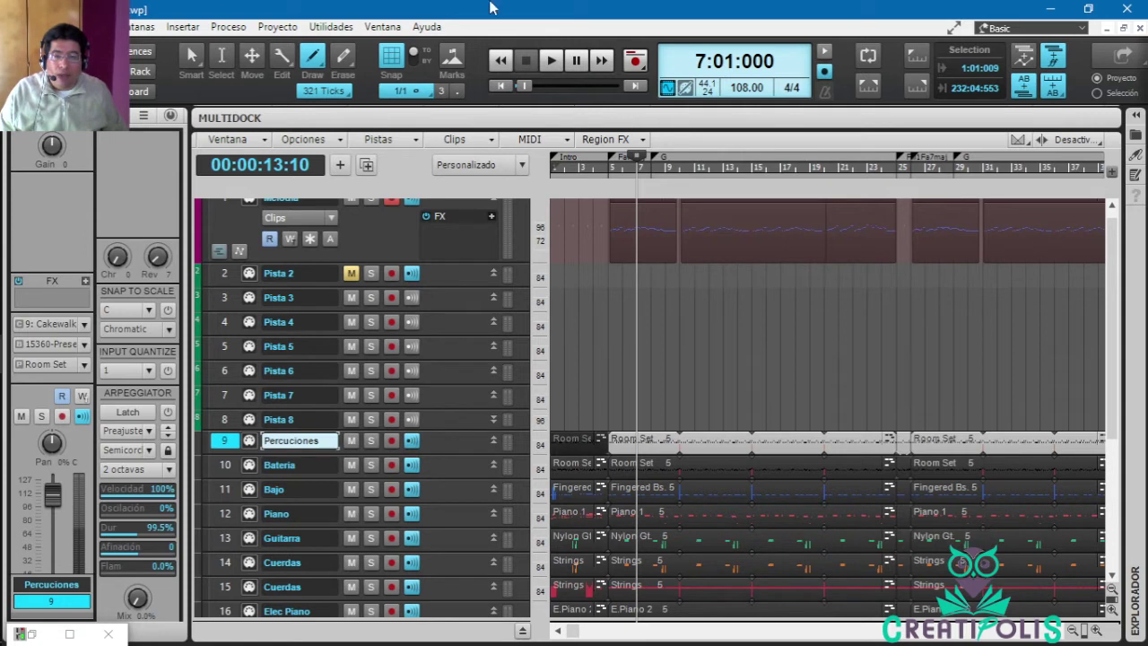
{"action": "left_click", "coordinate": [555, 63]}
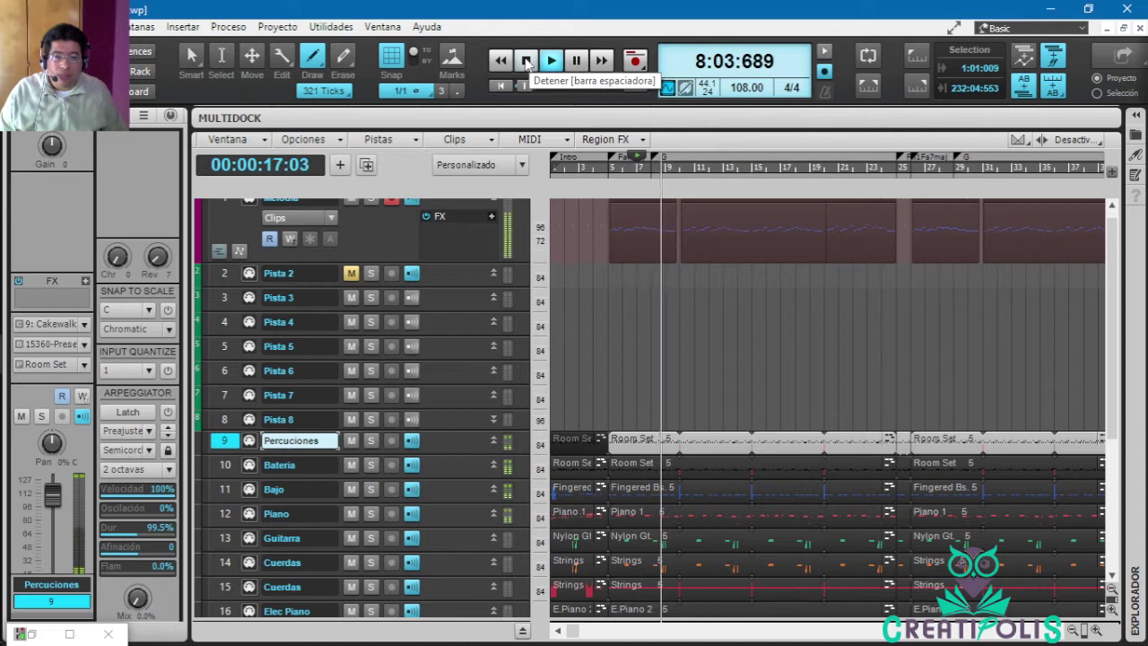
{"action": "left_click", "coordinate": [527, 60]}
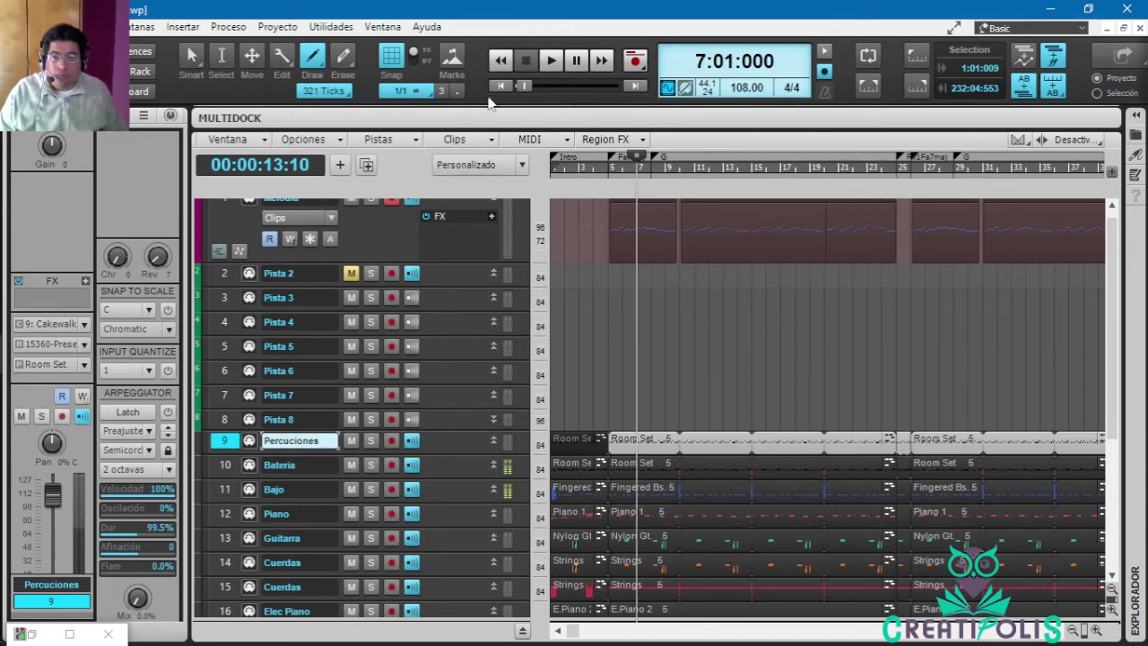
With the Bateria track selected, insert Cakewalk's VST2 SessionDrummer soft synth as a simple instrument track, opening its property page.
{"action": "left_click", "coordinate": [233, 467]}
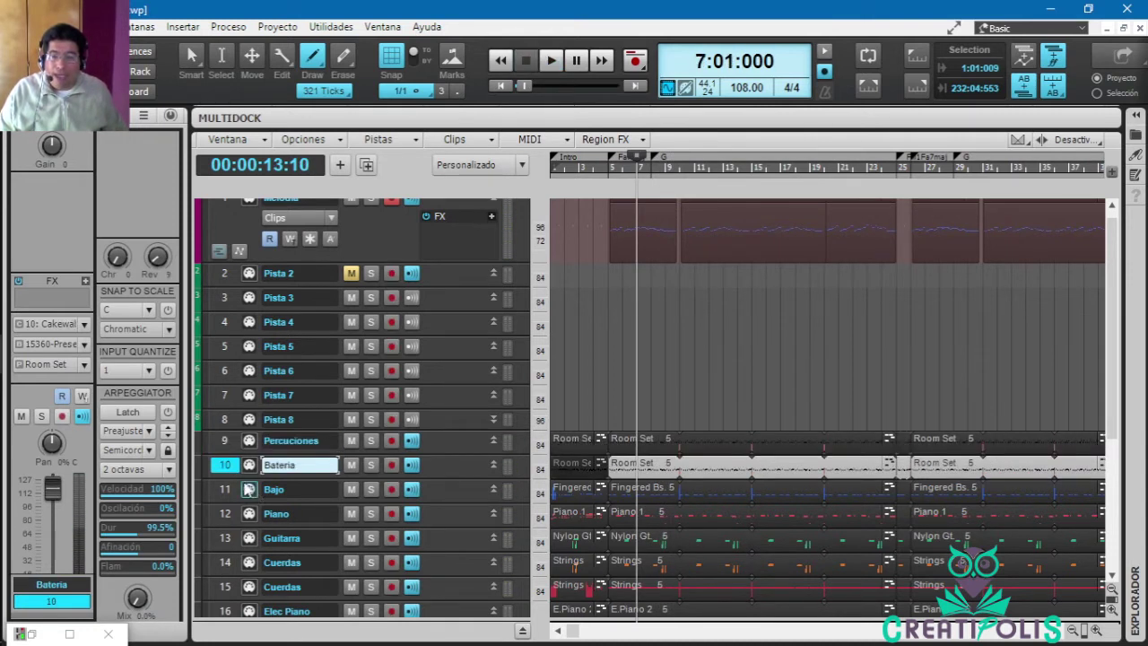
{"action": "left_click", "coordinate": [86, 26]}
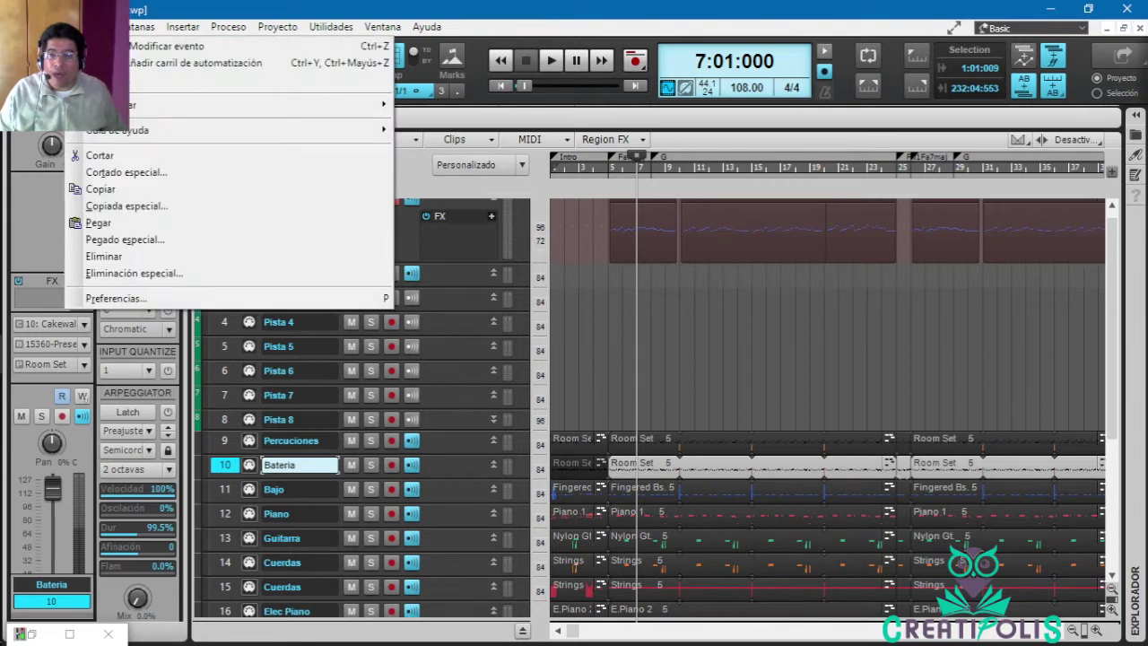
{"action": "mouse_move", "coordinate": [185, 29]}
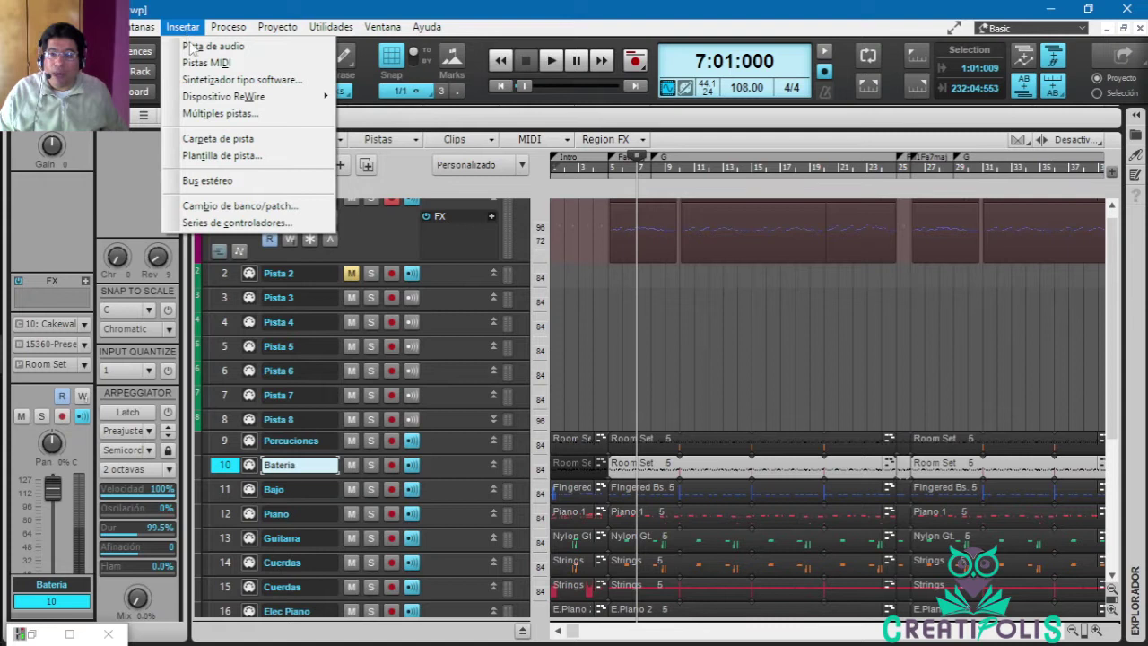
{"action": "left_click", "coordinate": [231, 83]}
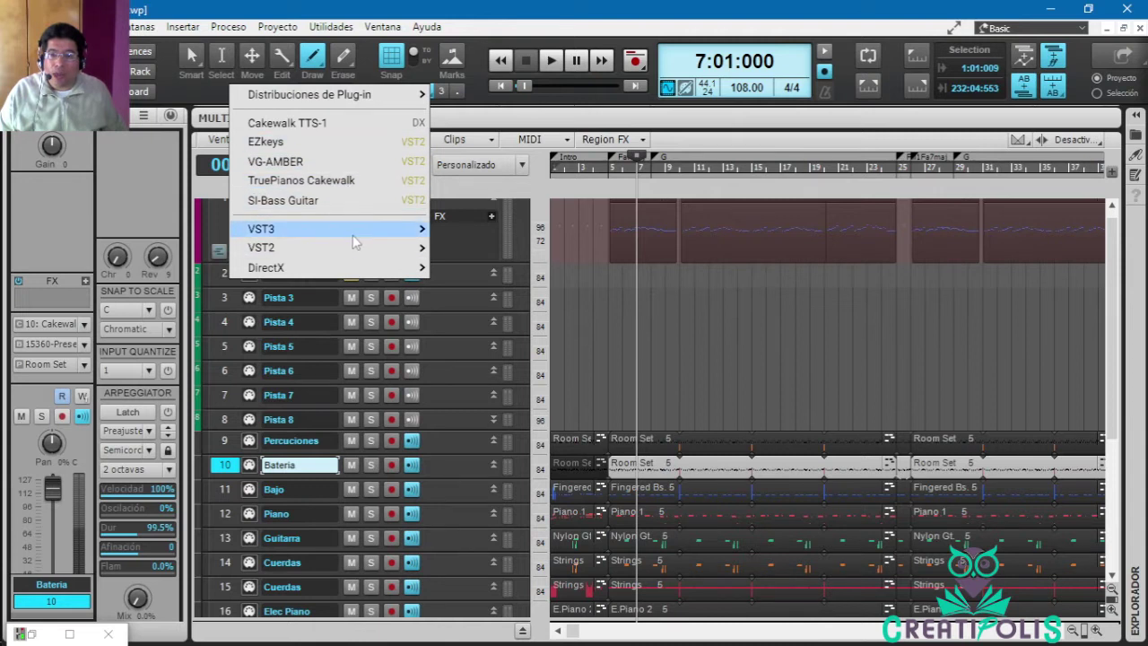
{"action": "mouse_move", "coordinate": [342, 235]}
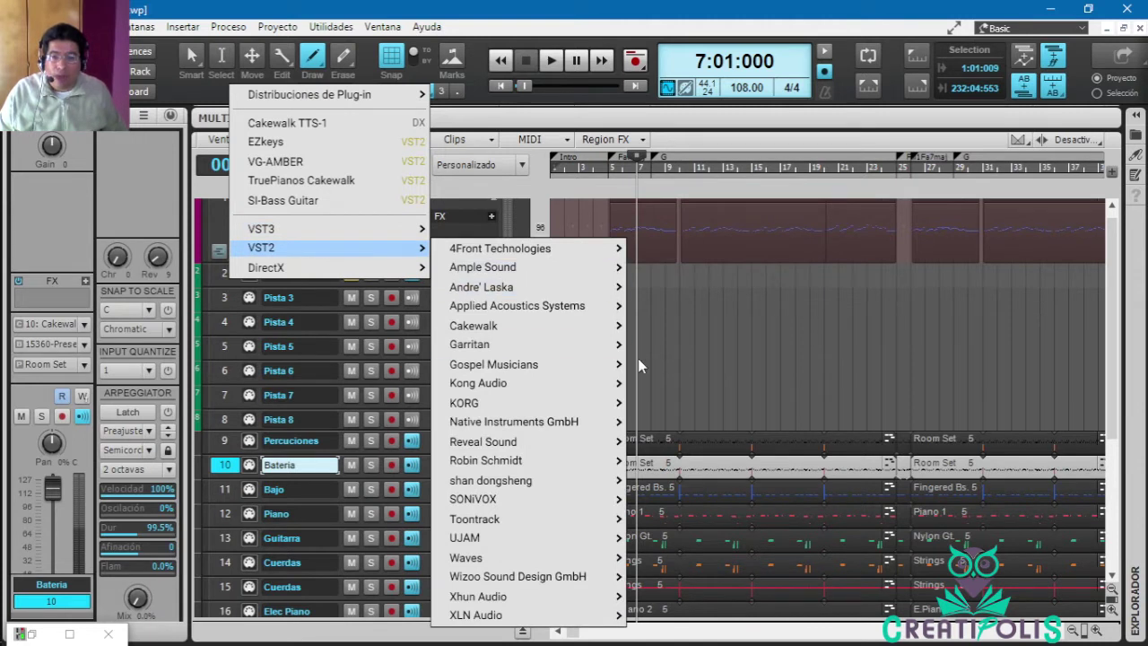
{"action": "mouse_move", "coordinate": [554, 331]}
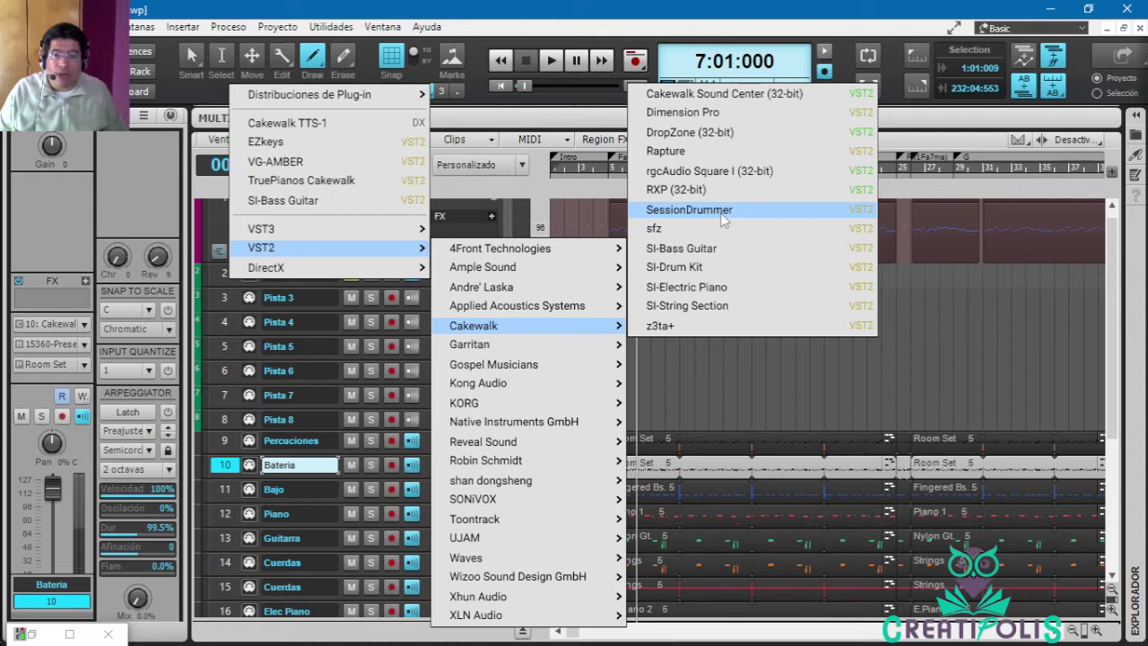
{"action": "left_click", "coordinate": [723, 212]}
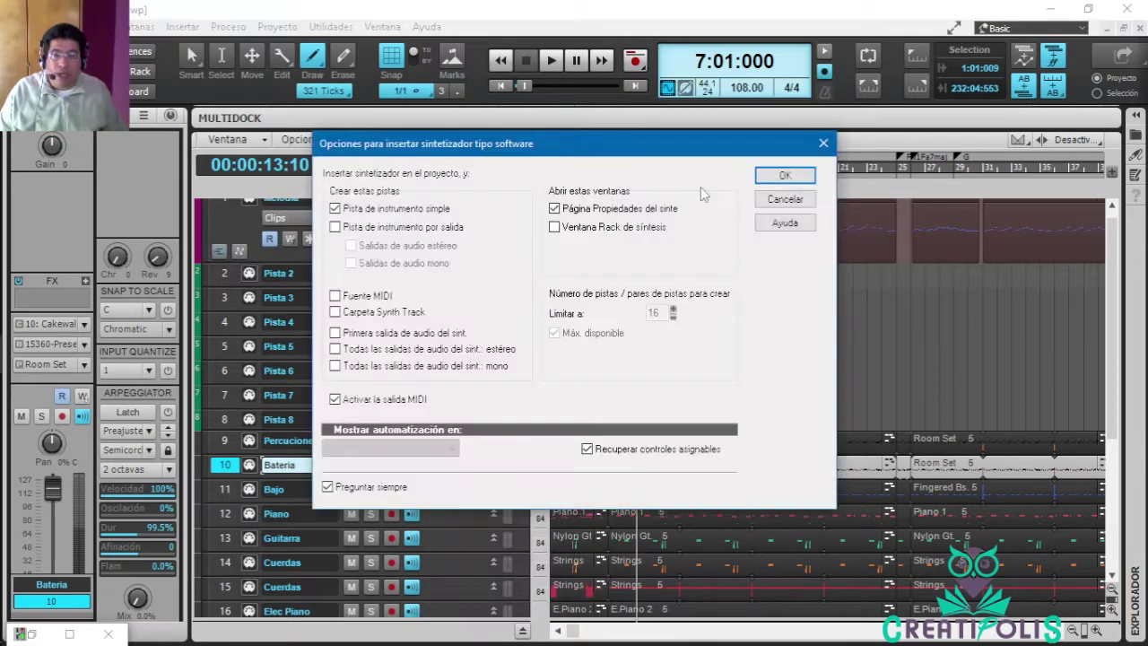
{"action": "left_click", "coordinate": [779, 177]}
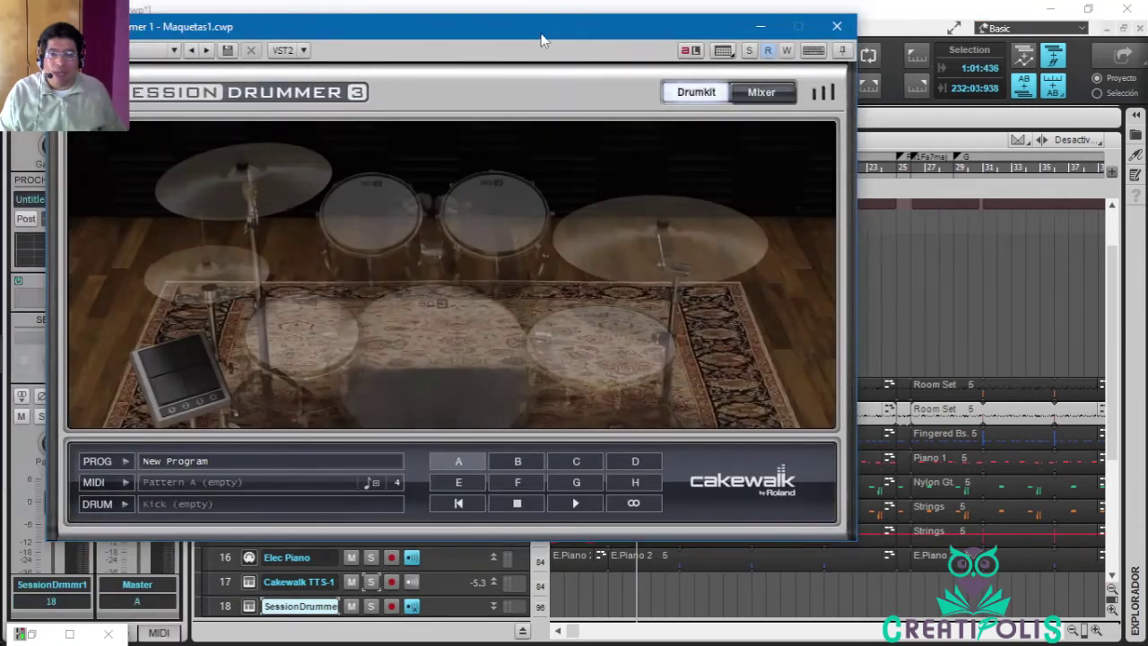
Load the acoustic SonicReality_BritRockKit program into Session Drummer 3 and minimize the synth window.
{"action": "left_click_drag", "start_coordinate": [544, 35], "coordinate": [585, 68]}
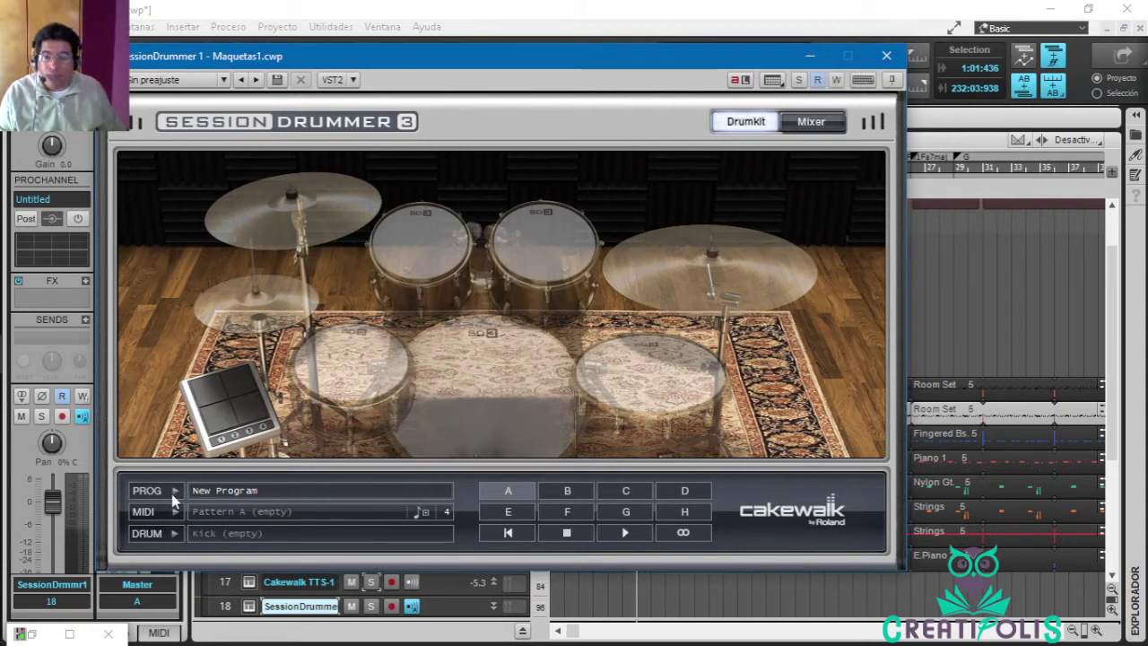
{"action": "left_click", "coordinate": [244, 489]}
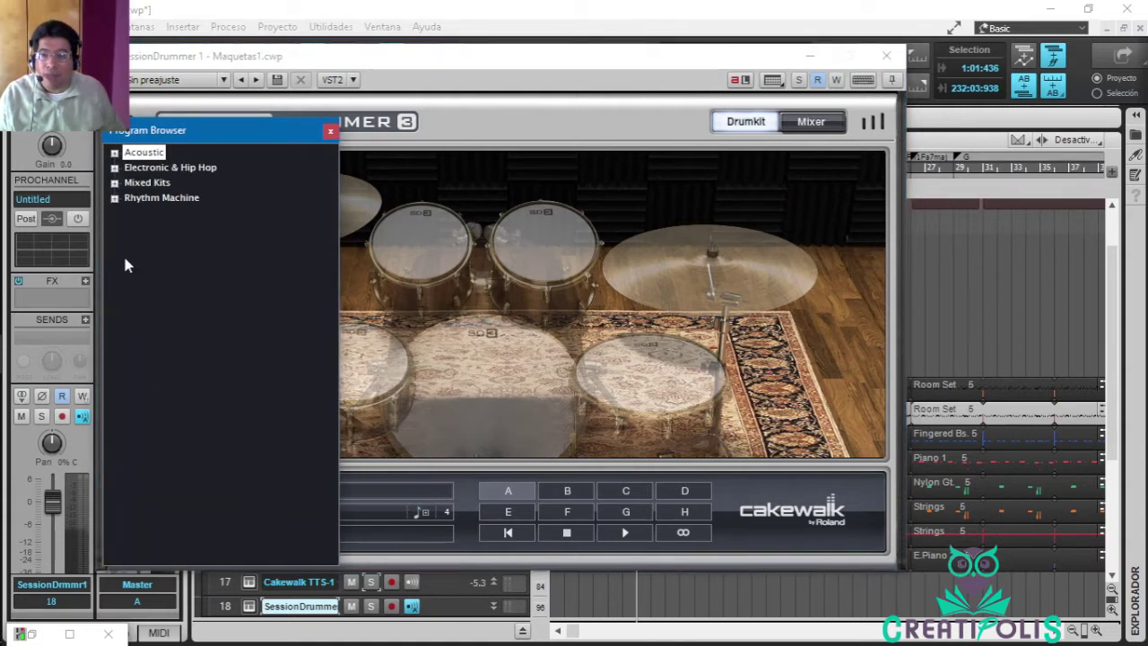
{"action": "left_click", "coordinate": [114, 155]}
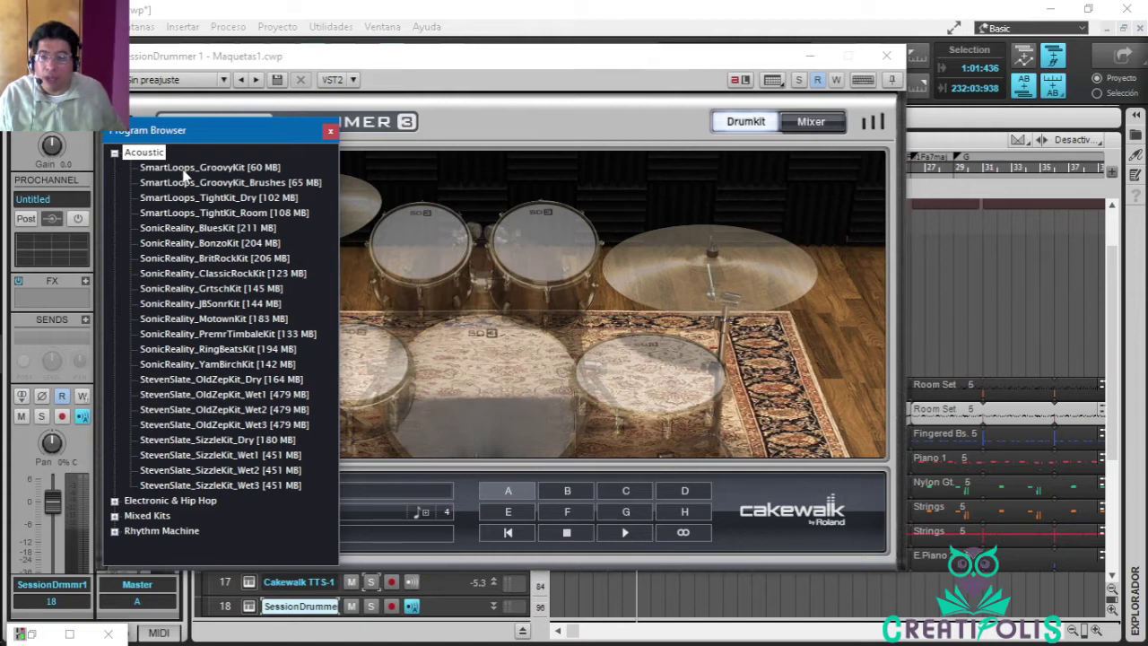
{"action": "left_click", "coordinate": [174, 262]}
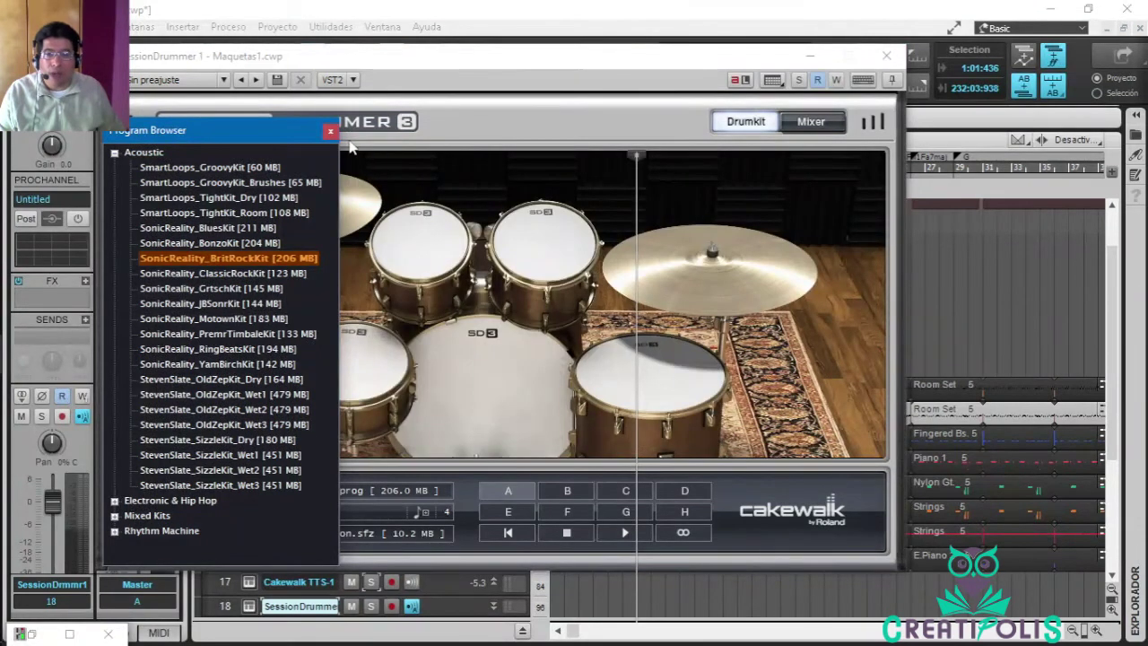
{"action": "left_click", "coordinate": [331, 132]}
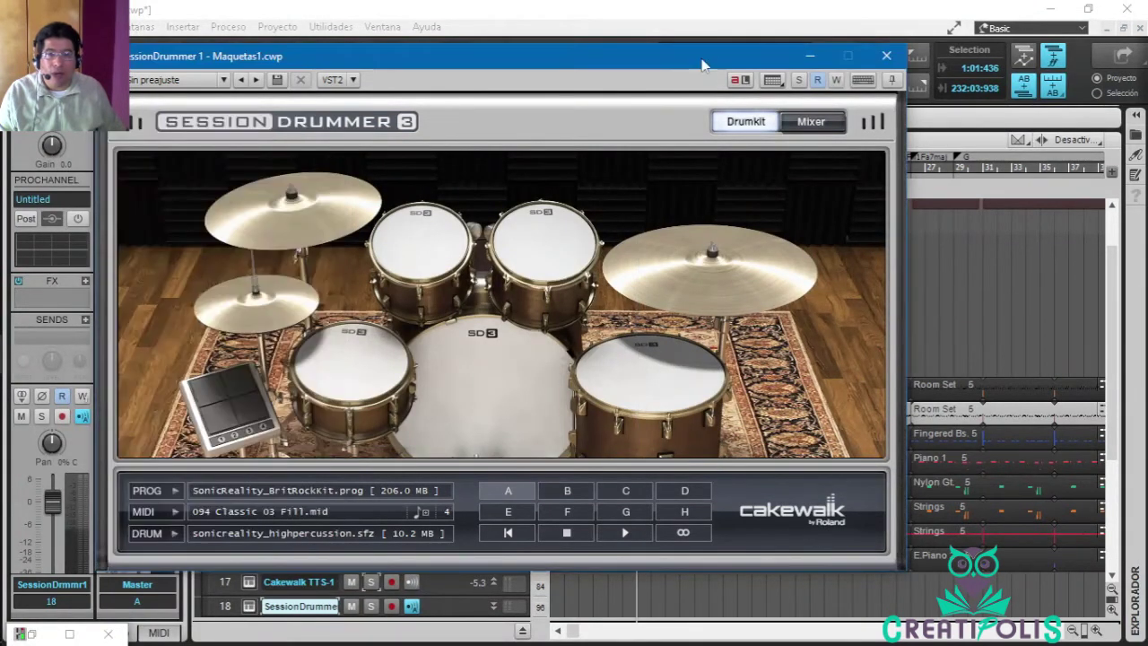
{"action": "left_click", "coordinate": [809, 57]}
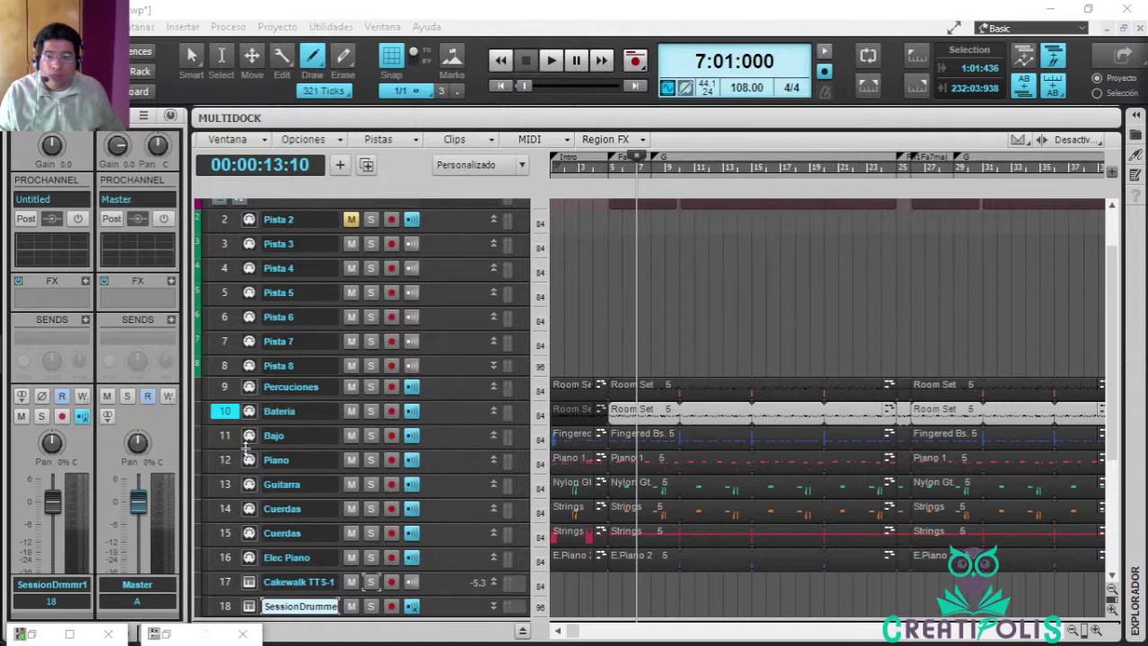
Route the Bateria track's MIDI output to 4-SessionDrummer 1 and start playback from measure 7.
{"action": "left_click", "coordinate": [222, 413]}
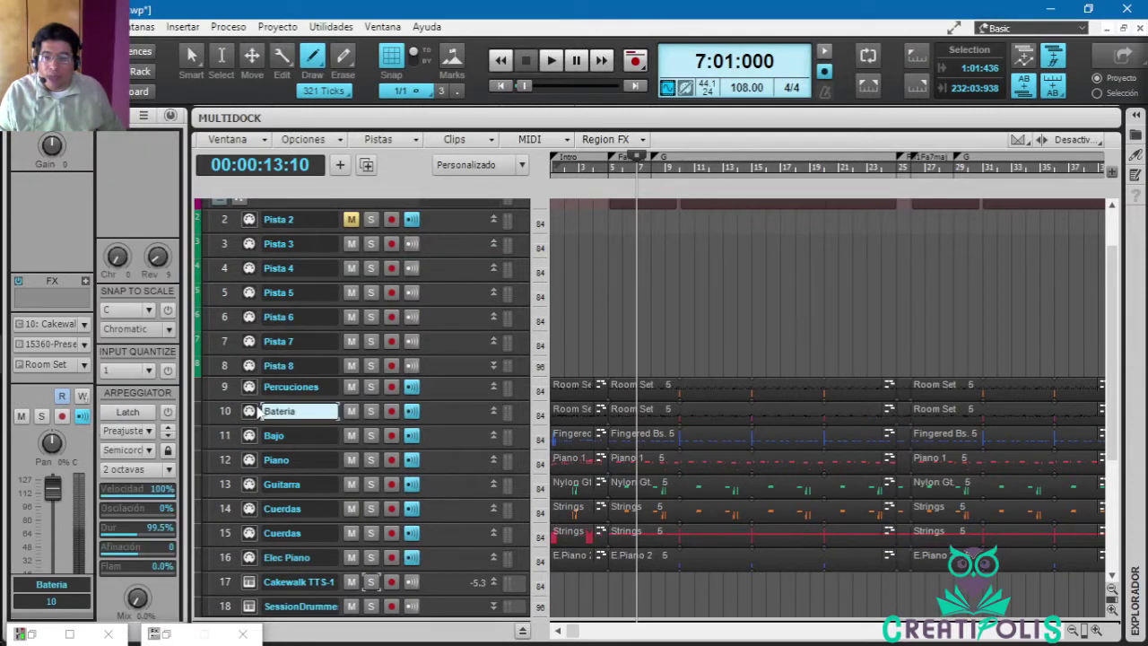
{"action": "left_click", "coordinate": [226, 416]}
{"action": "scroll", "coordinate": [54, 502], "scroll_direction": "down", "scroll_amount": 2}
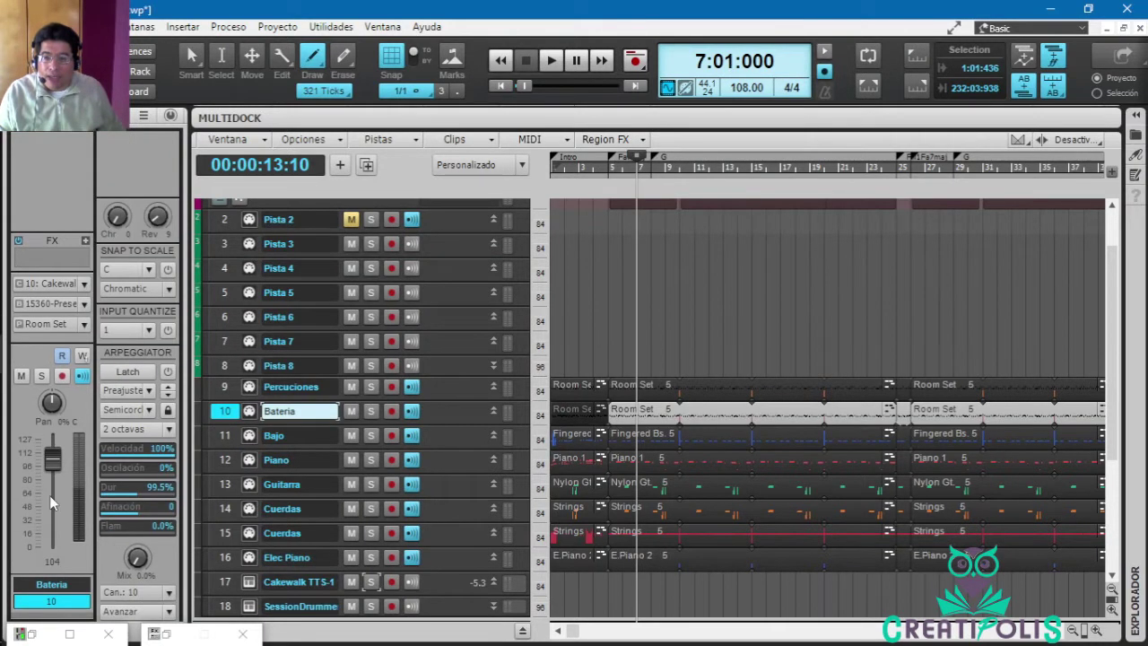
{"action": "scroll", "coordinate": [66, 529], "scroll_direction": "down", "scroll_amount": 1}
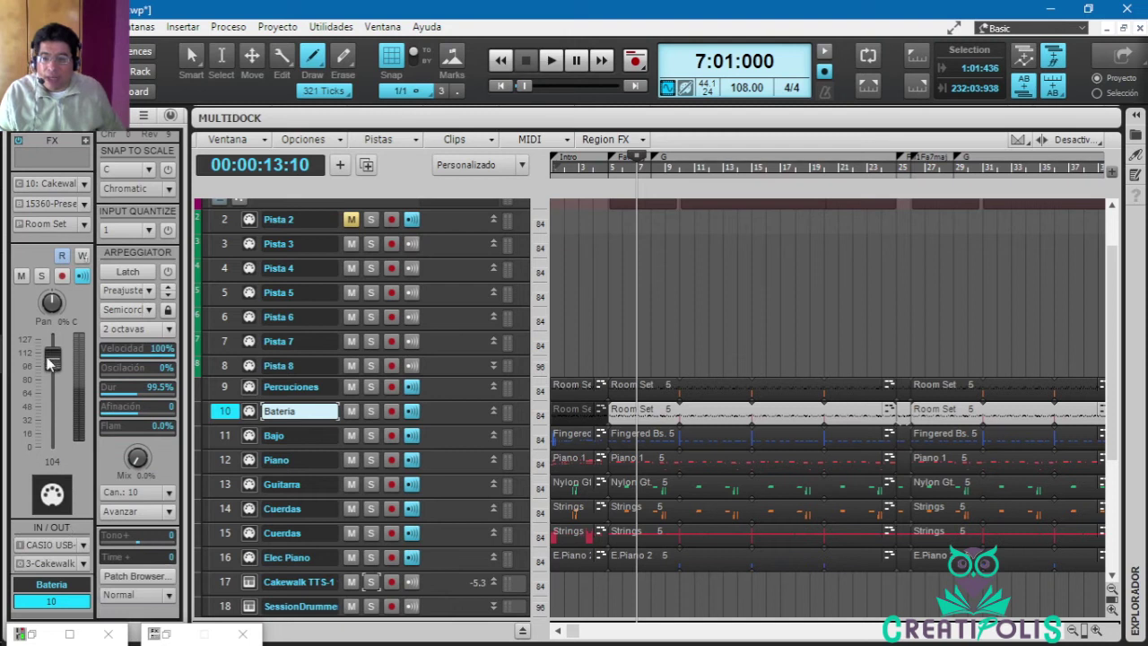
{"action": "left_click", "coordinate": [83, 564]}
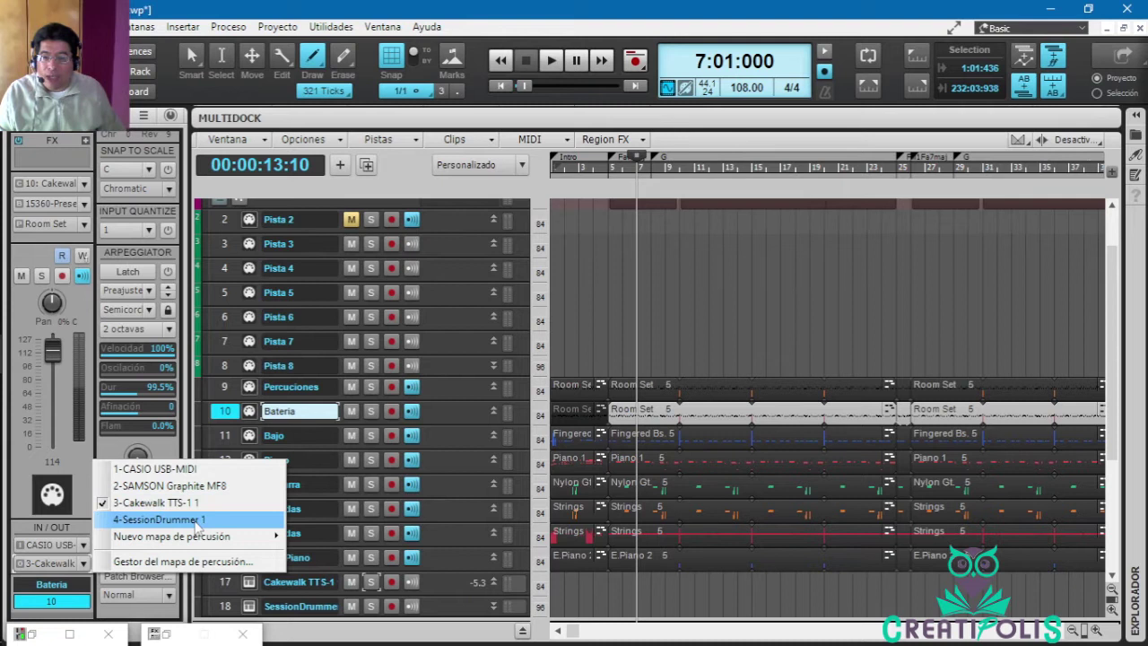
{"action": "left_click", "coordinate": [199, 520]}
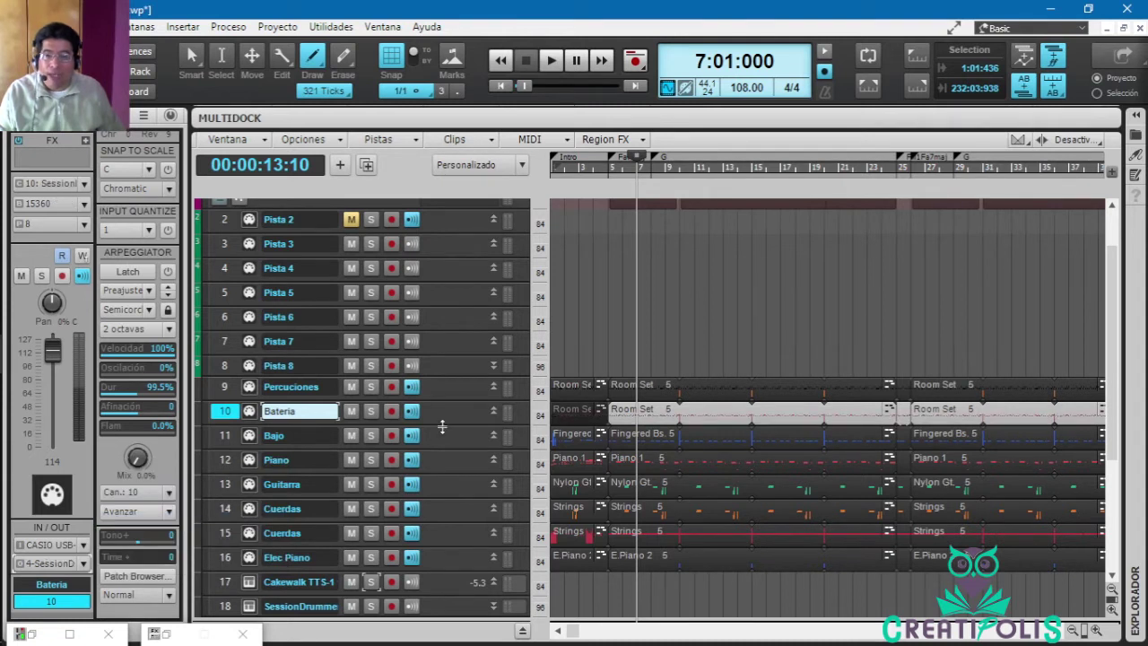
{"action": "left_click", "coordinate": [560, 55]}
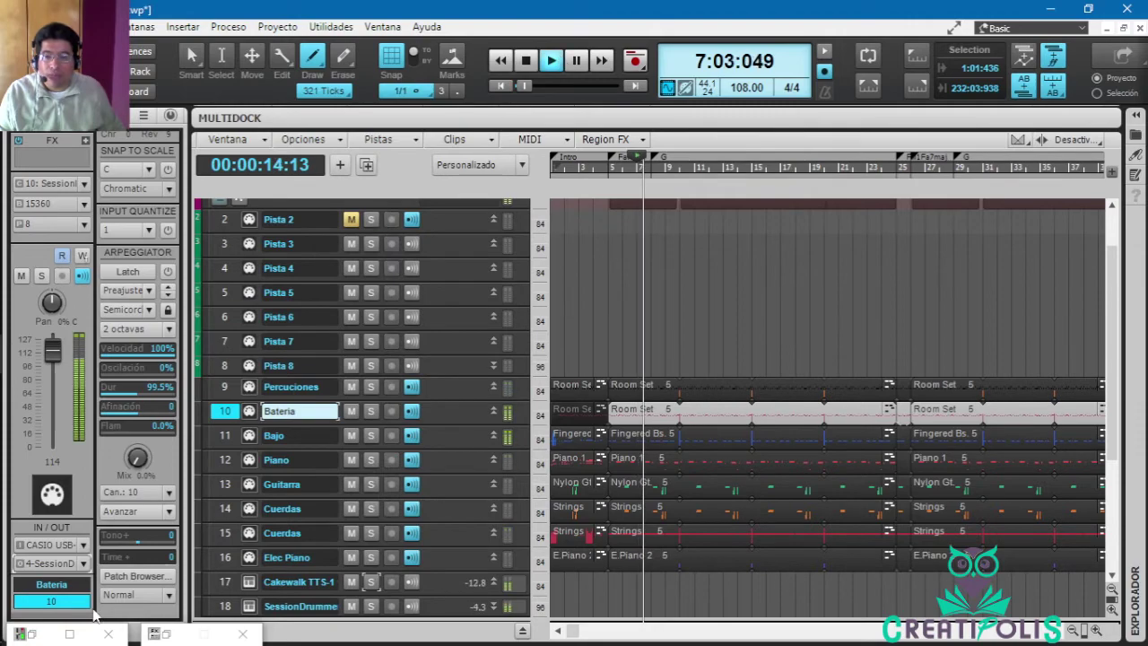
Check the track levels in the console during playback, return to the track view and reopen the Session Drummer 3 window.
{"action": "left_click", "coordinate": [41, 640]}
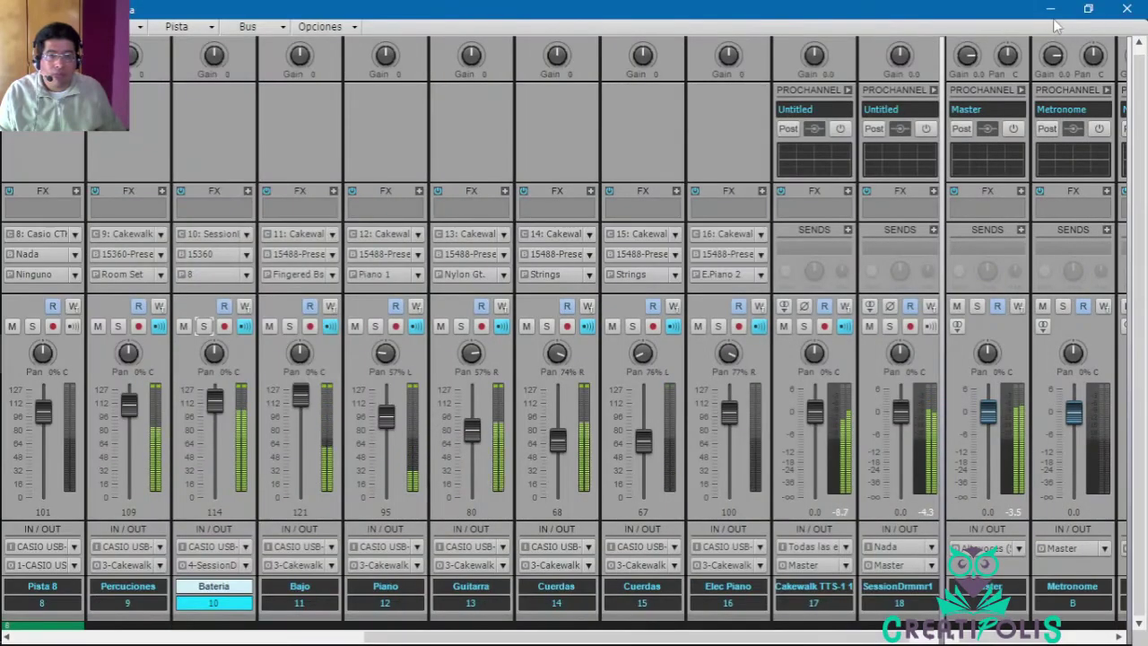
{"action": "key", "text": "alt+2"}
{"action": "left_click", "coordinate": [248, 411]}
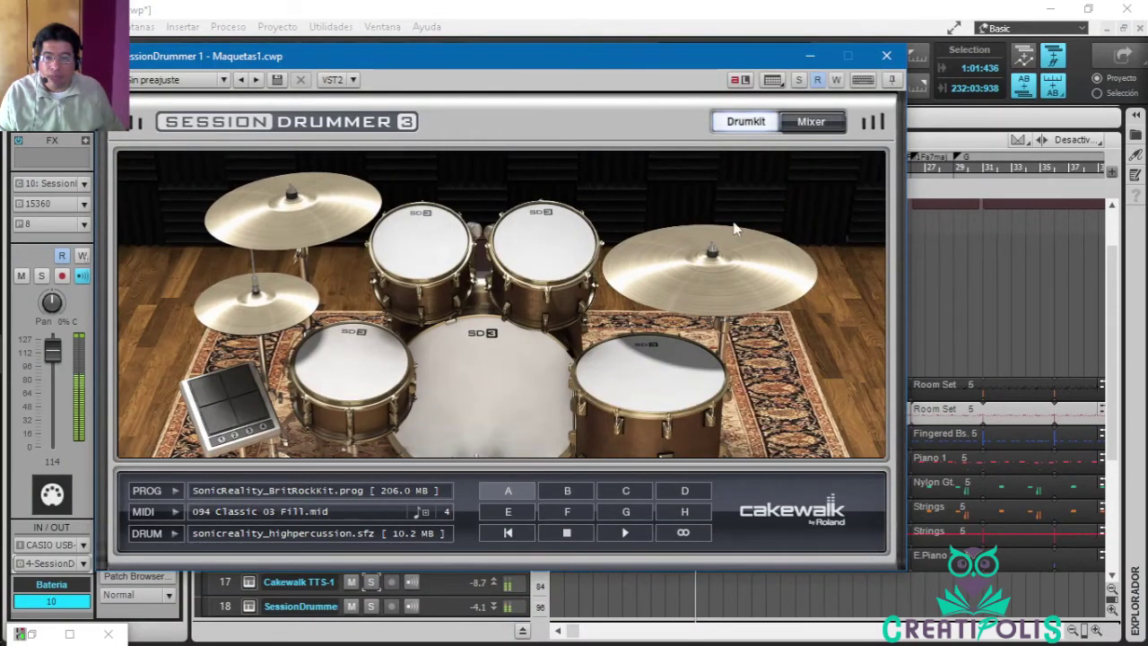
Audition SonicReality_ClassicRockKit in Session Drummer 3, load SmartLoops_GroovyKit_Brushes in its place, and minimize the synth window.
{"action": "left_click", "coordinate": [309, 493]}
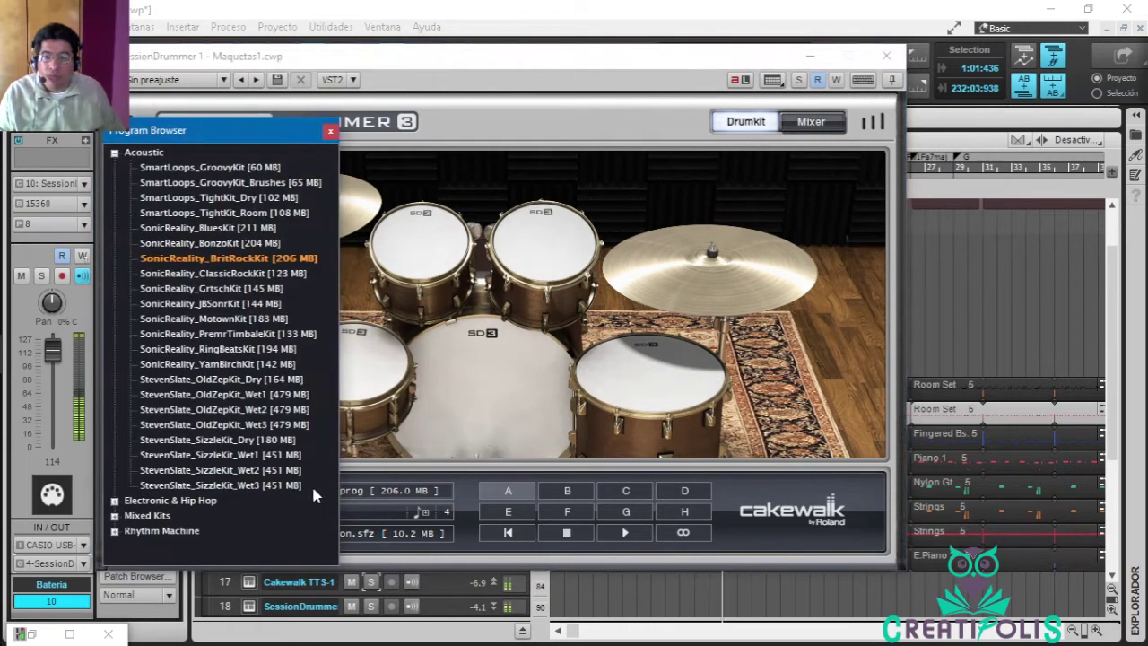
{"action": "double_click", "coordinate": [253, 274]}
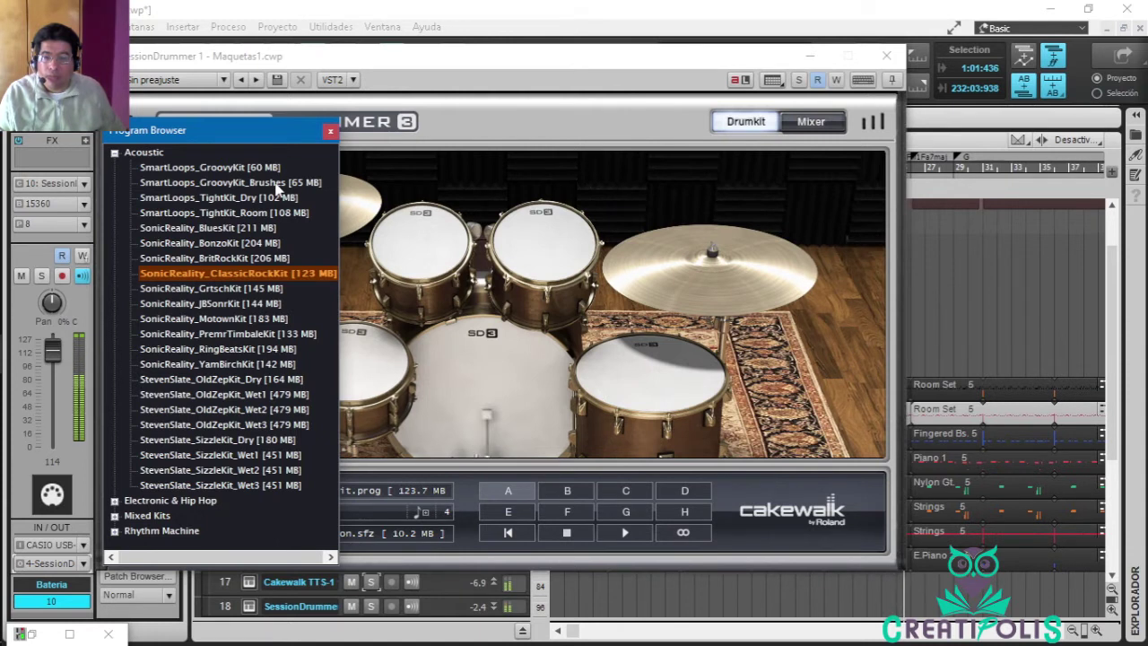
{"action": "left_click", "coordinate": [278, 183]}
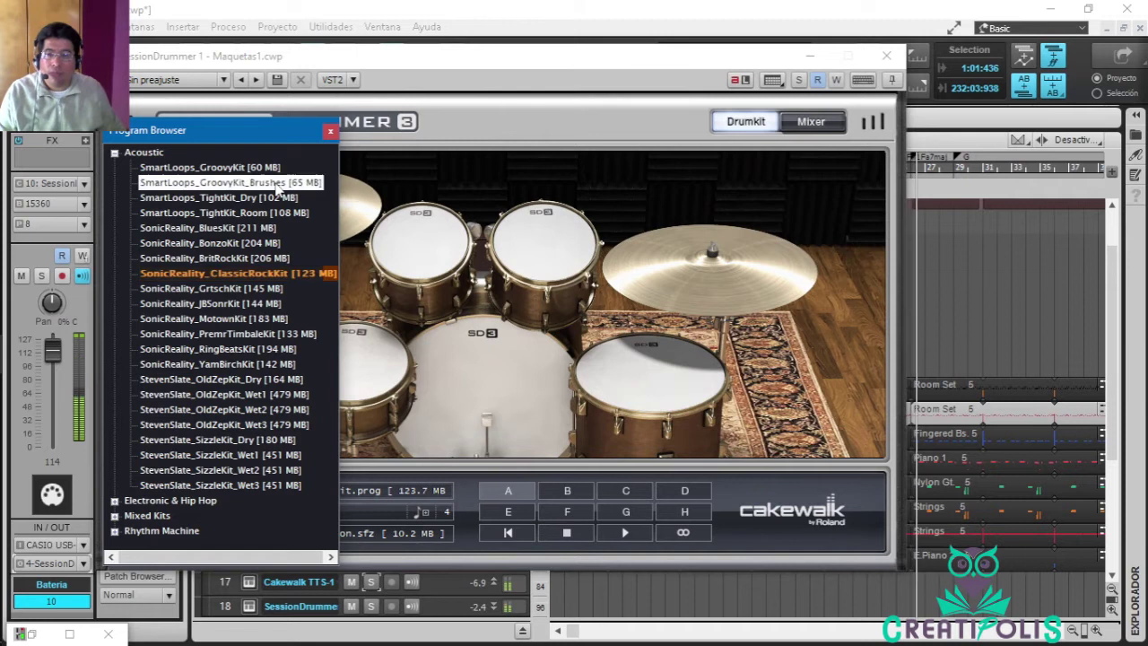
{"action": "double_click", "coordinate": [278, 185]}
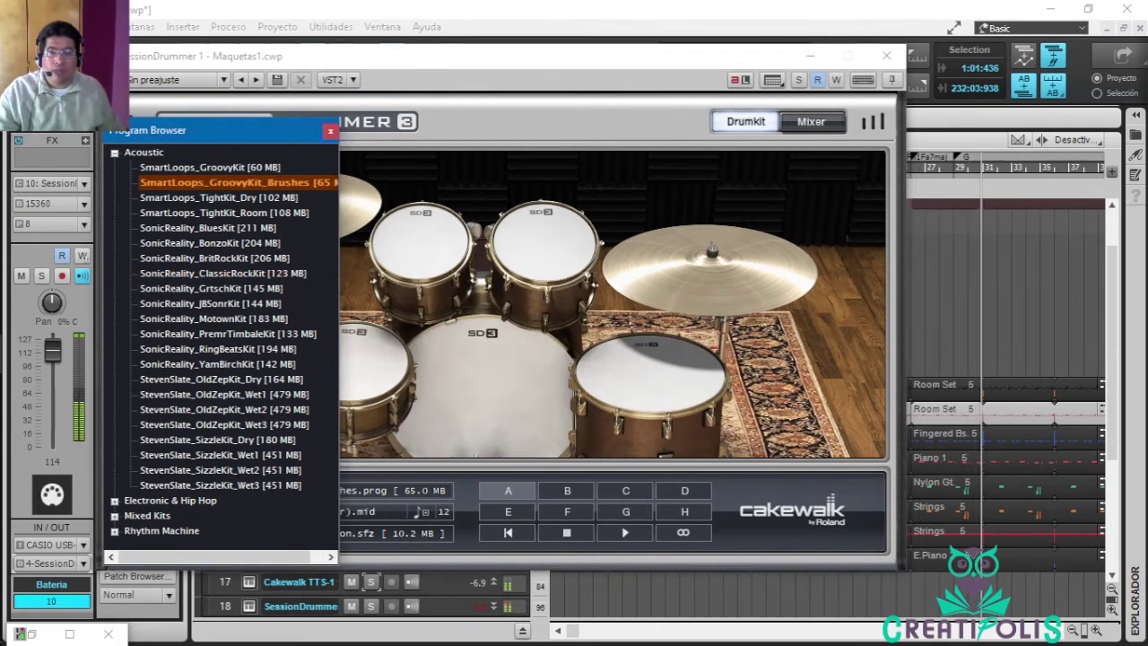
{"action": "left_click", "coordinate": [330, 131]}
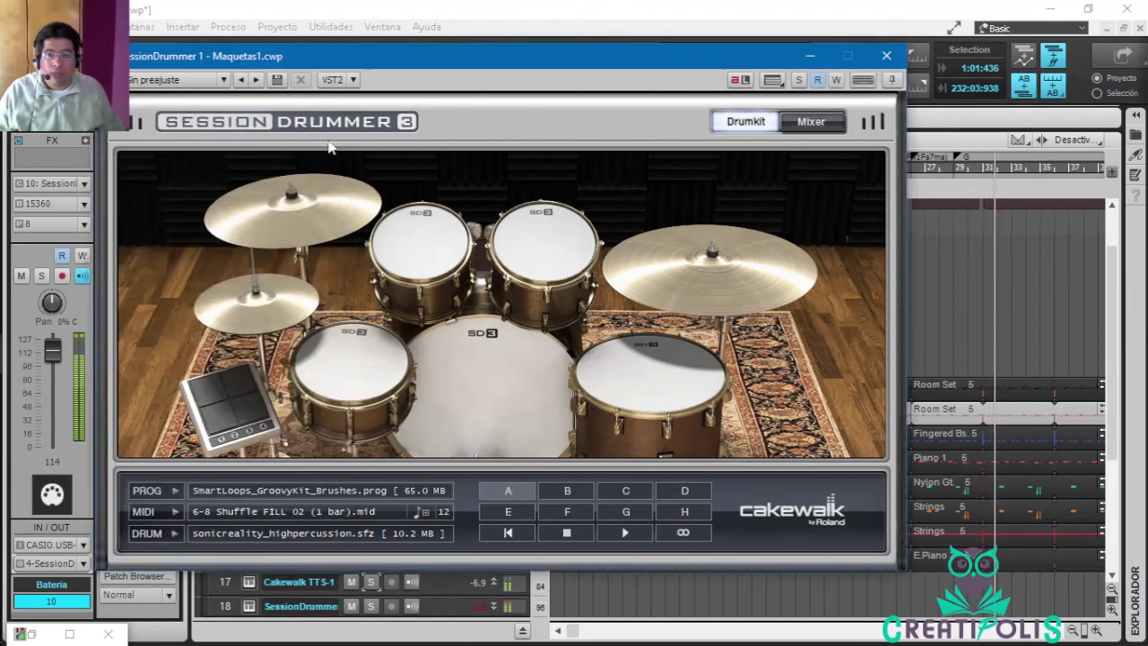
{"action": "left_click", "coordinate": [811, 56]}
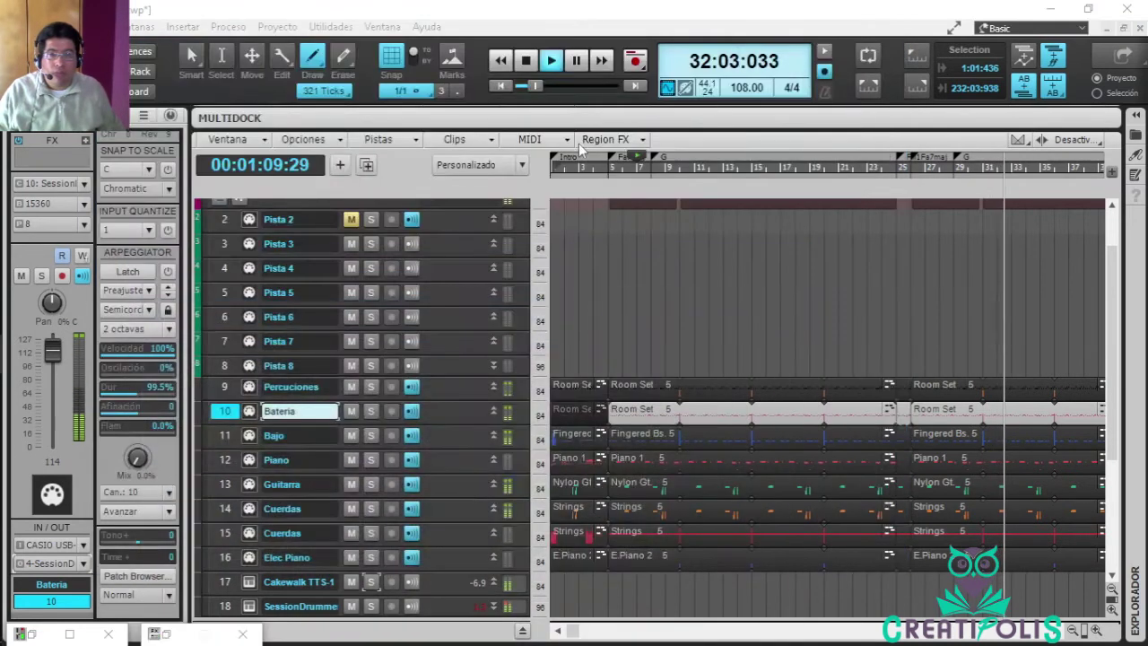
Restart playback from measure 7, watch Session Drummer 3 play the brushes kit, and stop playback.
{"action": "left_click", "coordinate": [527, 60]}
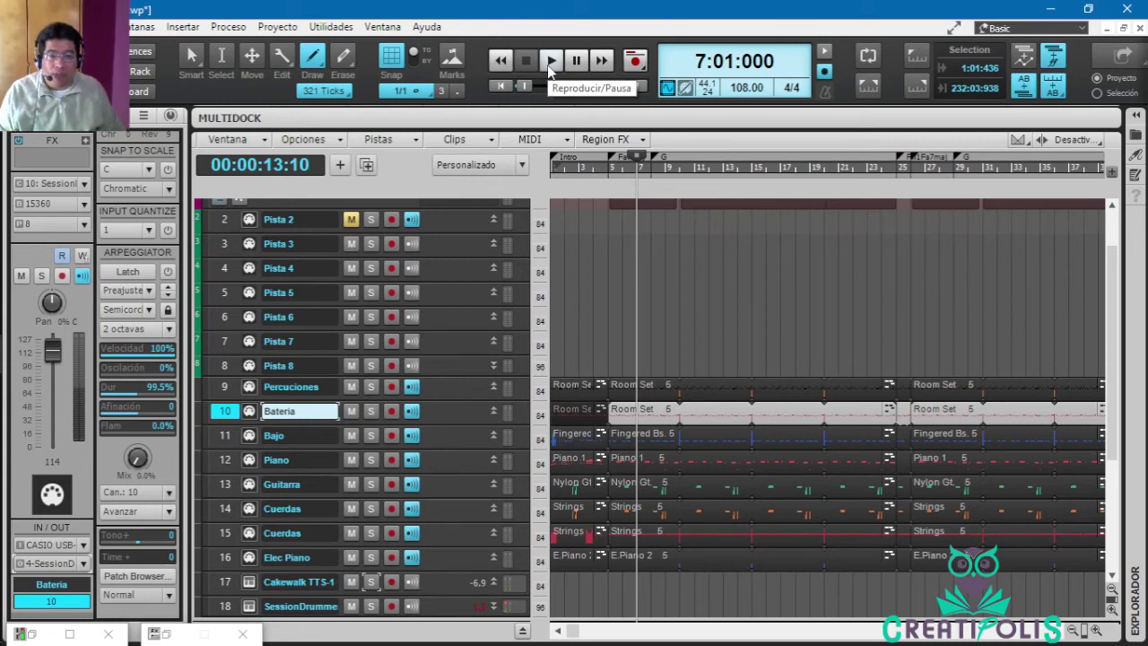
{"action": "left_click", "coordinate": [550, 61]}
{"action": "left_click", "coordinate": [168, 635]}
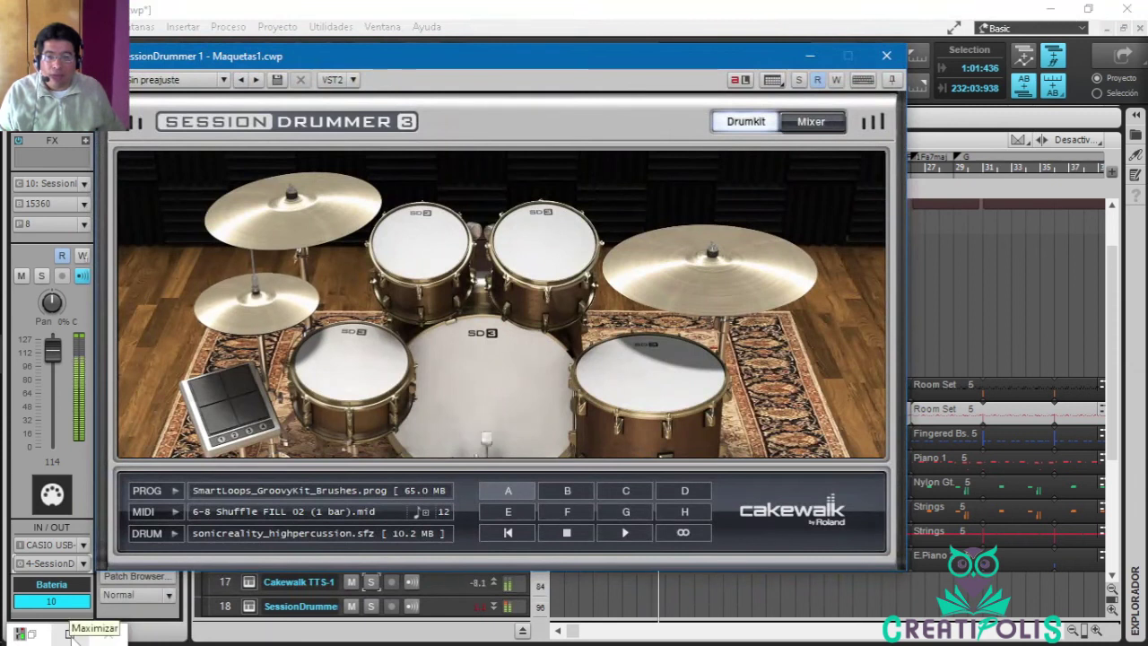
{"action": "left_click", "coordinate": [812, 56]}
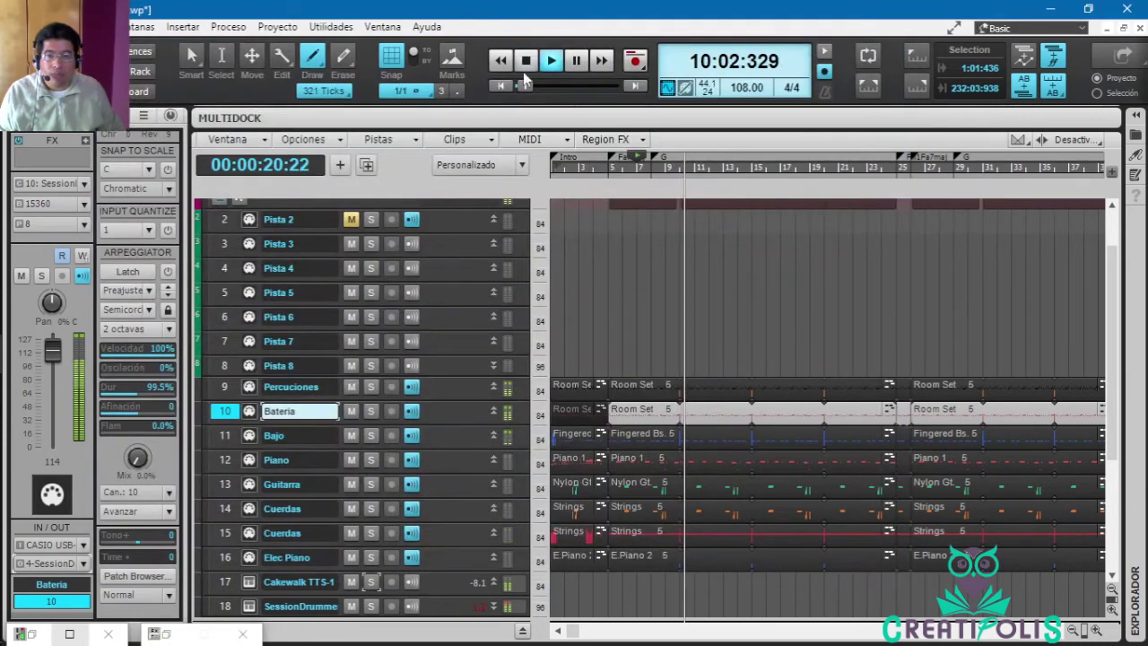
{"action": "key", "text": "space"}
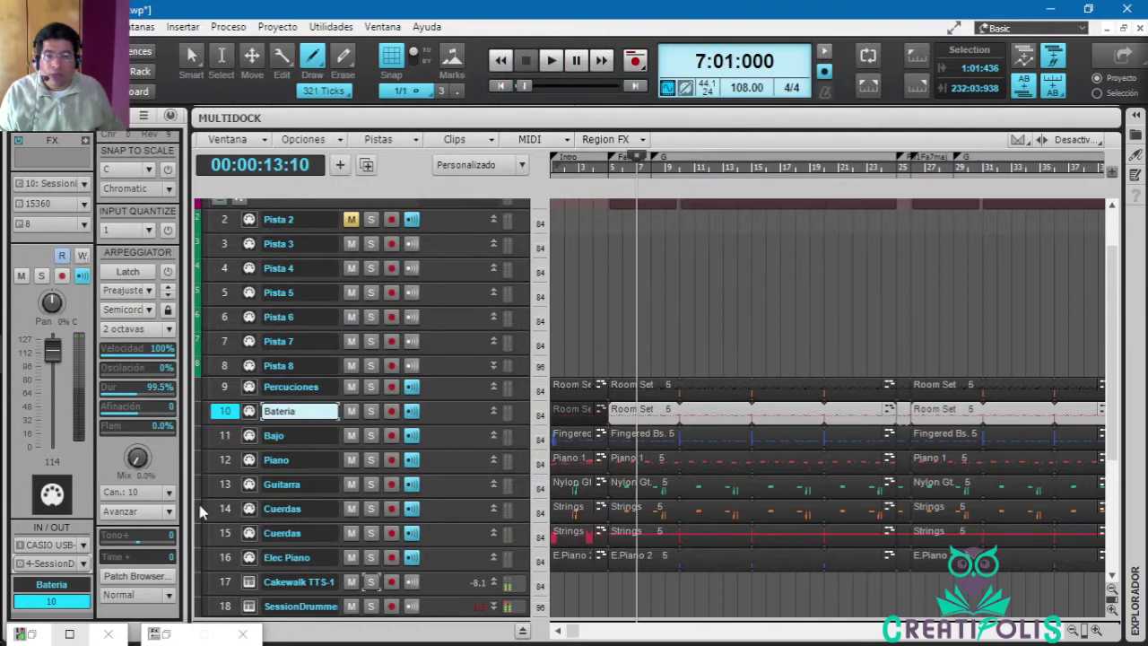
Select the Bajo track and show the virtual instruments in the plug-in browser.
{"action": "left_click", "coordinate": [224, 437]}
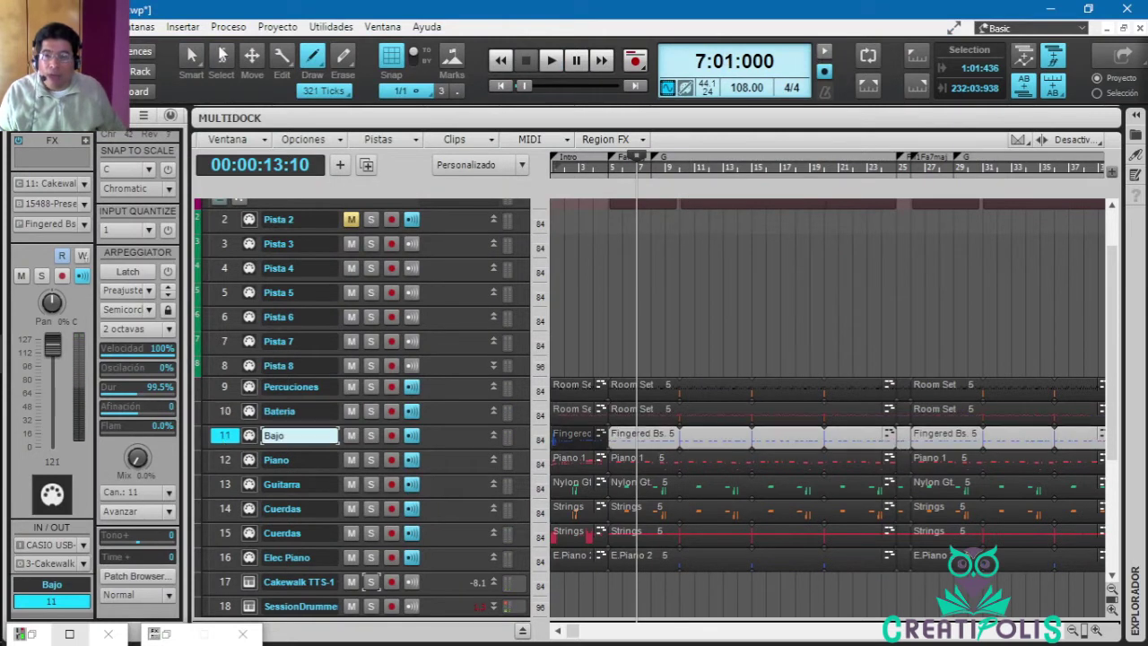
{"action": "left_click", "coordinate": [196, 27]}
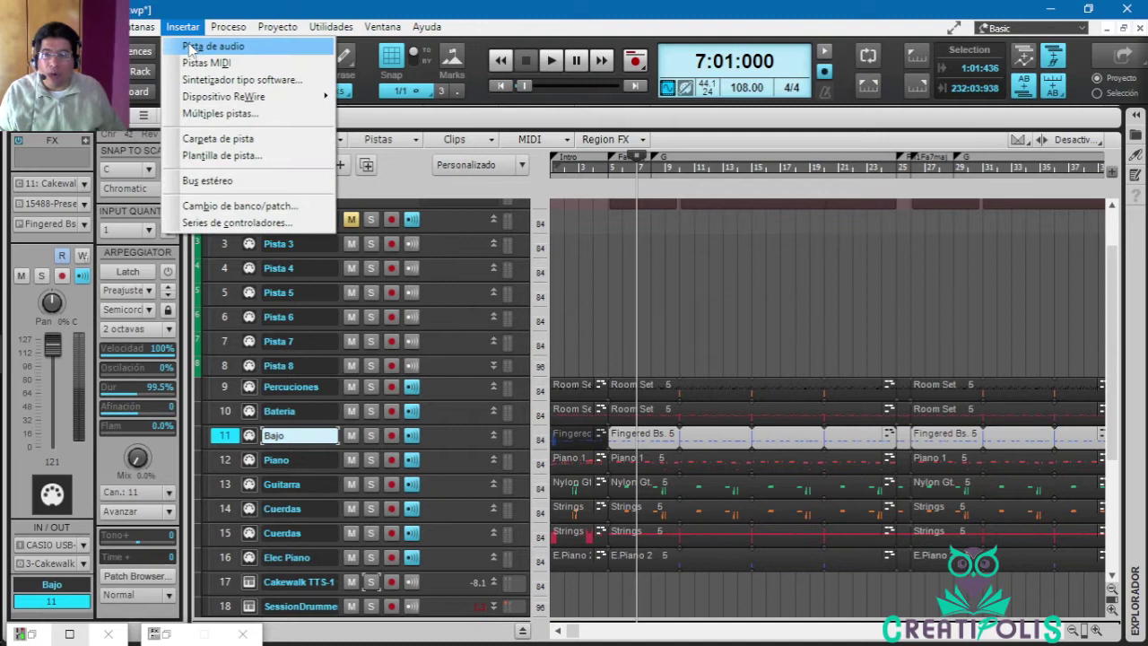
{"action": "left_click", "coordinate": [1072, 128]}
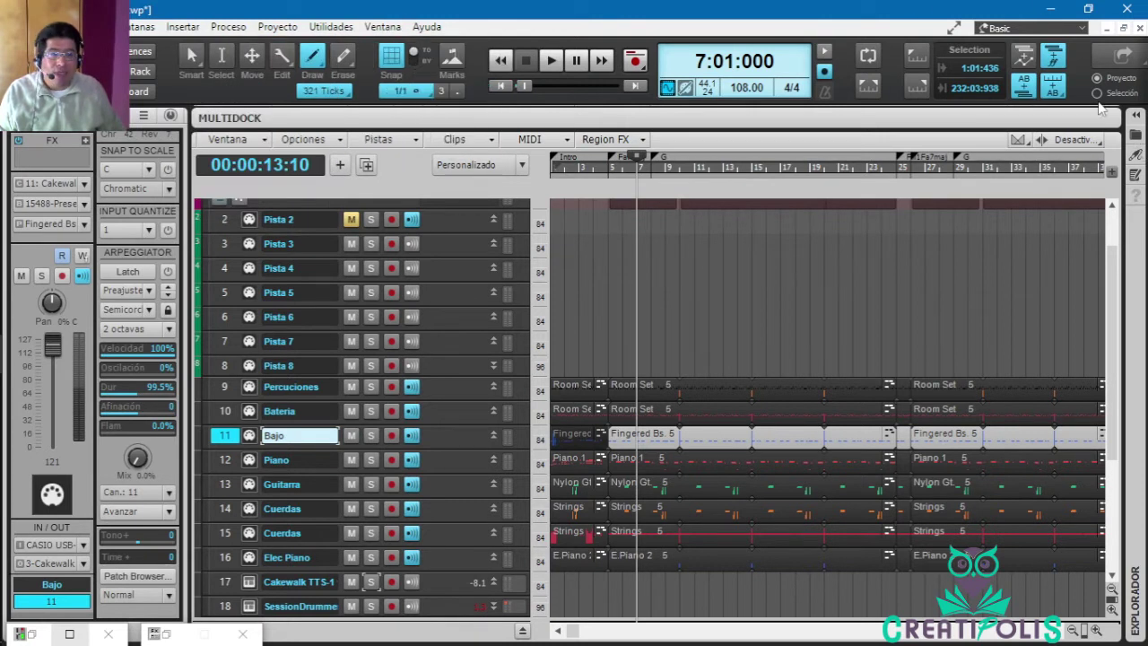
{"action": "left_click", "coordinate": [1137, 118]}
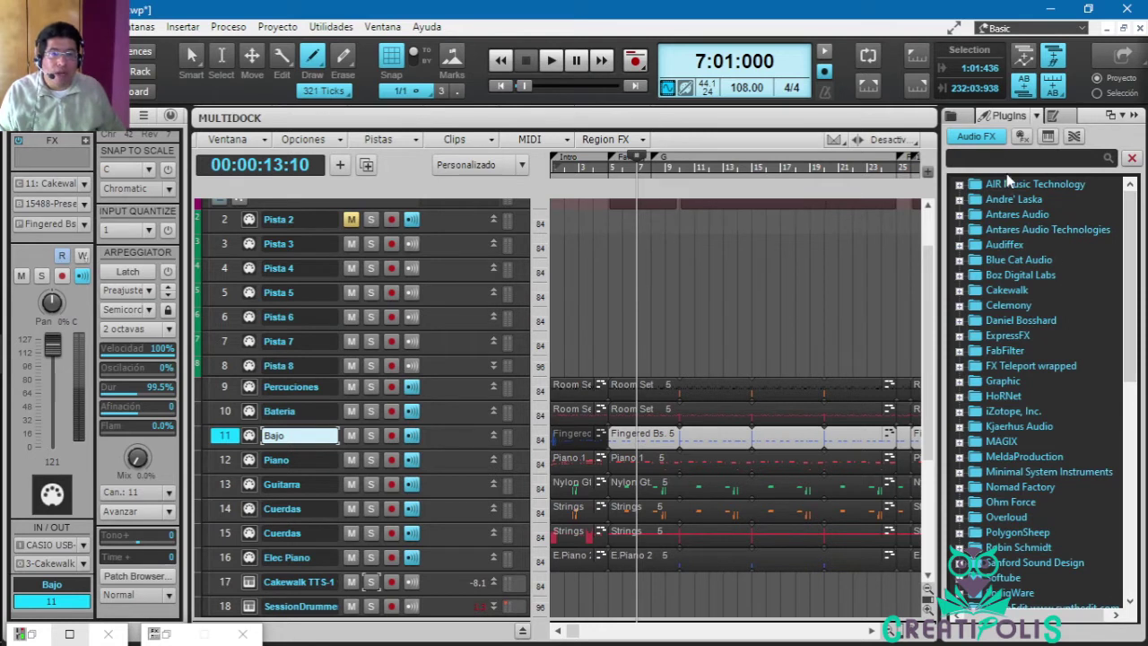
{"action": "left_click", "coordinate": [1048, 137]}
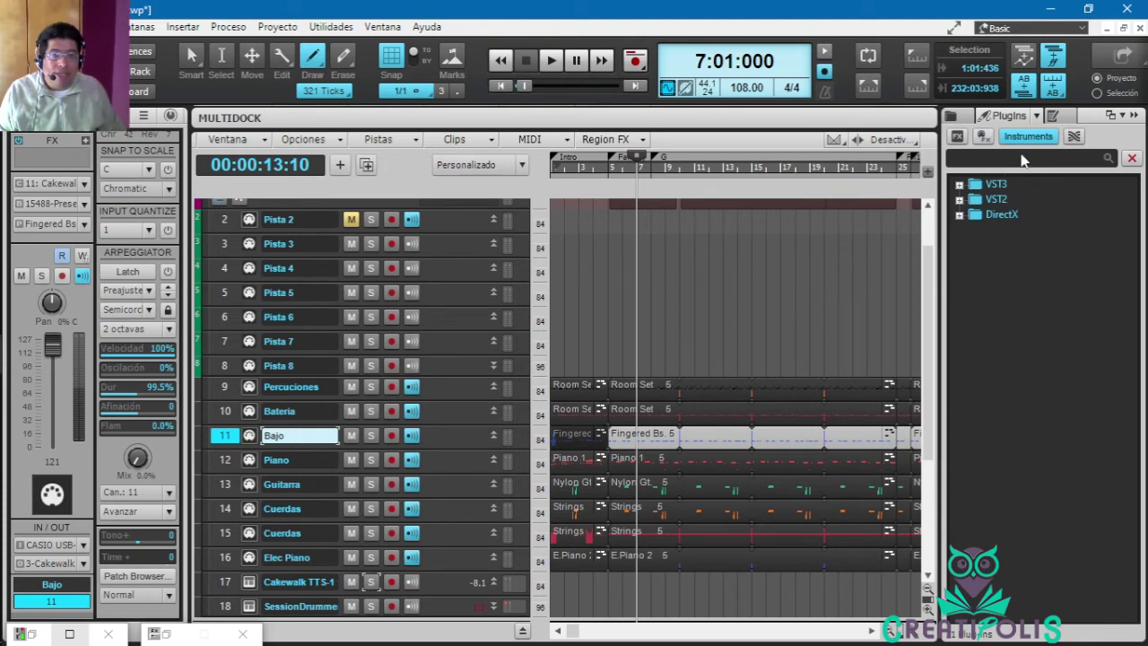
{"action": "left_click", "coordinate": [983, 137]}
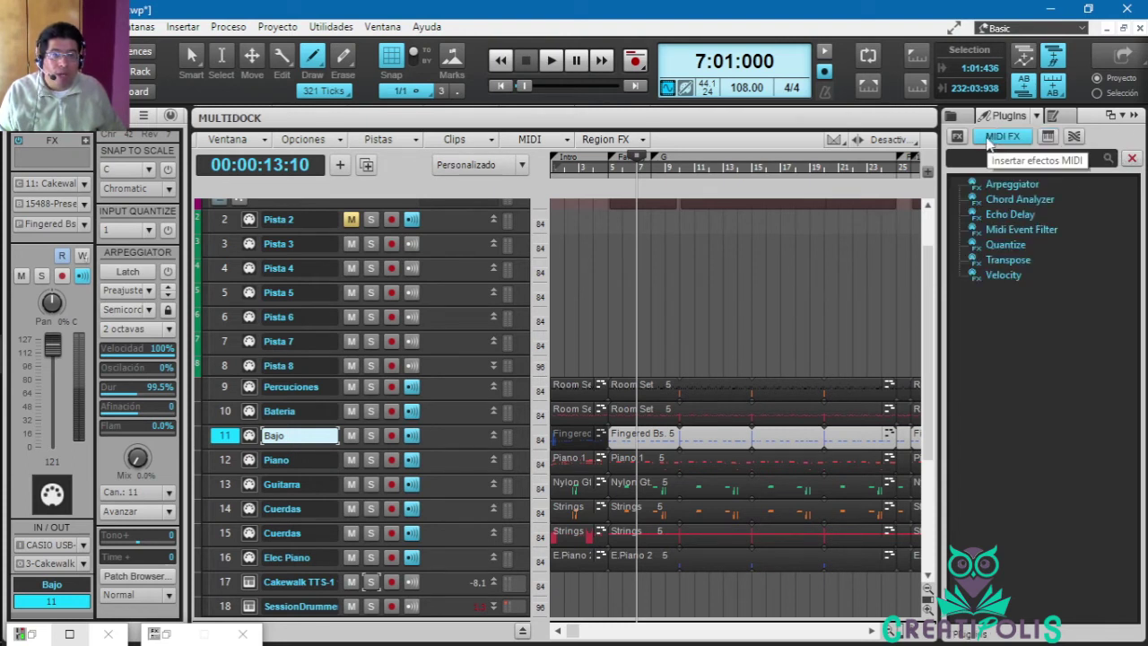
{"action": "left_click", "coordinate": [1048, 136]}
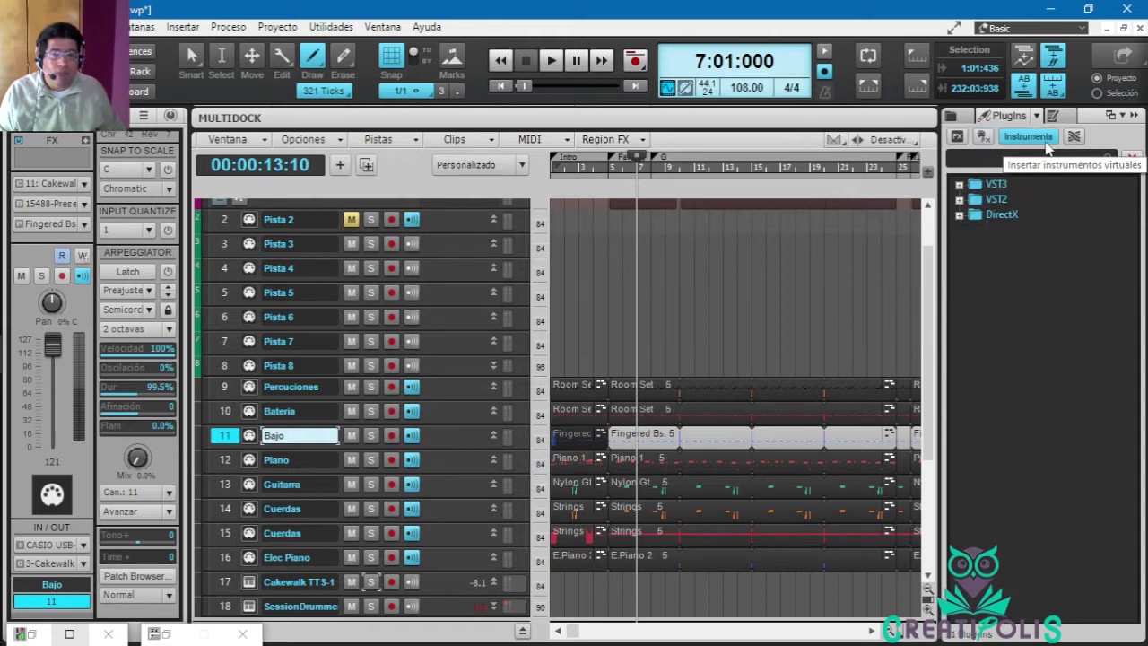
Insert Cakewalk's VST2 SI-Bass Guitar into the project and reposition its window so the program selector is accessible.
{"action": "left_click", "coordinate": [960, 201]}
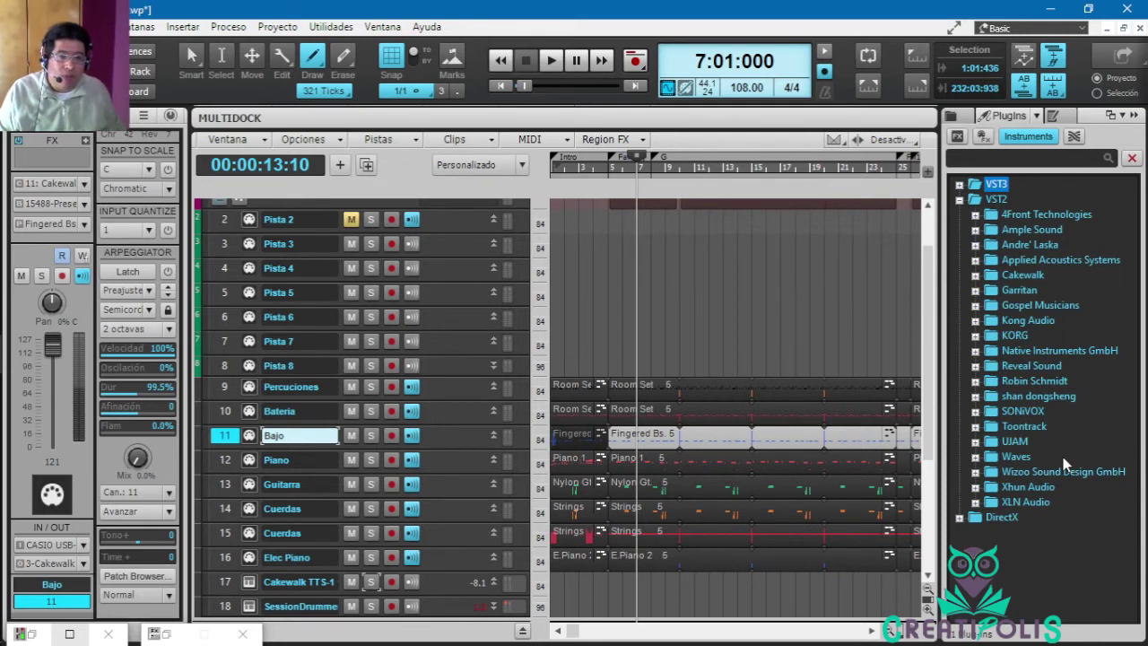
{"action": "left_click", "coordinate": [976, 276]}
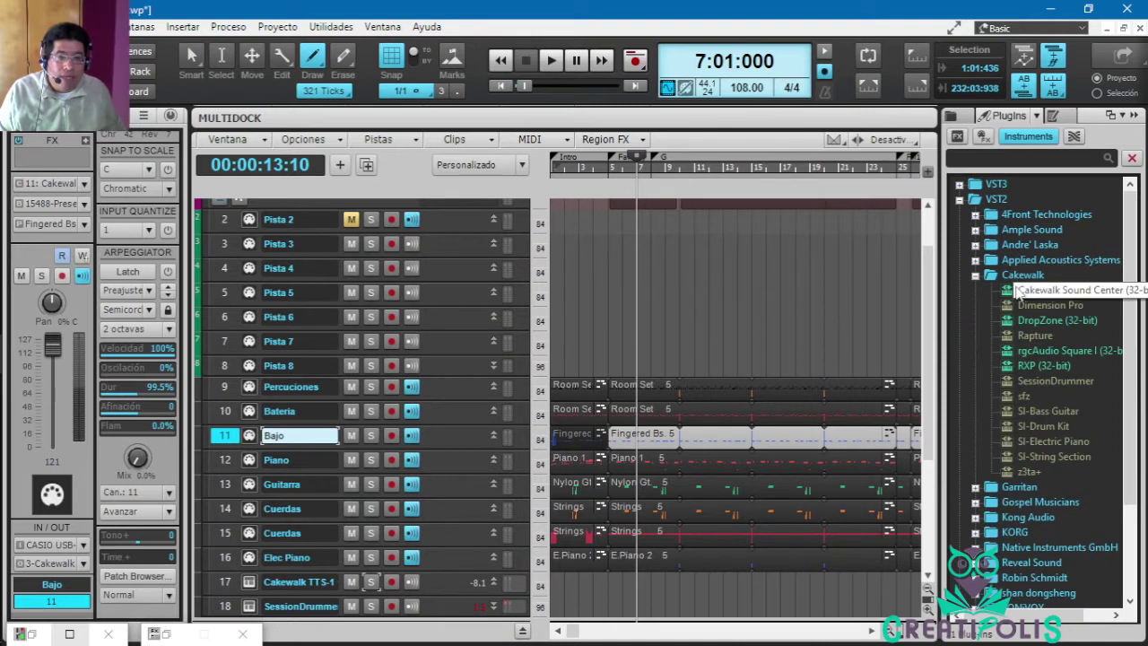
{"action": "double_click", "coordinate": [1059, 412]}
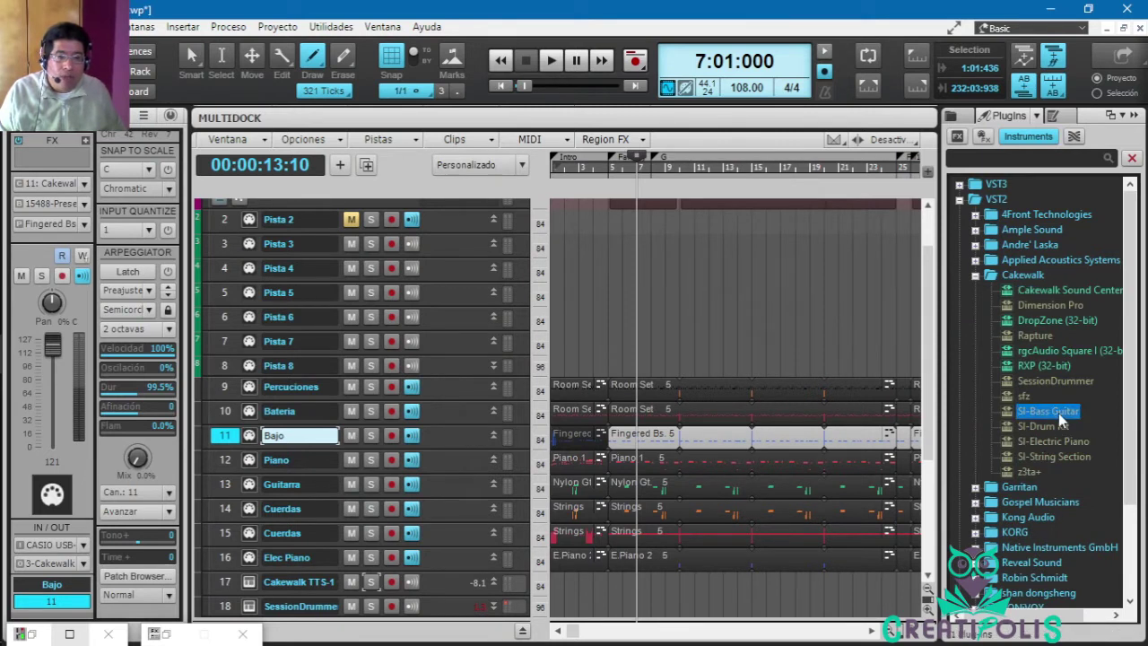
{"action": "left_click", "coordinate": [785, 176]}
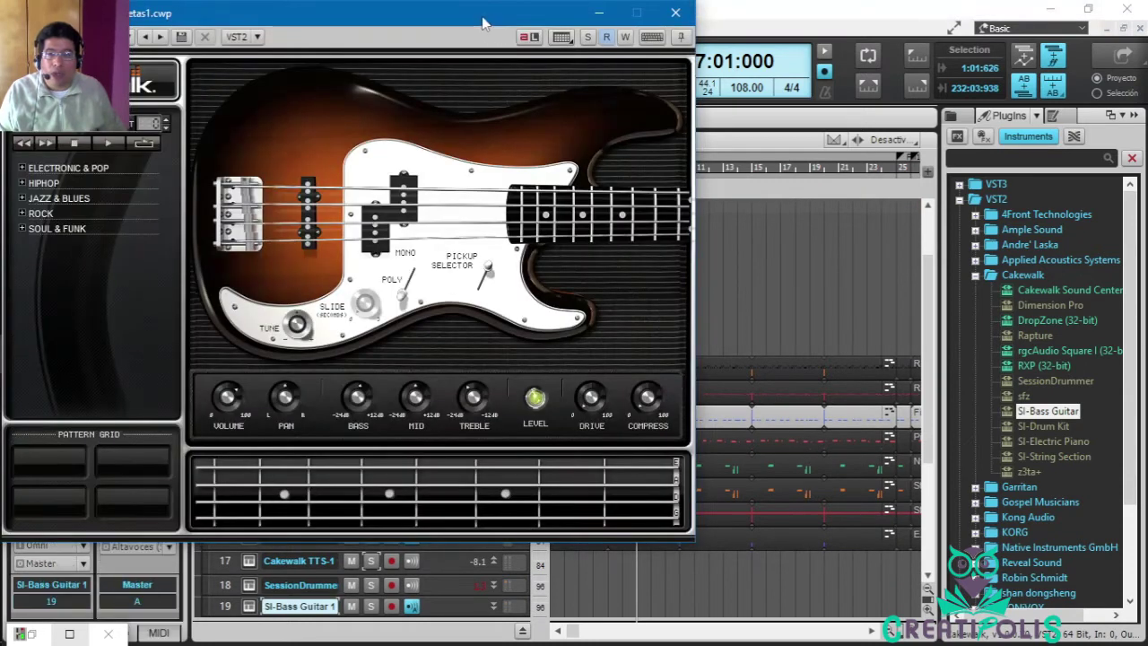
{"action": "left_click_drag", "start_coordinate": [482, 23], "coordinate": [587, 44]}
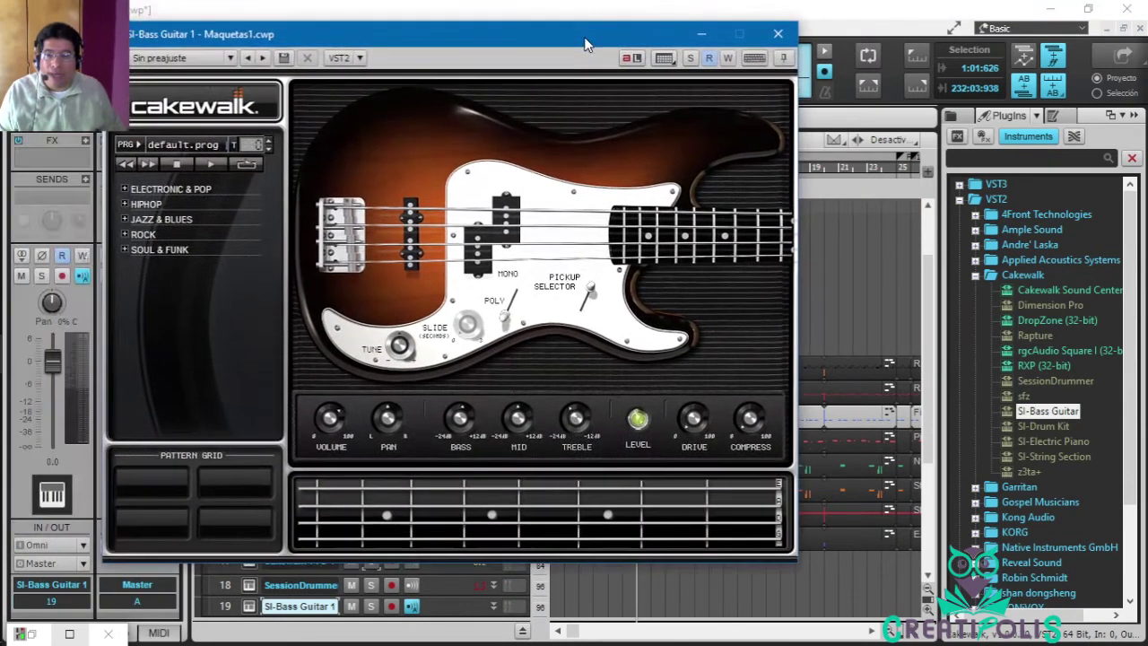
Load the BrightBass.prog program into SI-Bass Guitar and minimize the synth window.
{"action": "left_click", "coordinate": [185, 147]}
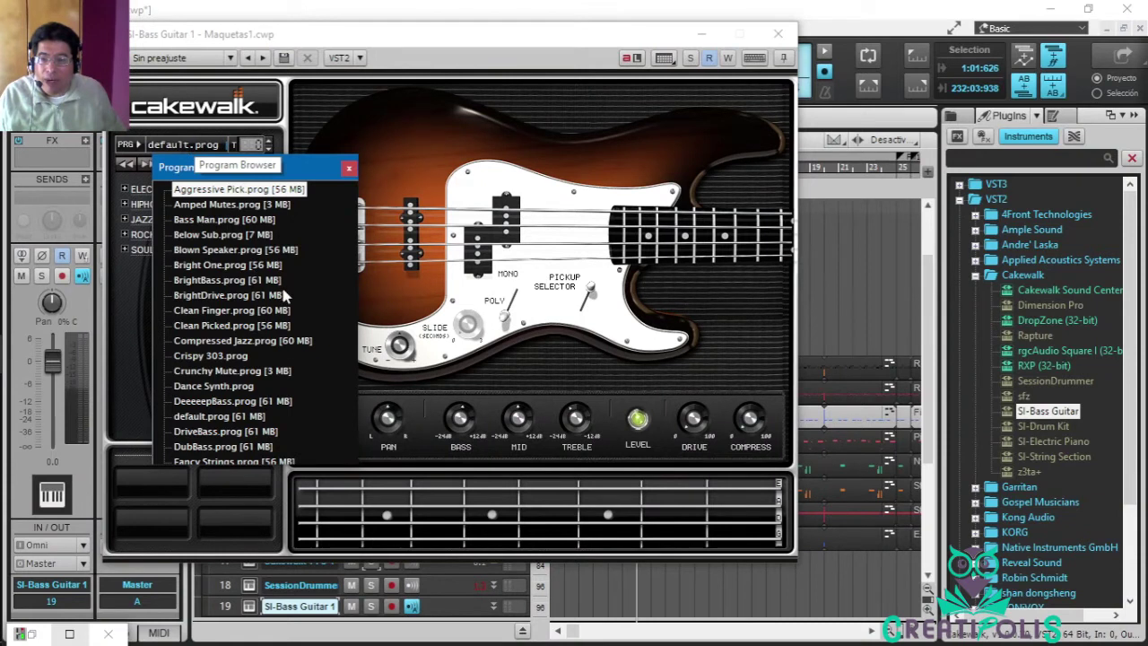
{"action": "left_click", "coordinate": [257, 283]}
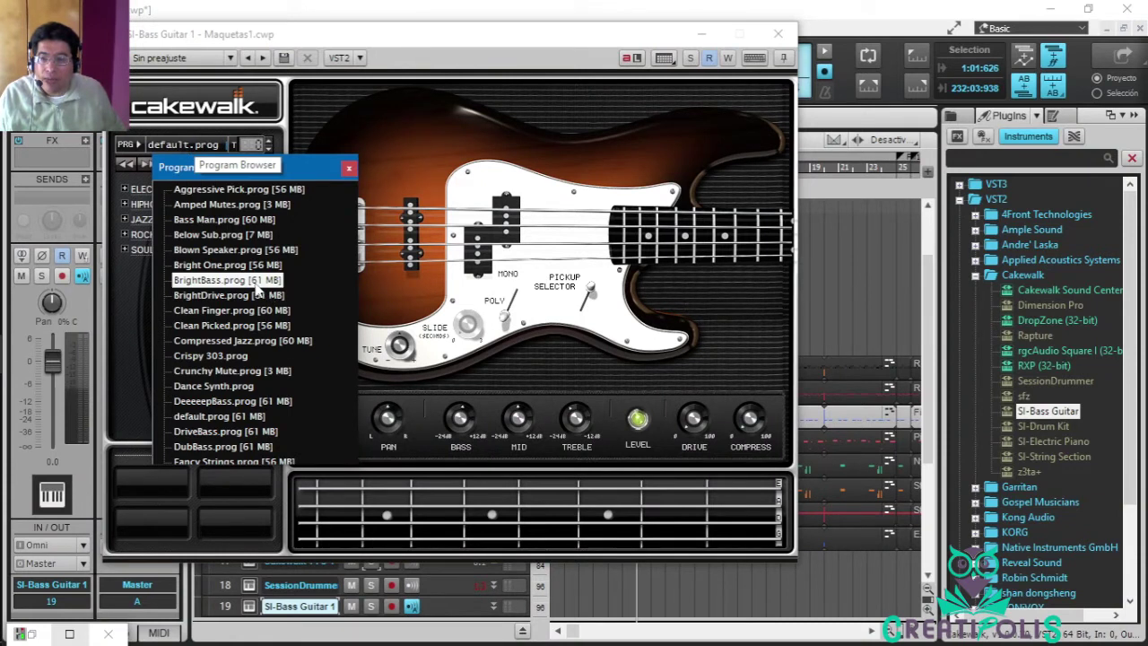
{"action": "double_click", "coordinate": [257, 282]}
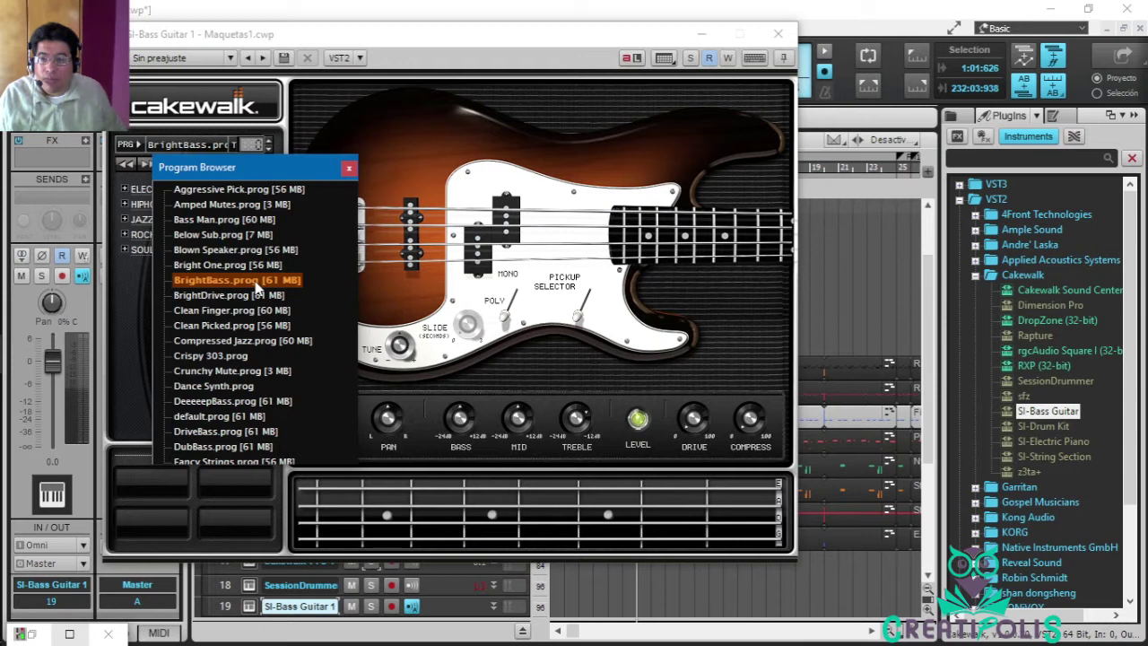
{"action": "left_click", "coordinate": [702, 33]}
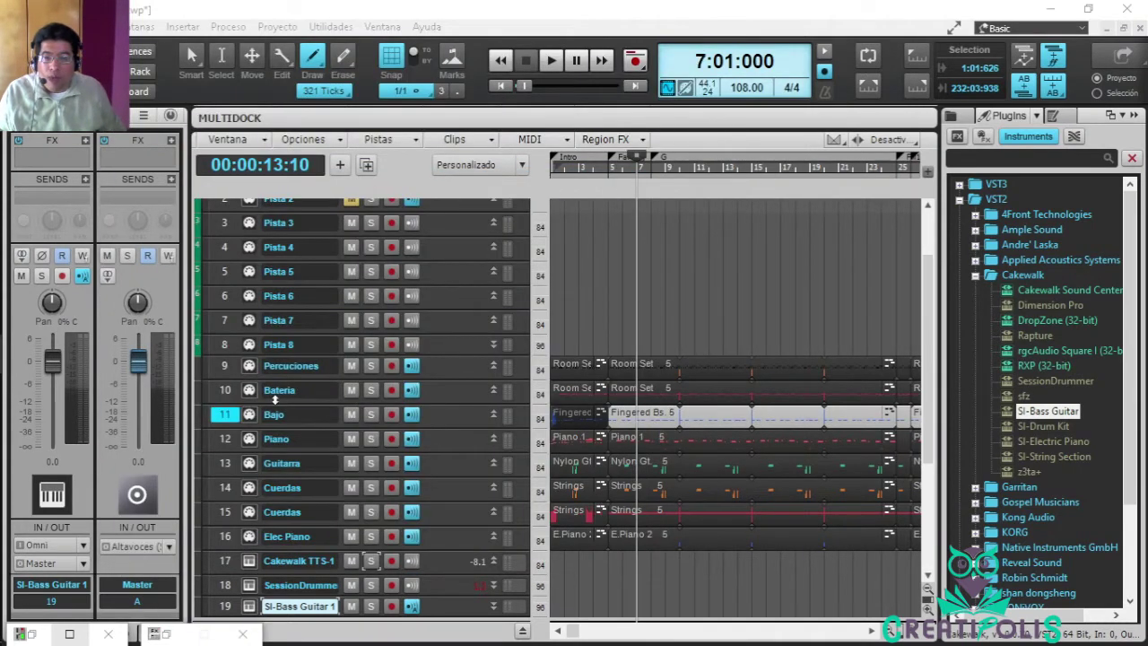
Route the Bajo track's MIDI output to 5-SI-Bass Guitar 1.
{"action": "left_click", "coordinate": [224, 418]}
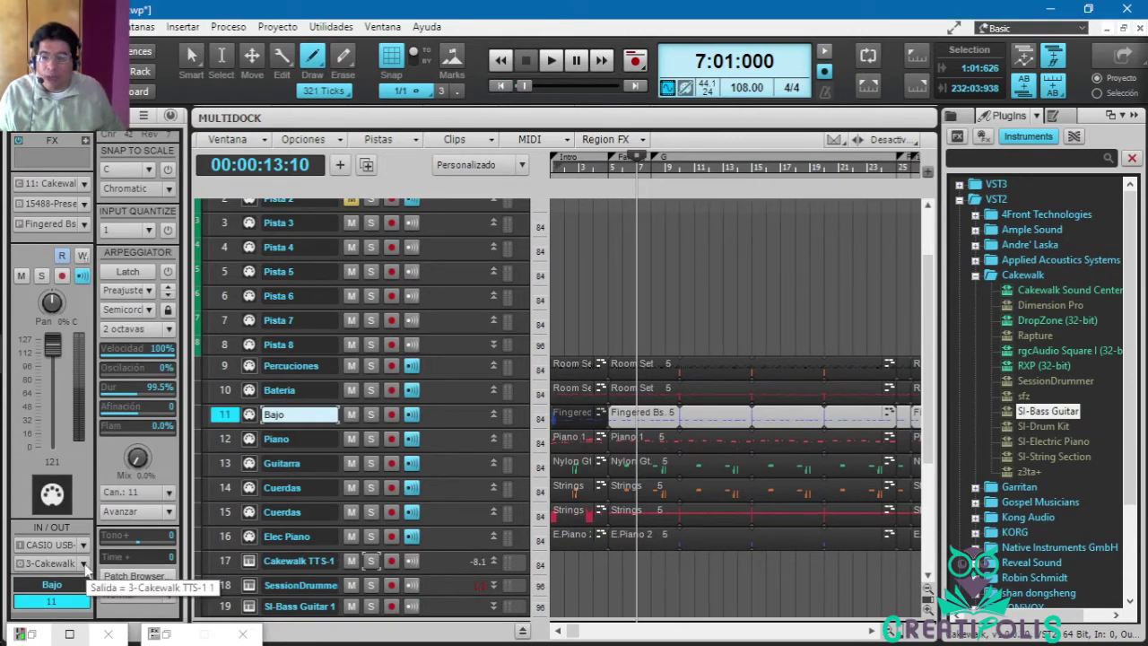
{"action": "left_click", "coordinate": [83, 563]}
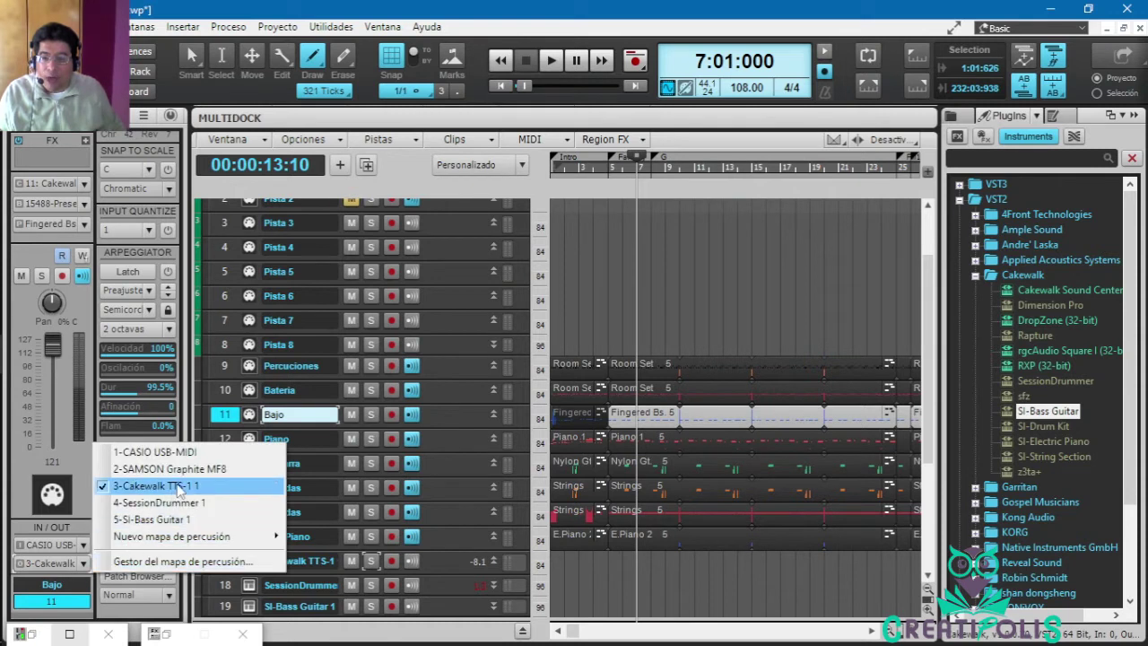
{"action": "left_click", "coordinate": [151, 519]}
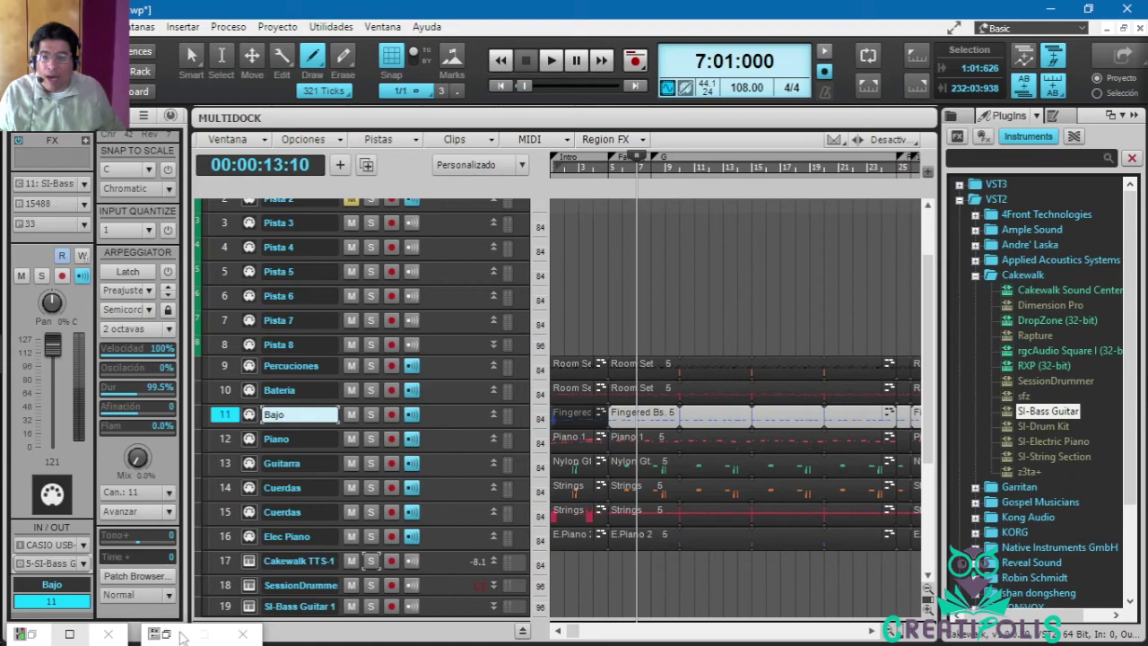
Check the tracks in the console, start playback from measure 7, and reopen the SI-Bass Guitar window while listening.
{"action": "left_click", "coordinate": [69, 634]}
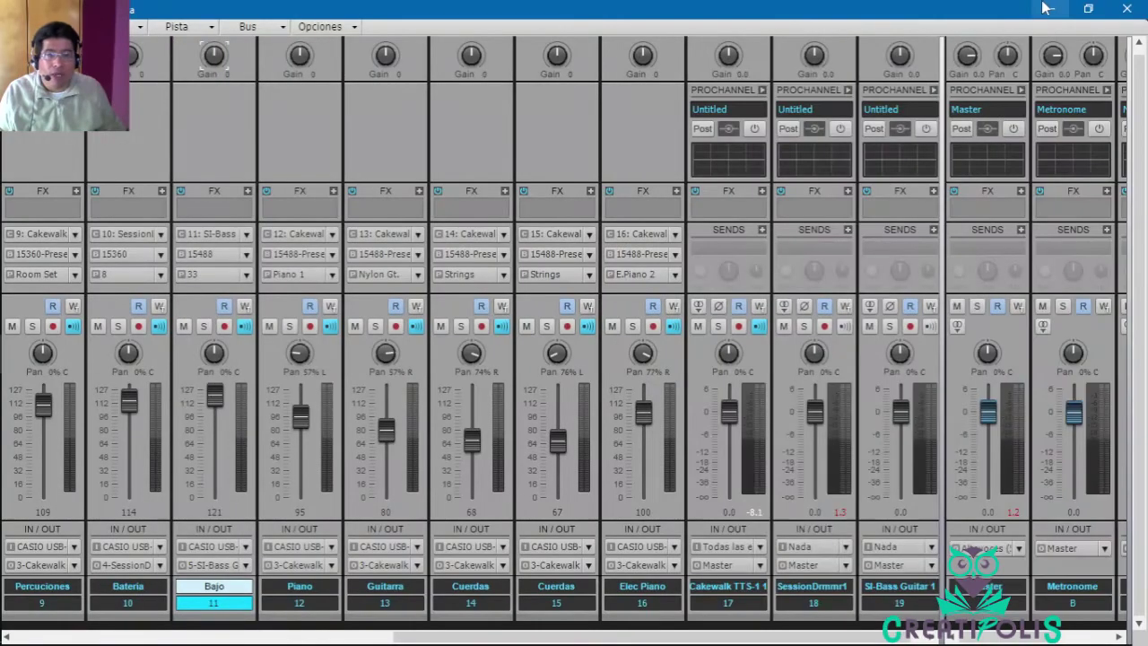
{"action": "left_click", "coordinate": [1046, 9]}
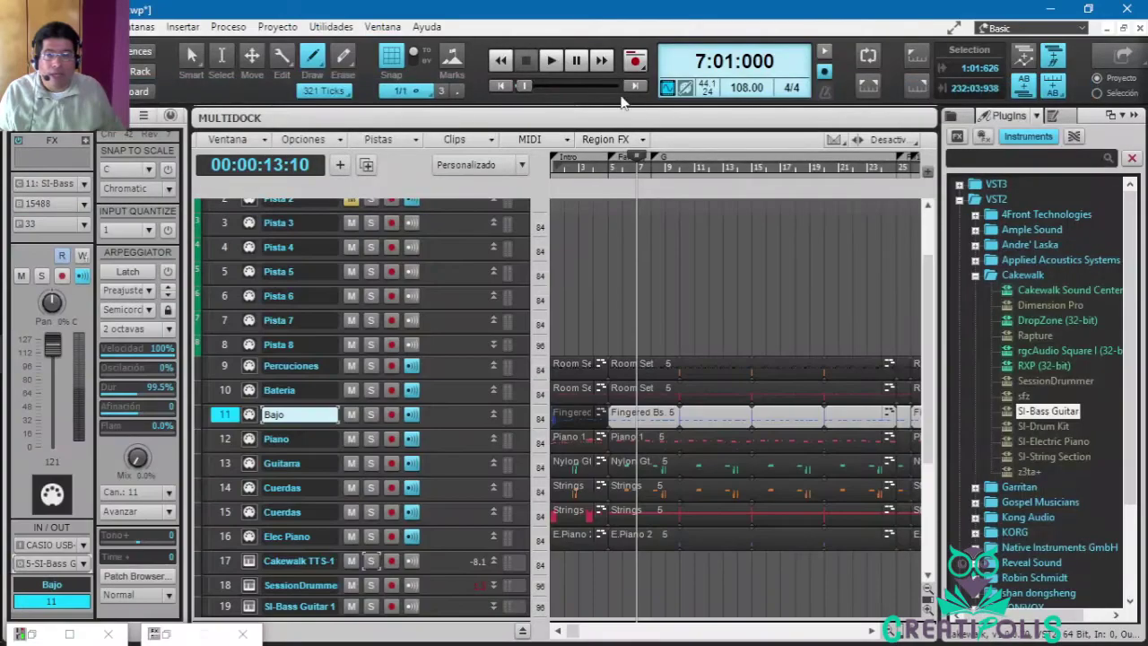
{"action": "left_click", "coordinate": [550, 61]}
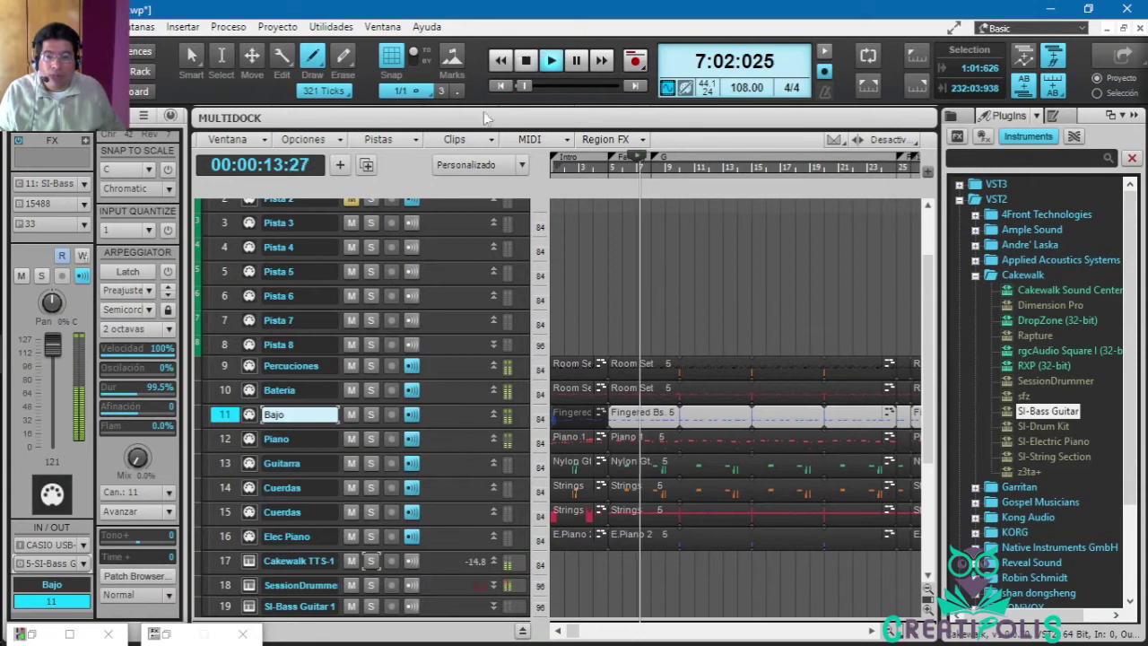
{"action": "left_click", "coordinate": [184, 628]}
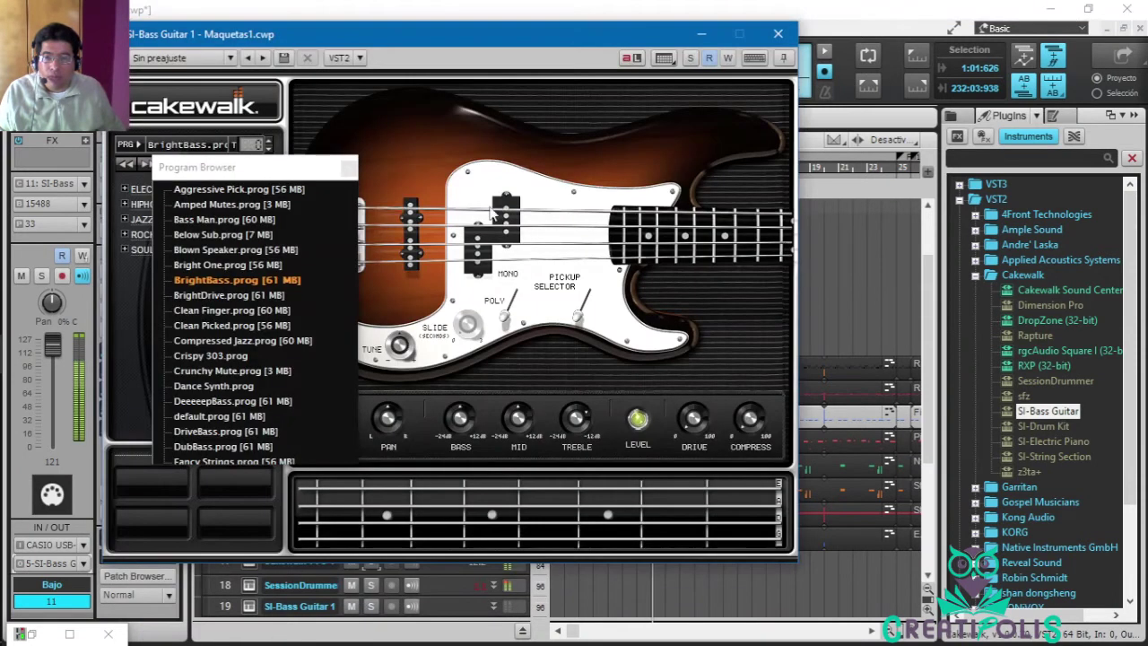
Review SI-Bass Guitar's program list once more, close it, minimize the synth window, and stop playback.
{"action": "left_click", "coordinate": [348, 168]}
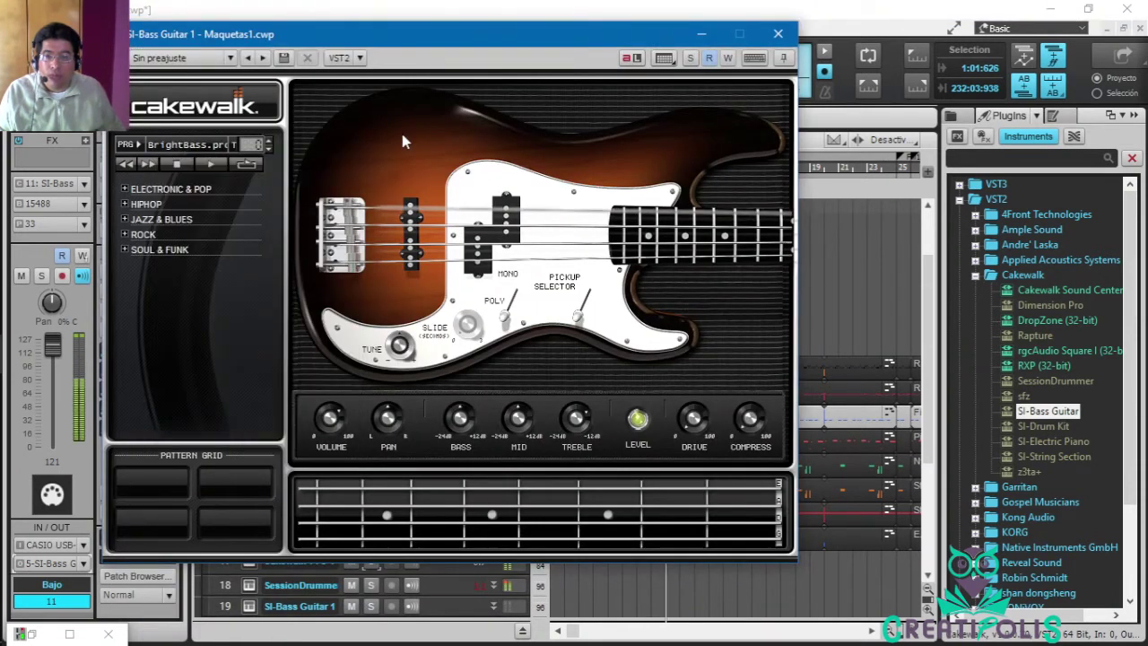
{"action": "left_click", "coordinate": [196, 148]}
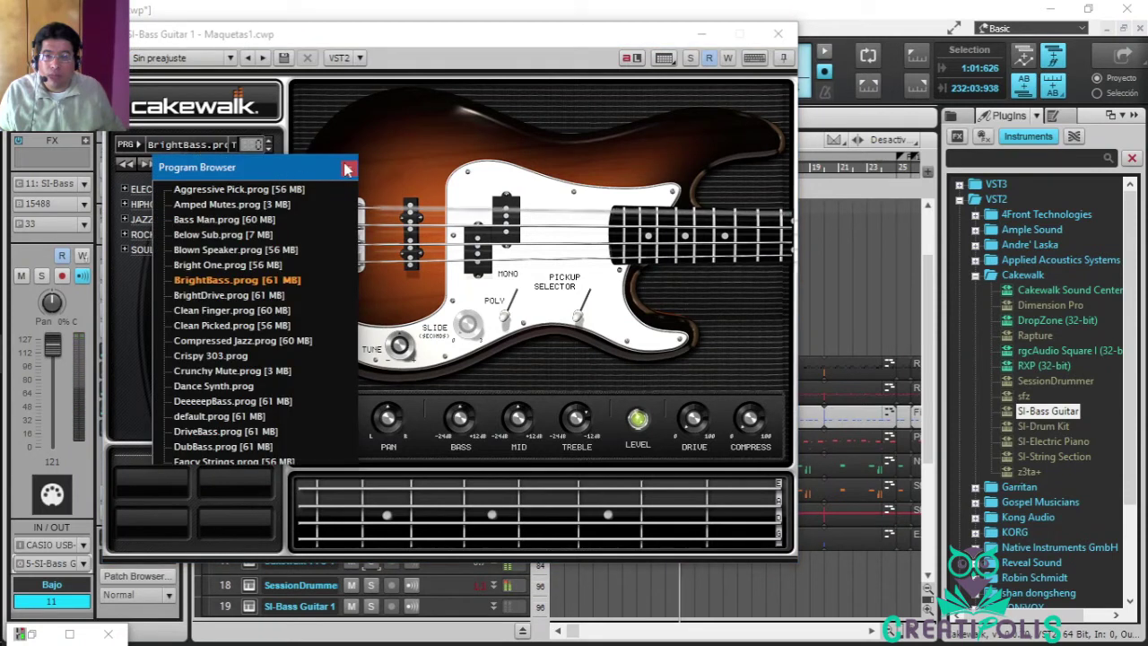
{"action": "left_click", "coordinate": [496, 188]}
{"action": "left_click", "coordinate": [702, 34]}
{"action": "key", "text": "space"}
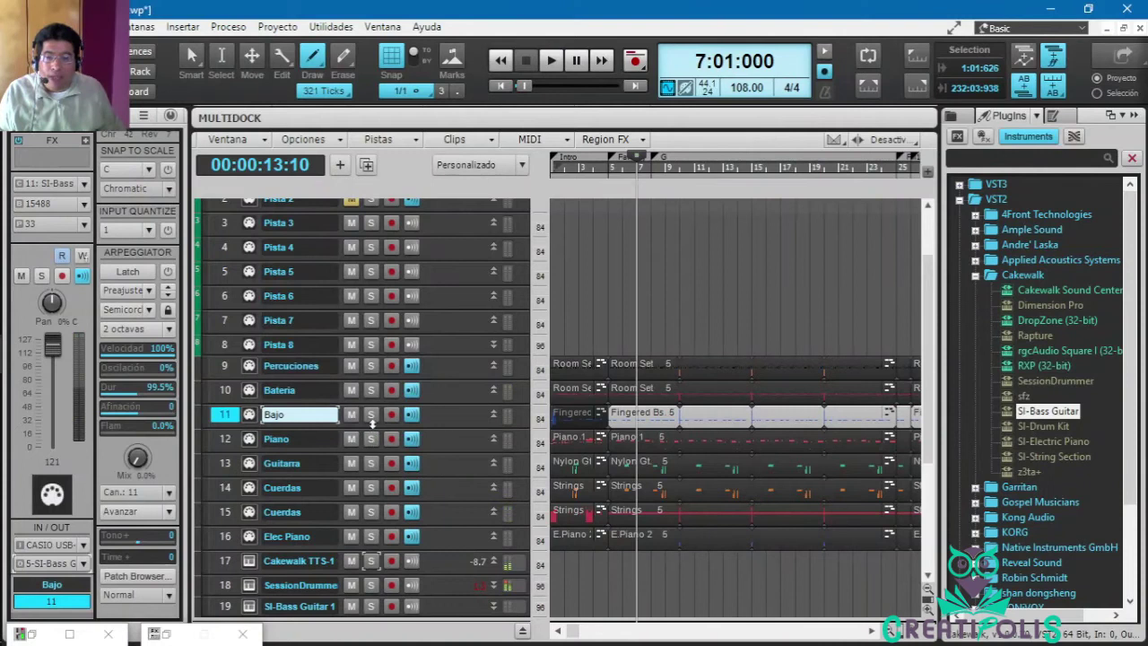
Audition the Bajo track soloed from measure 7 with the SI-Bass Guitar window in view, and minimize the window after stopping.
{"action": "left_click", "coordinate": [166, 635]}
{"action": "left_click_drag", "start_coordinate": [606, 42], "coordinate": [641, 128]}
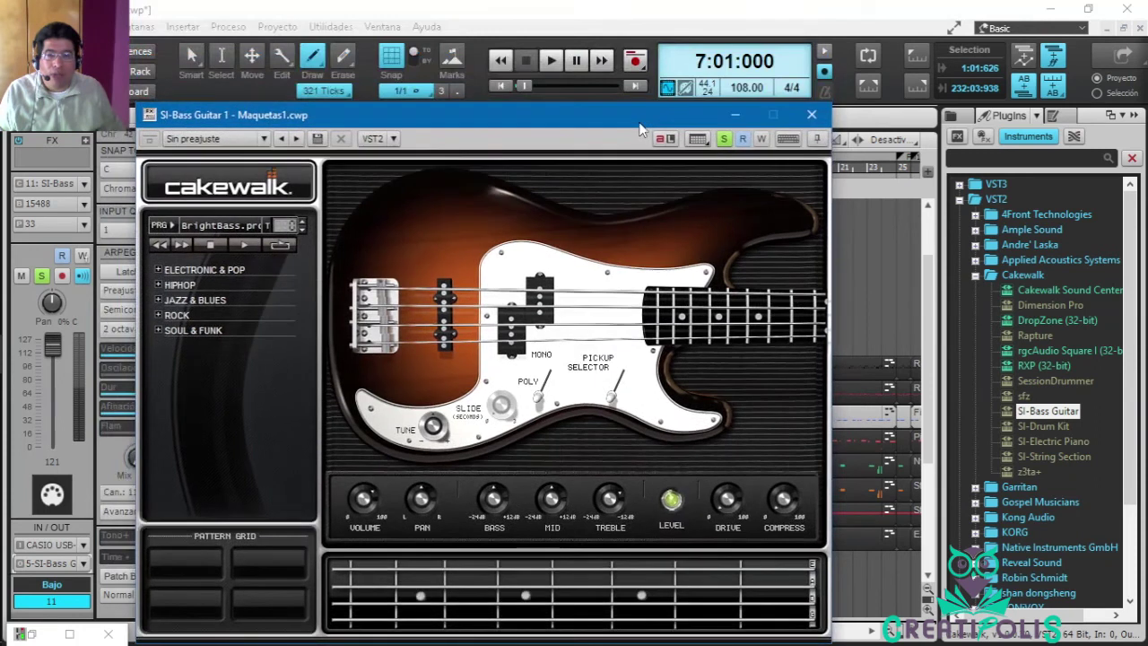
{"action": "left_click", "coordinate": [551, 60]}
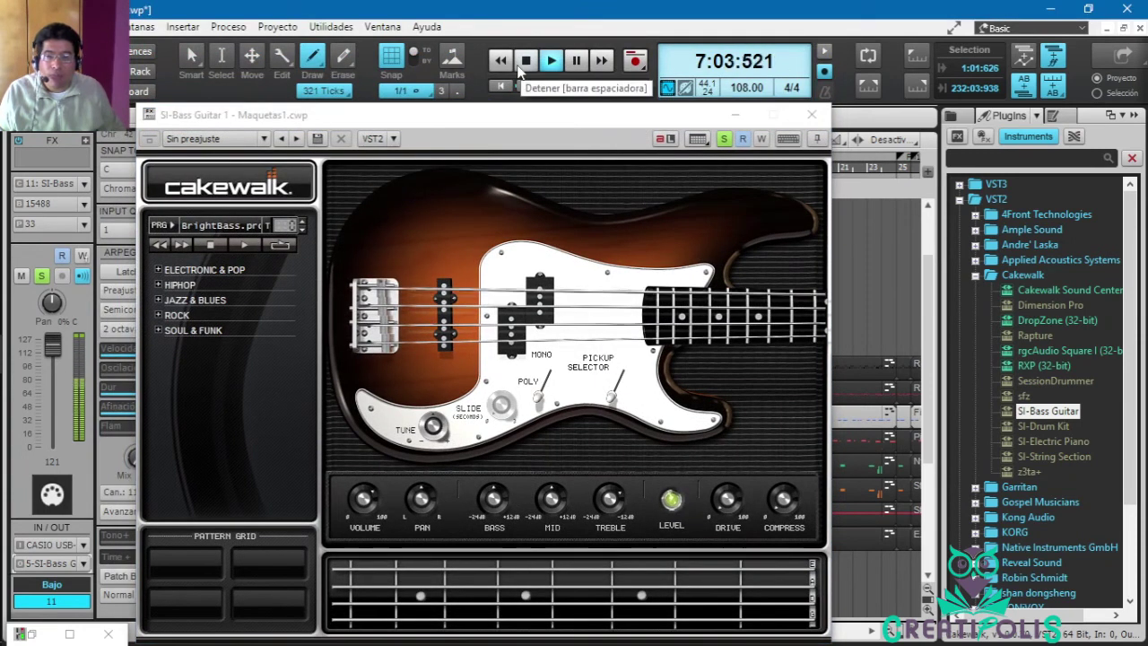
{"action": "left_click", "coordinate": [527, 60]}
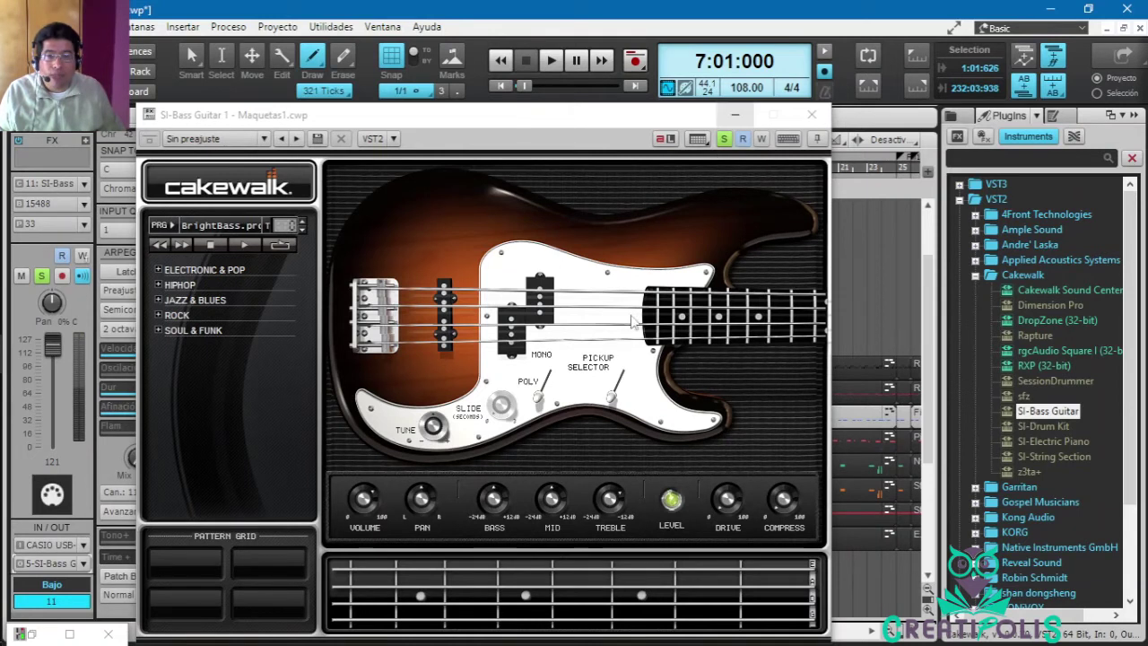
{"action": "left_click", "coordinate": [734, 116]}
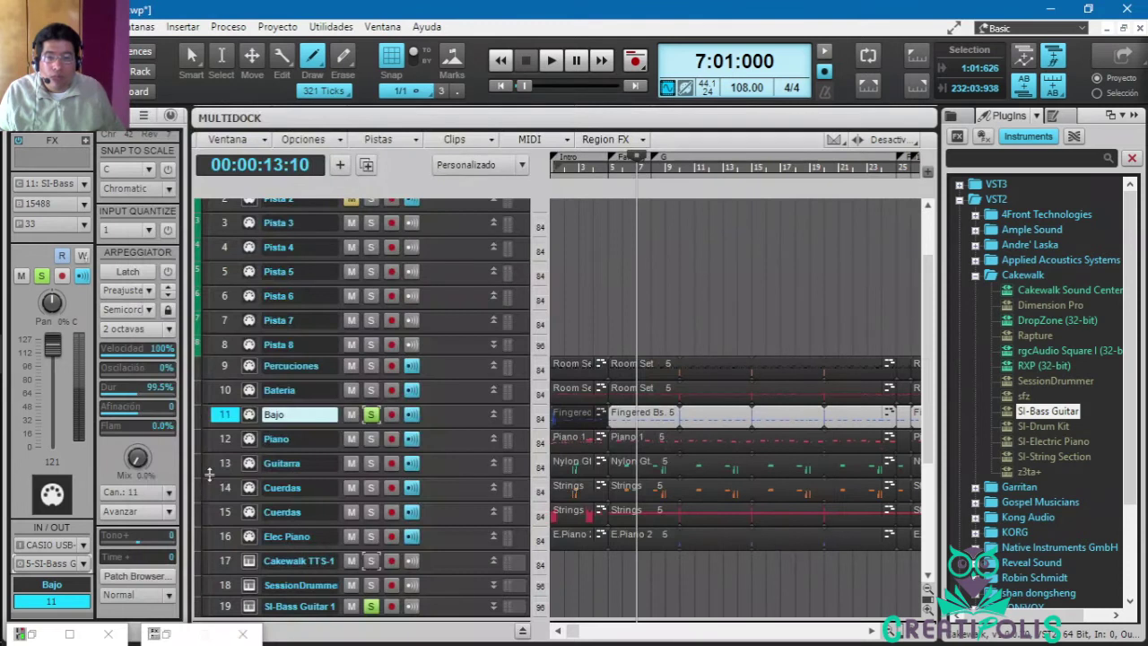
Select the entire Bajo track and transpose its notes with the Transponer process.
{"action": "left_click", "coordinate": [222, 420]}
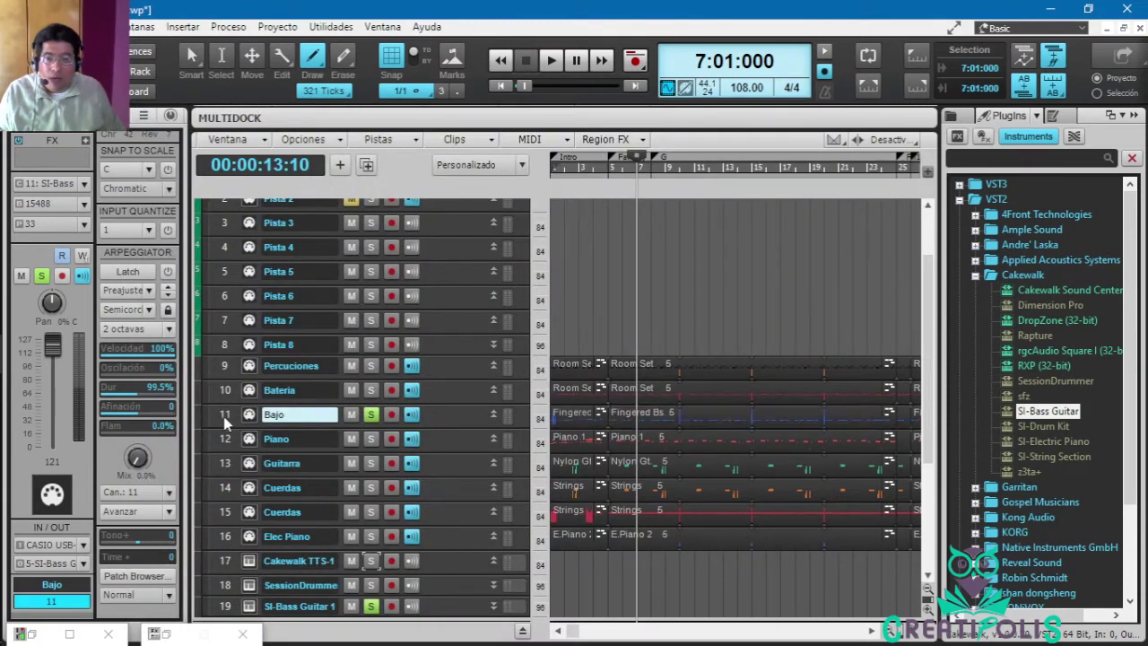
{"action": "left_click", "coordinate": [224, 422]}
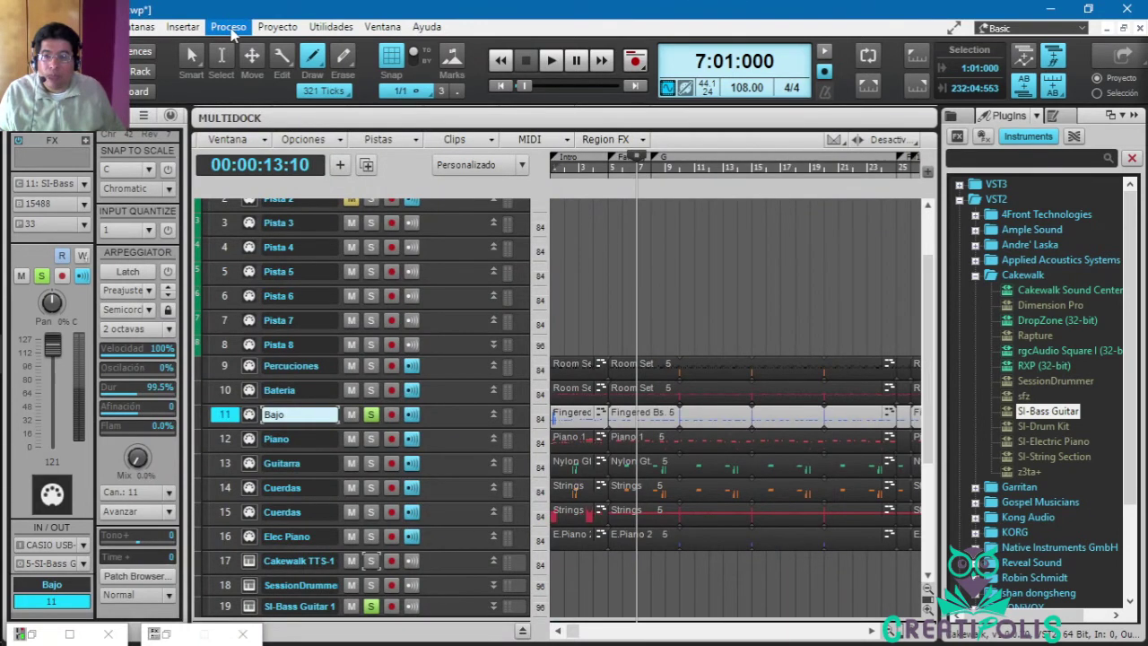
{"action": "left_click", "coordinate": [230, 29]}
{"action": "left_click", "coordinate": [248, 106]}
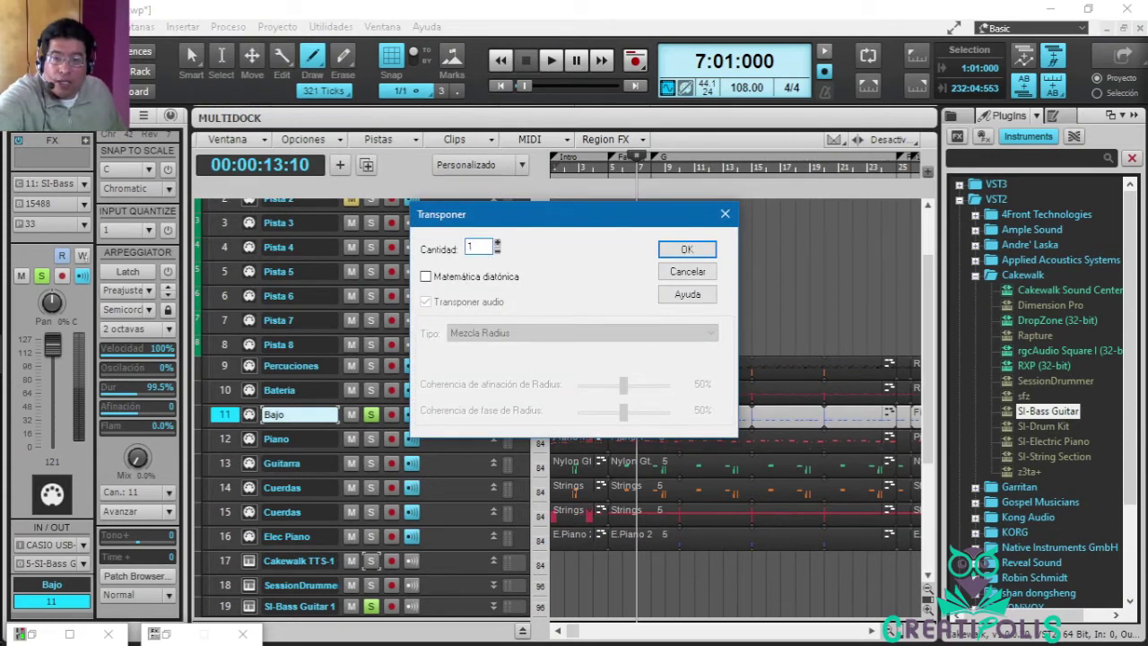
{"action": "left_click", "coordinate": [687, 251]}
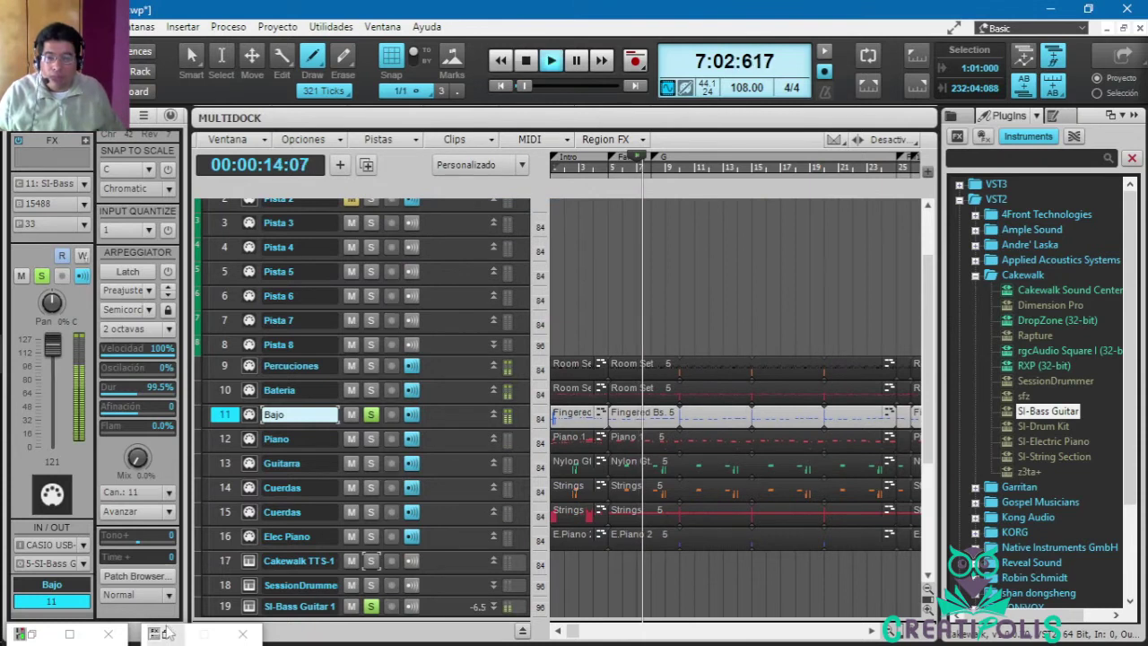
Listen to the transposed Bajo part while watching SI-Bass Guitar, stop playback, and minimize the synth window.
{"action": "left_click", "coordinate": [248, 414]}
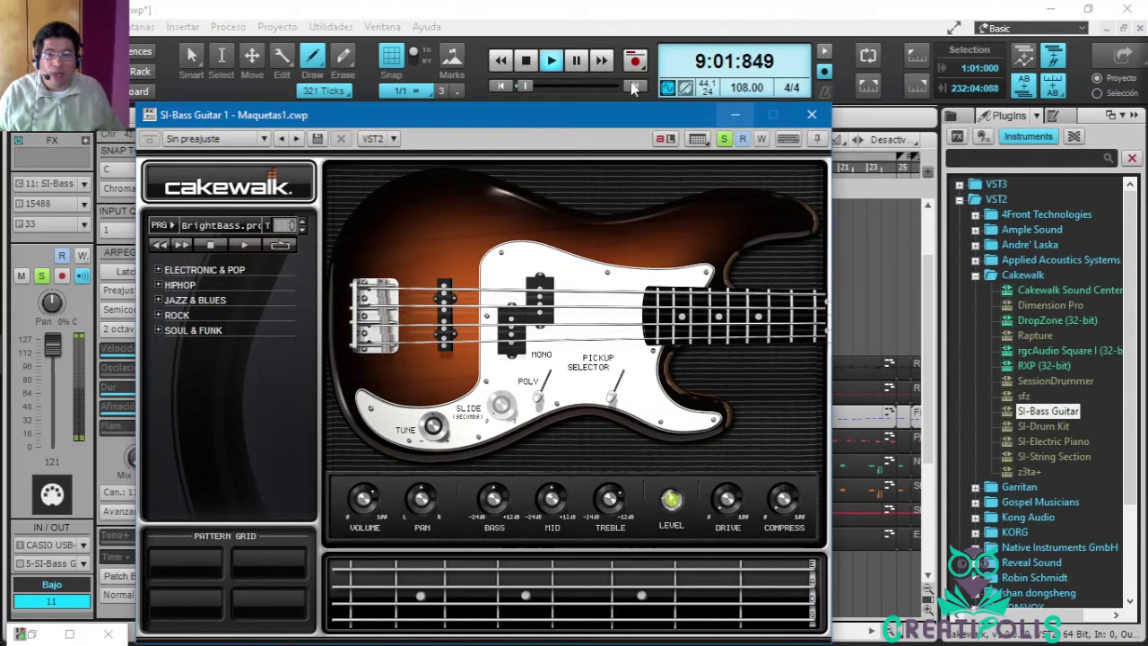
{"action": "left_click", "coordinate": [528, 61]}
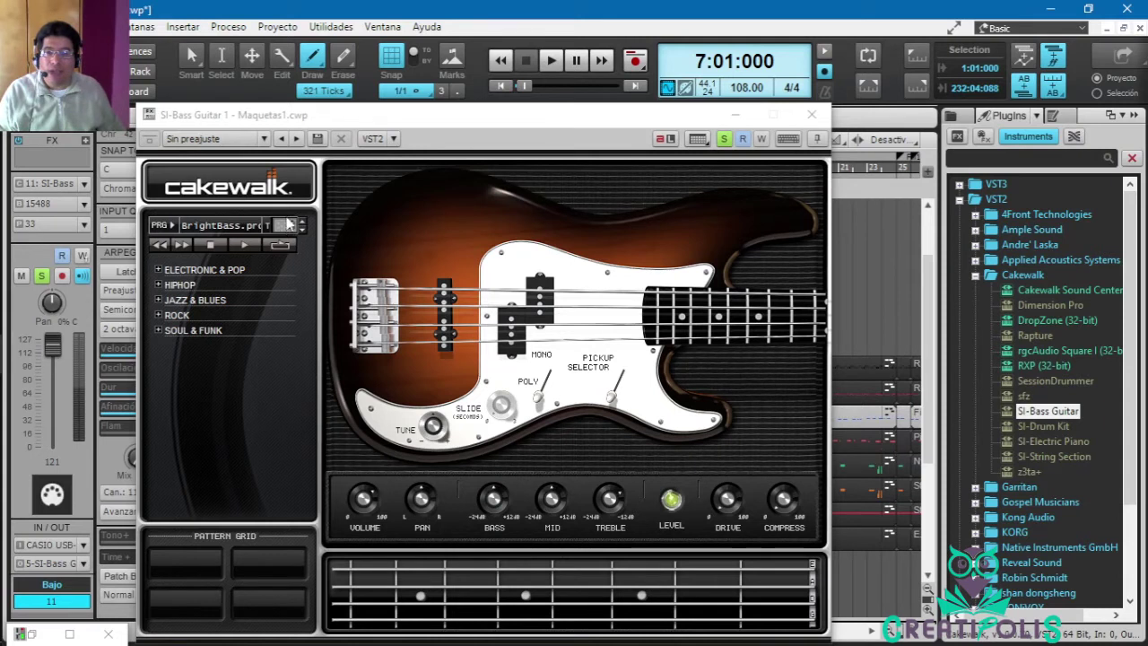
{"action": "left_click", "coordinate": [735, 117]}
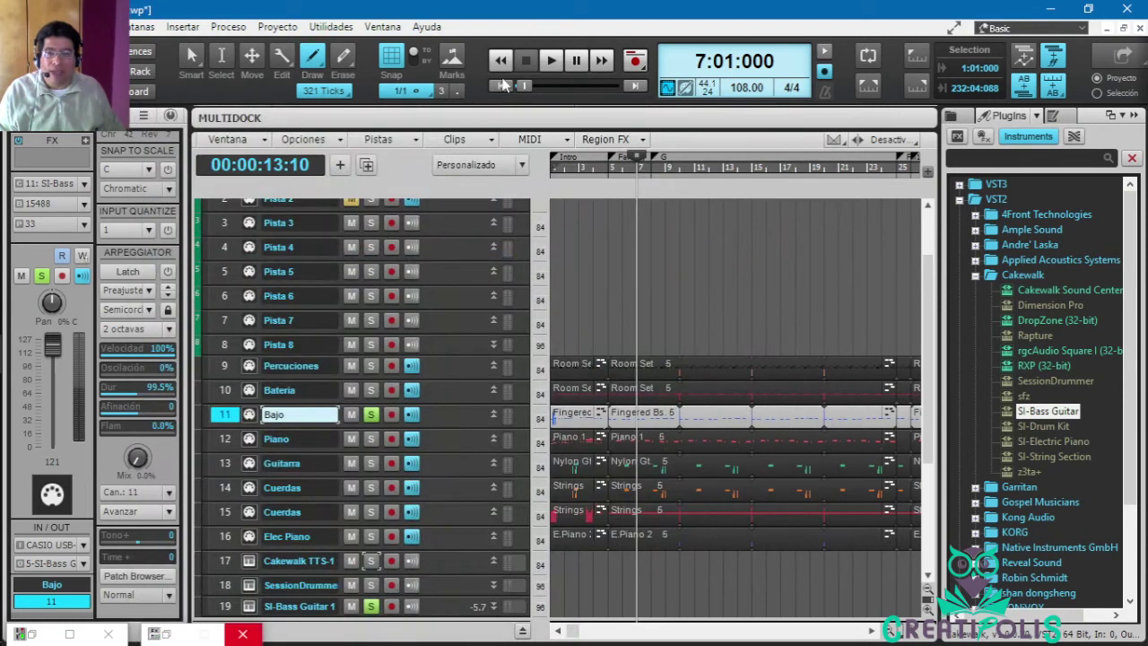
Remove the solo from Bajo during playback from measure 7, listen to the full mix, and stop.
{"action": "left_click", "coordinate": [552, 60]}
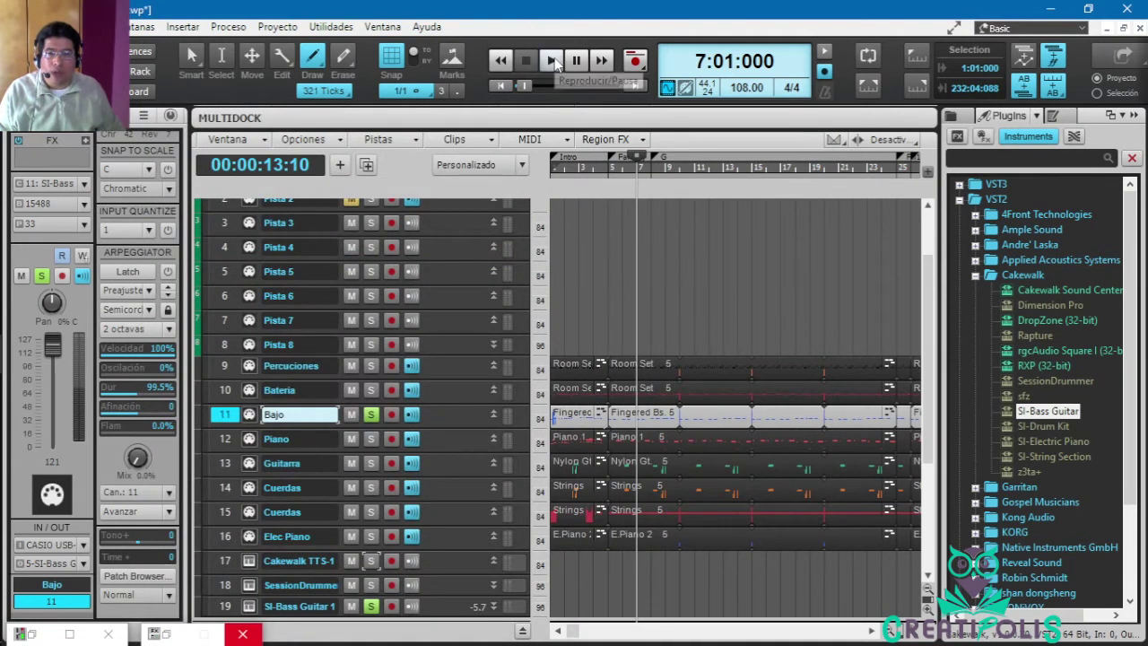
{"action": "left_click", "coordinate": [371, 415]}
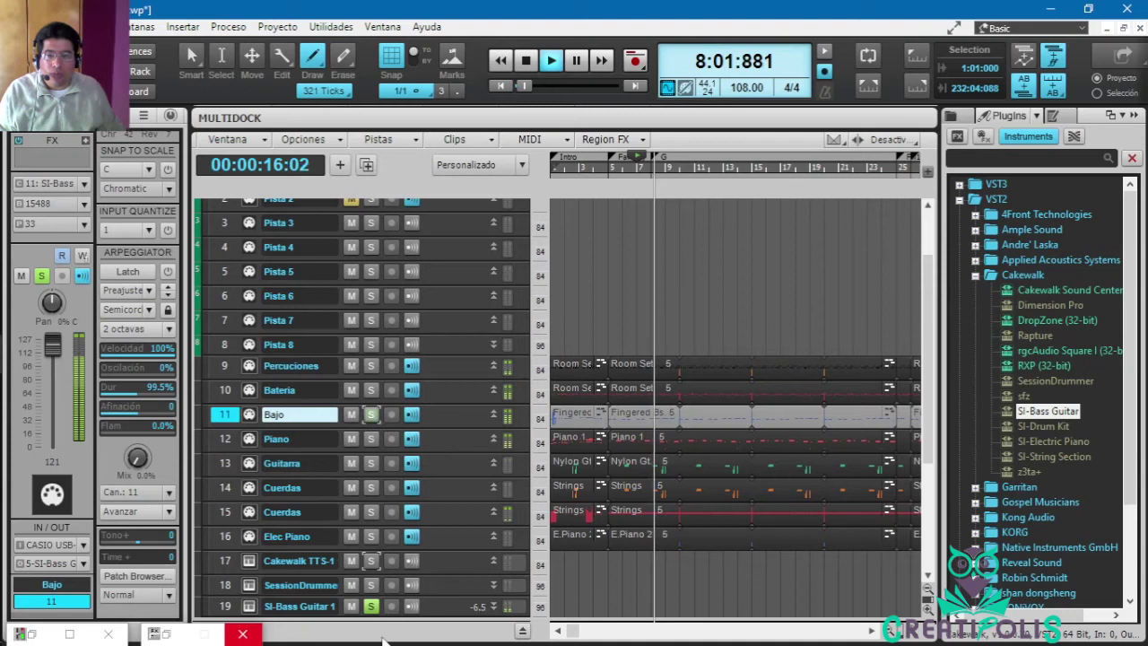
{"action": "left_click", "coordinate": [370, 607]}
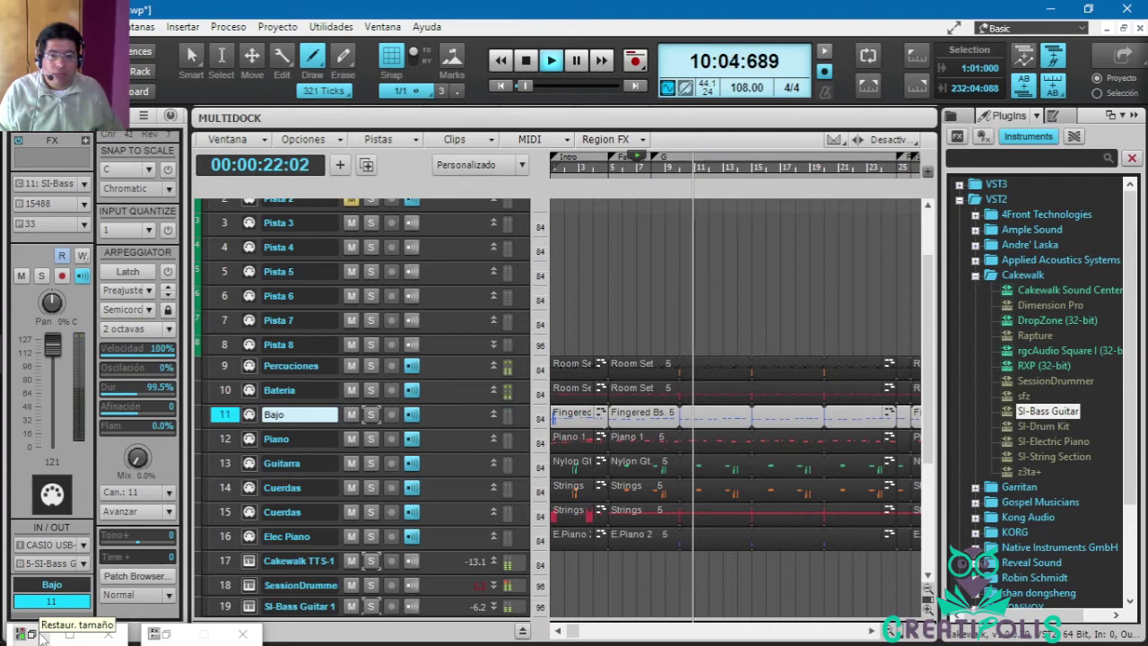
{"action": "left_click", "coordinate": [527, 60]}
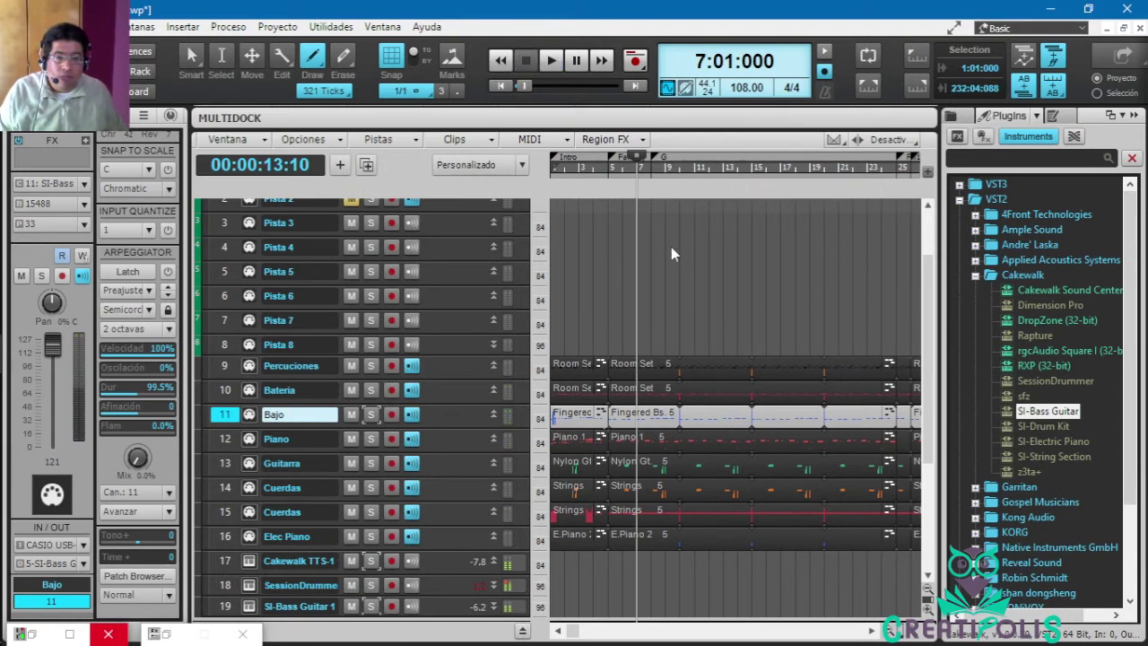
Insert Cakewalk's VST2 SI-Electric Piano as a simple instrument track and minimize its window.
{"action": "left_click", "coordinate": [224, 538]}
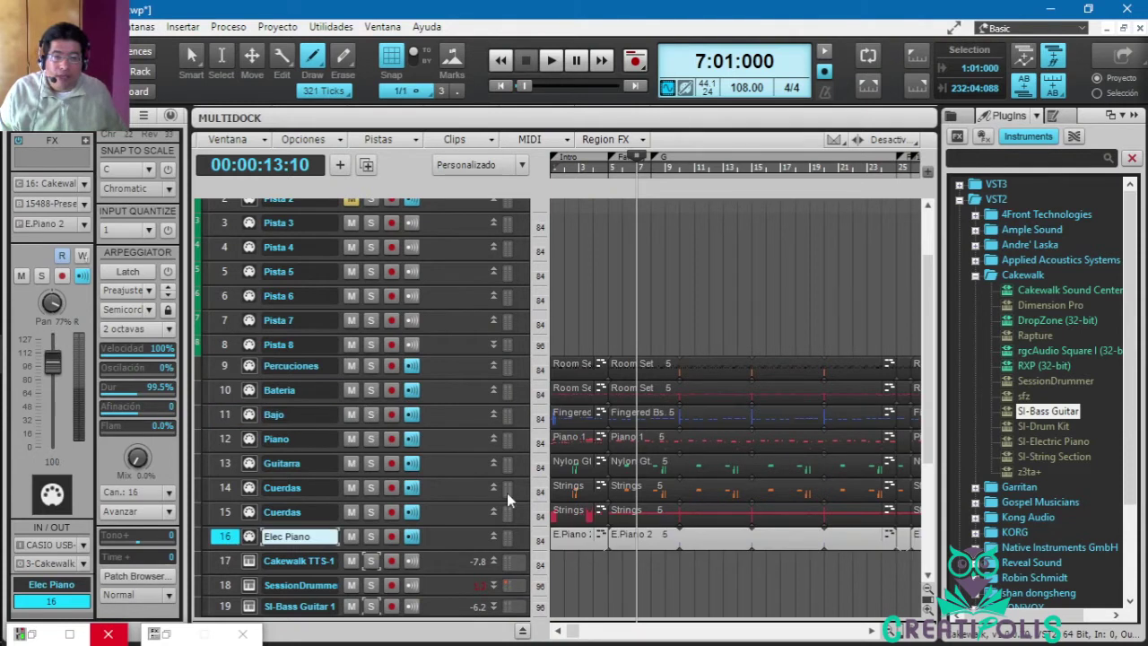
{"action": "double_click", "coordinate": [1042, 442]}
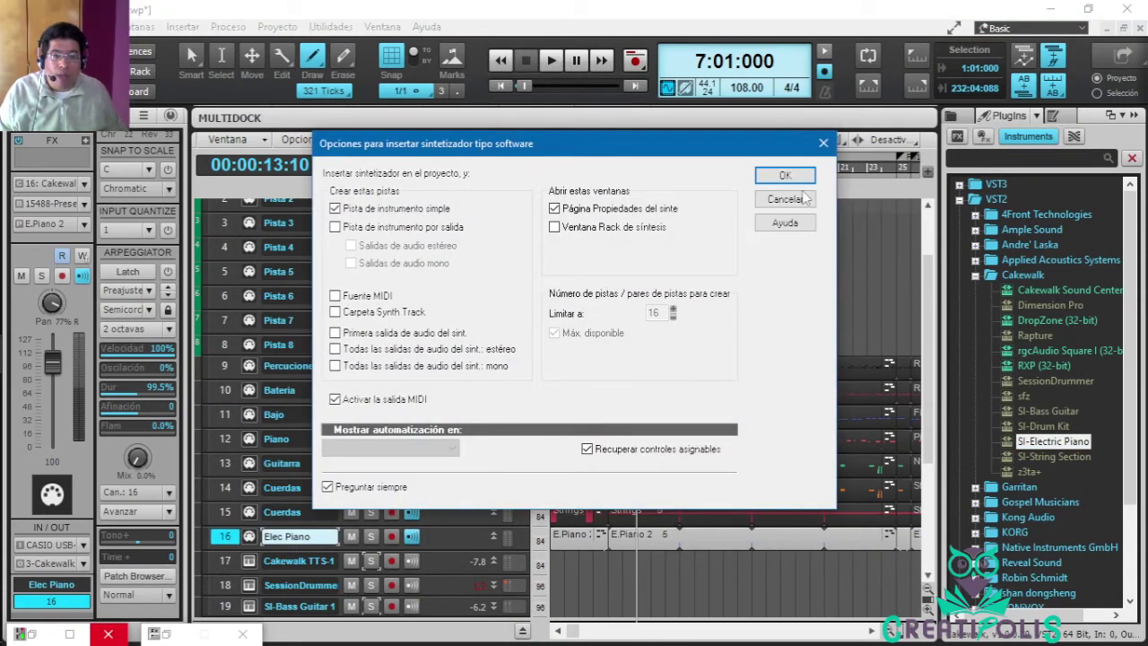
{"action": "left_click", "coordinate": [785, 175]}
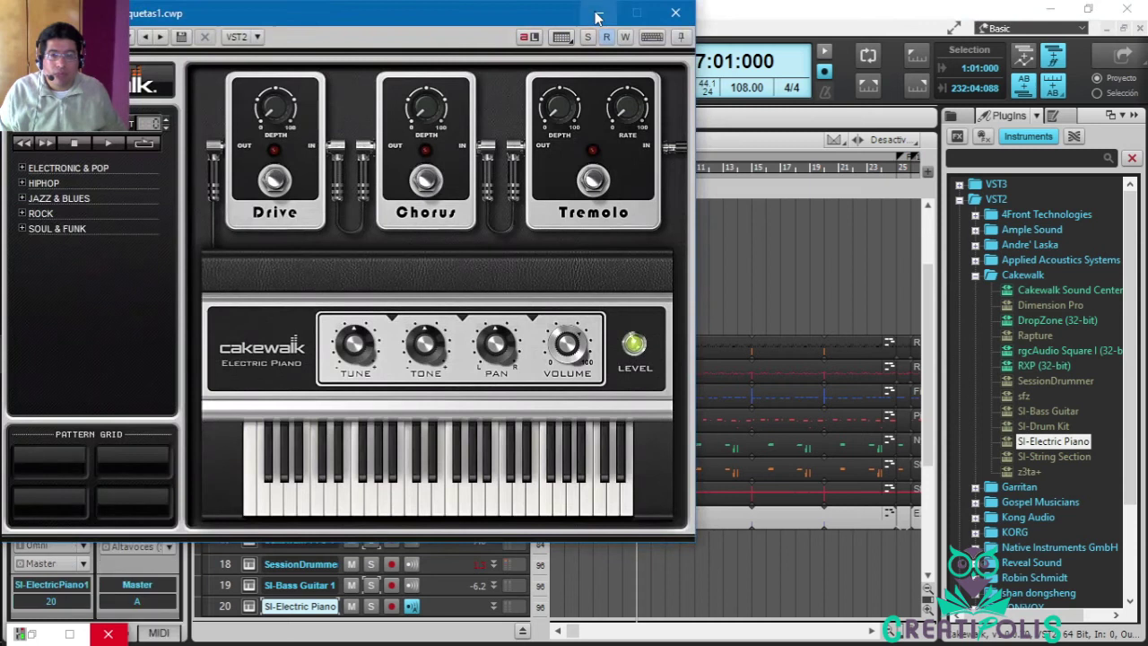
{"action": "left_click", "coordinate": [595, 25]}
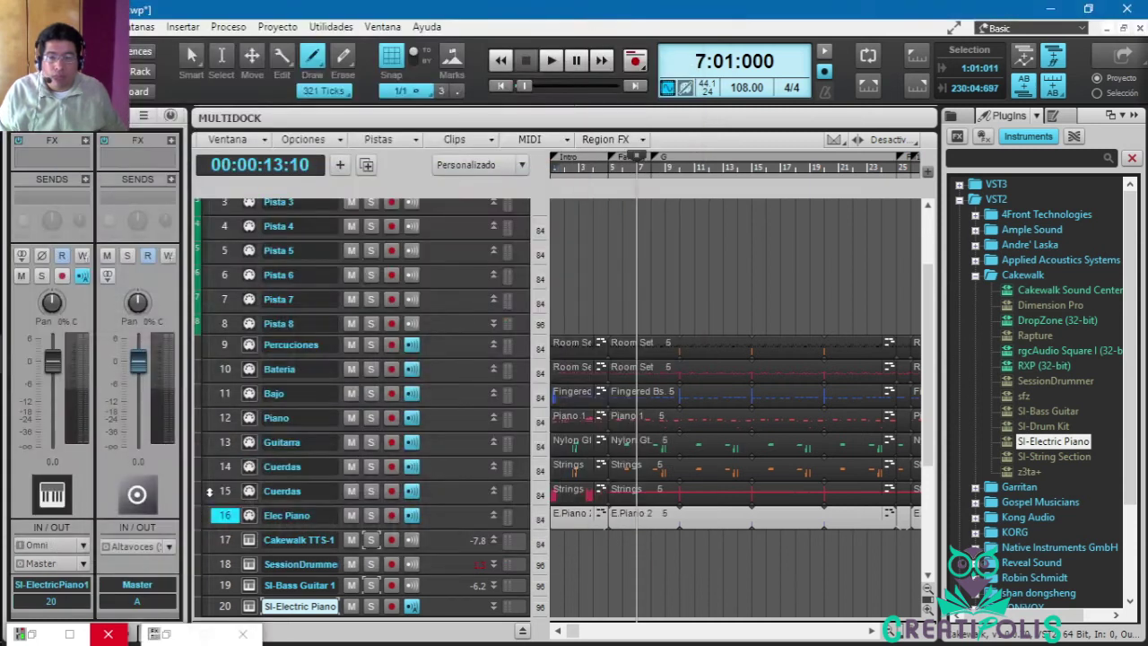
Route the Elec Piano track's MIDI output to 6-SI-Electric Piano 1.
{"action": "left_click", "coordinate": [221, 518]}
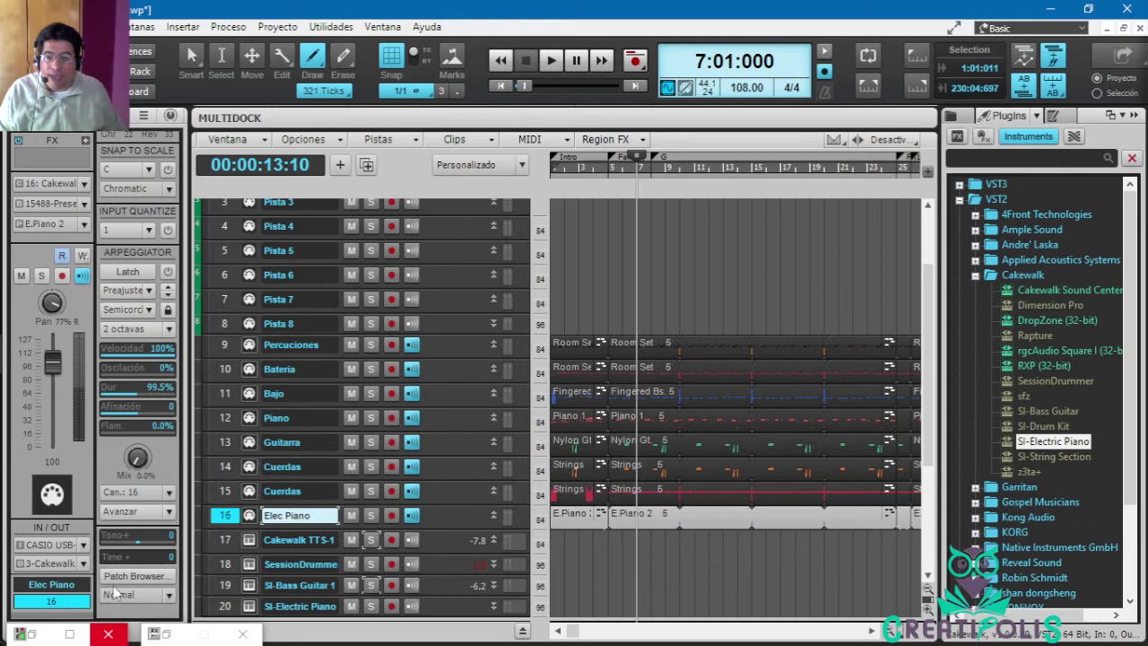
{"action": "left_click", "coordinate": [82, 563]}
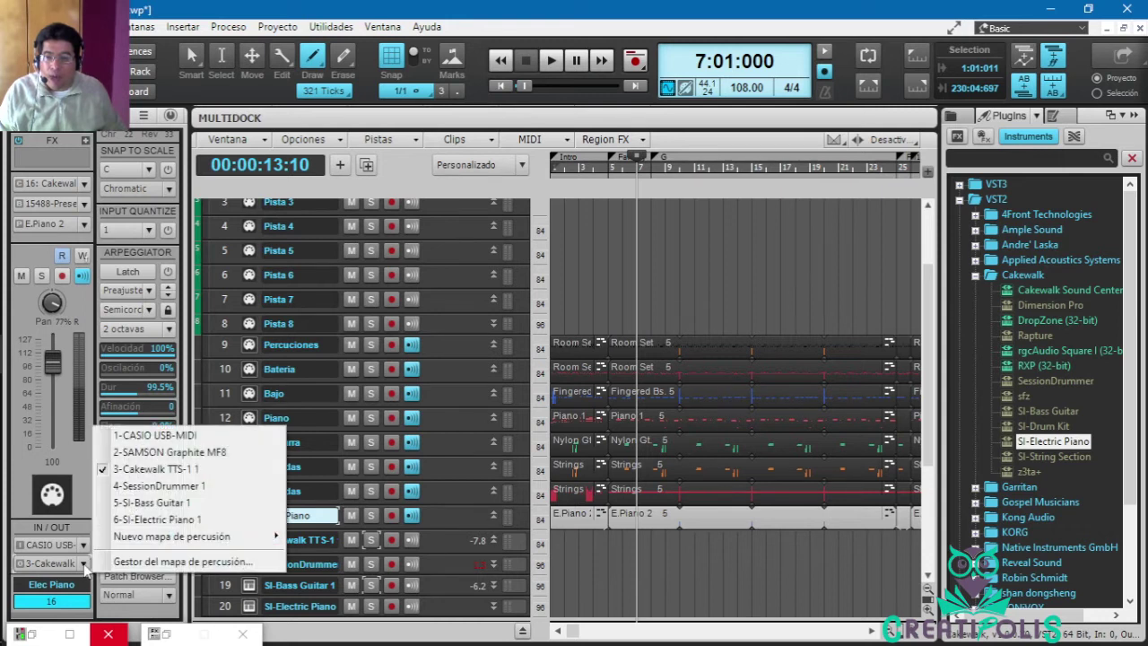
{"action": "left_click", "coordinate": [202, 522]}
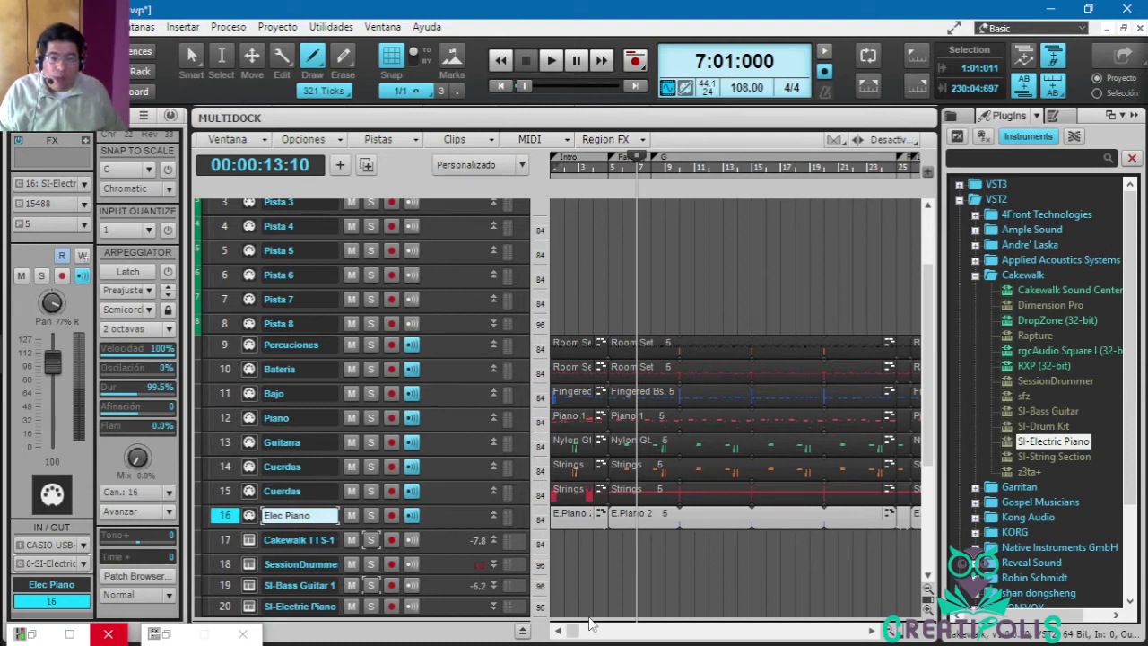
Solo the Elec Piano track and play it from measure 47, checking the SI-Electric Piano window while listening.
{"action": "left_click_drag", "start_coordinate": [578, 632], "coordinate": [626, 639]}
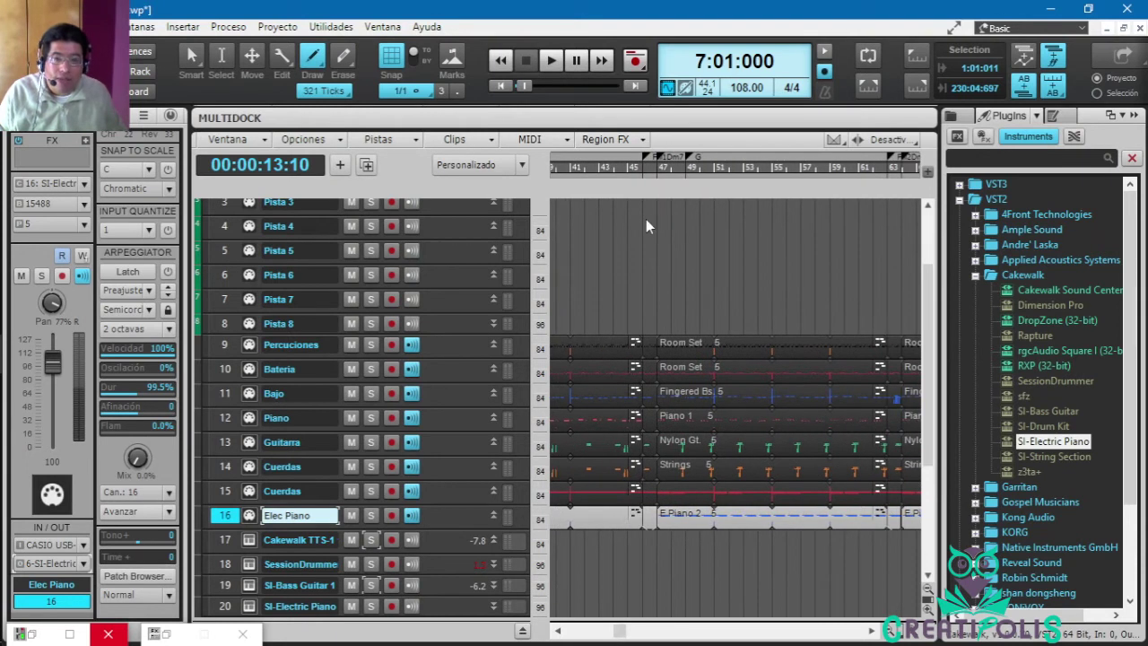
{"action": "left_click", "coordinate": [653, 179]}
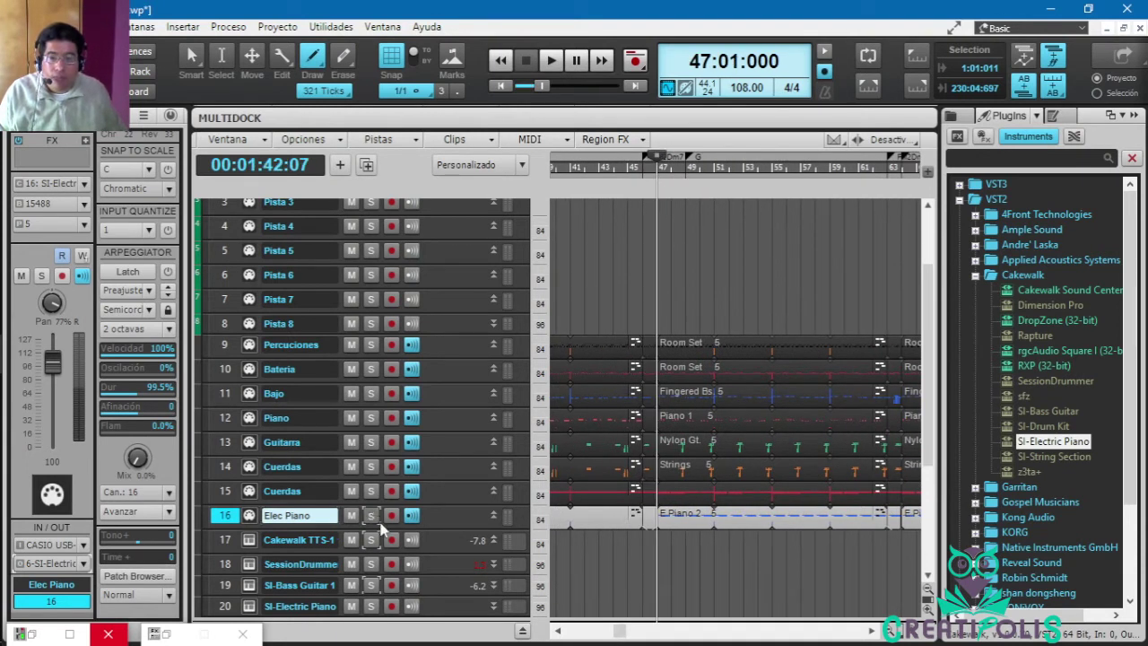
{"action": "left_click", "coordinate": [370, 515]}
{"action": "left_click", "coordinate": [553, 63]}
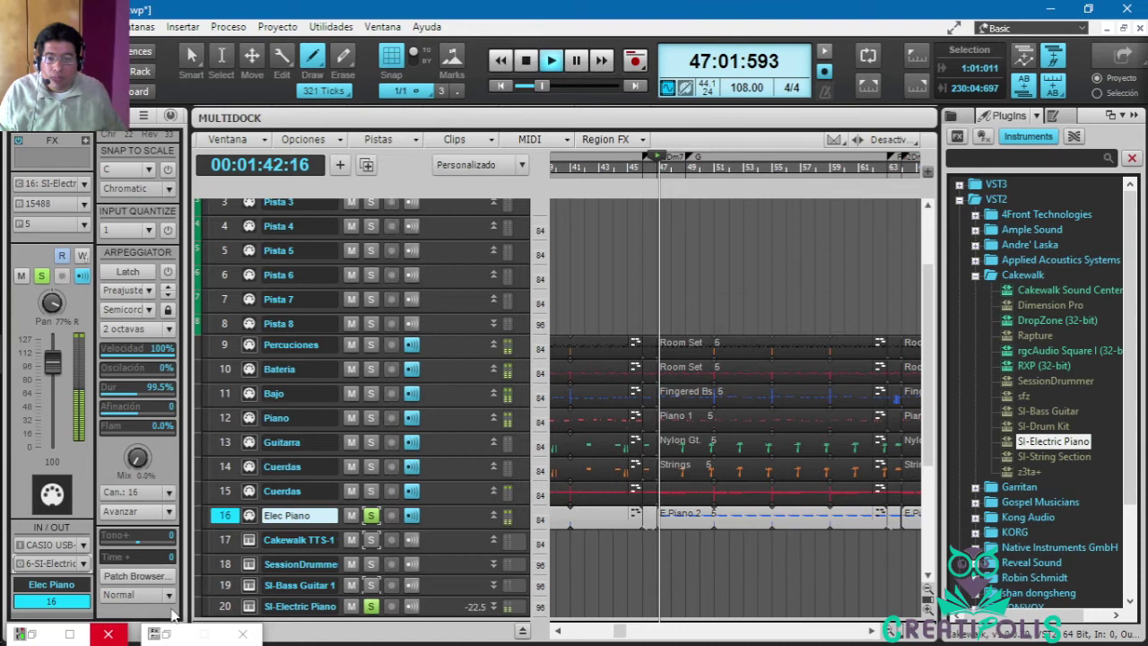
{"action": "left_click", "coordinate": [168, 637]}
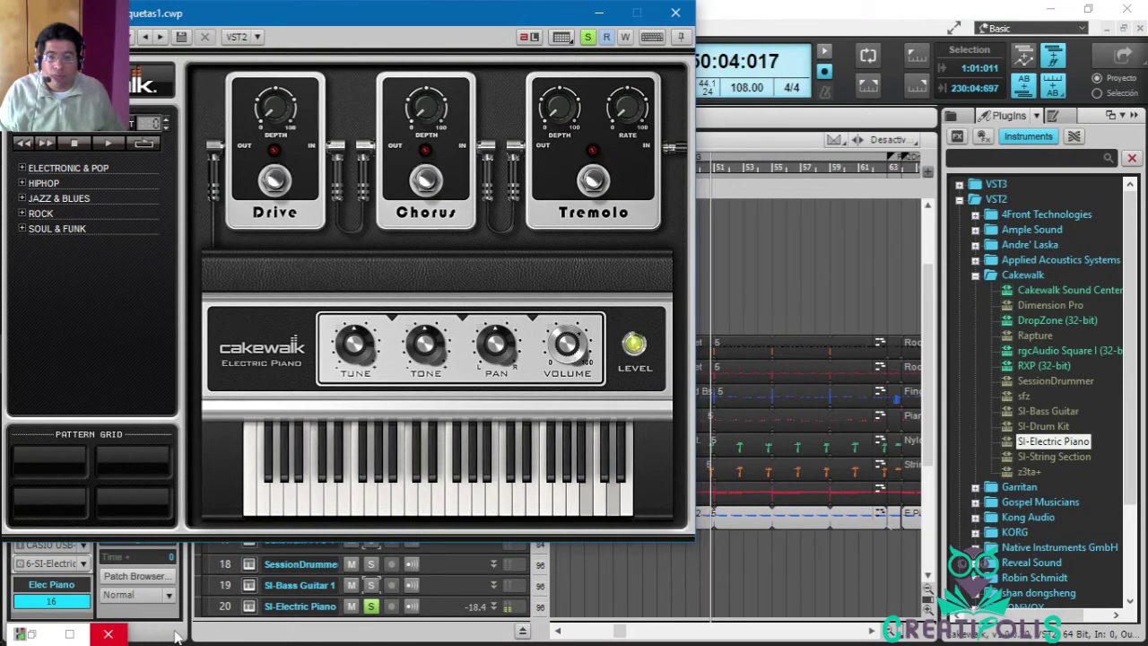
{"action": "left_click", "coordinate": [599, 13]}
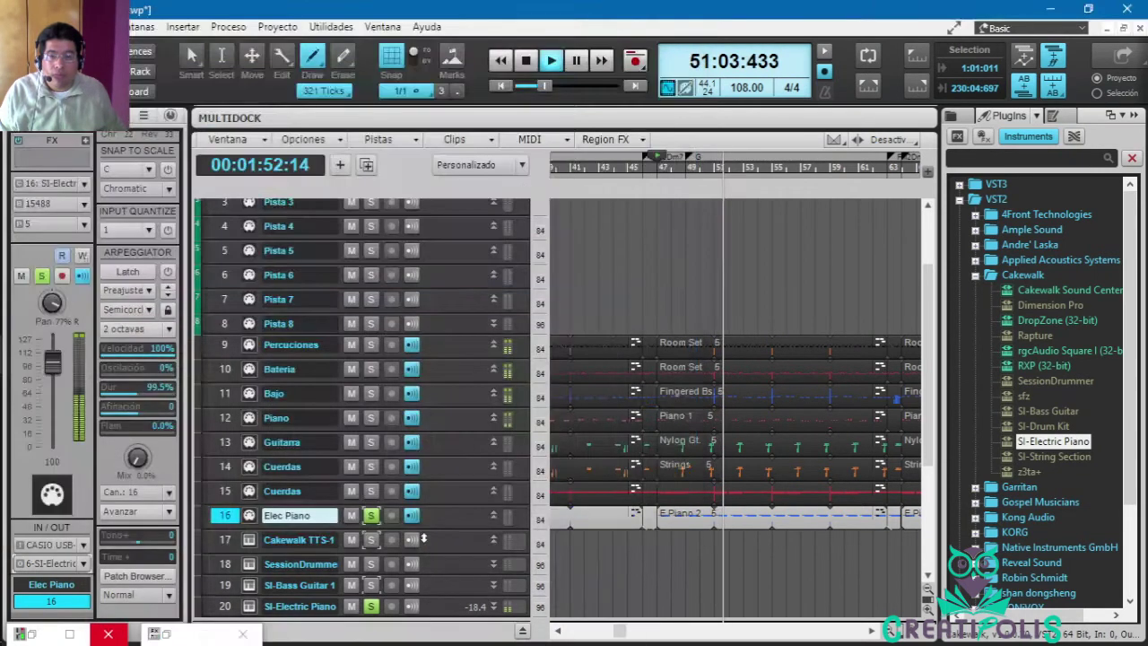
Remove the solo from Elec Piano, listen to the full mix while viewing the upper tracks, and stop playback.
{"action": "left_click", "coordinate": [372, 517]}
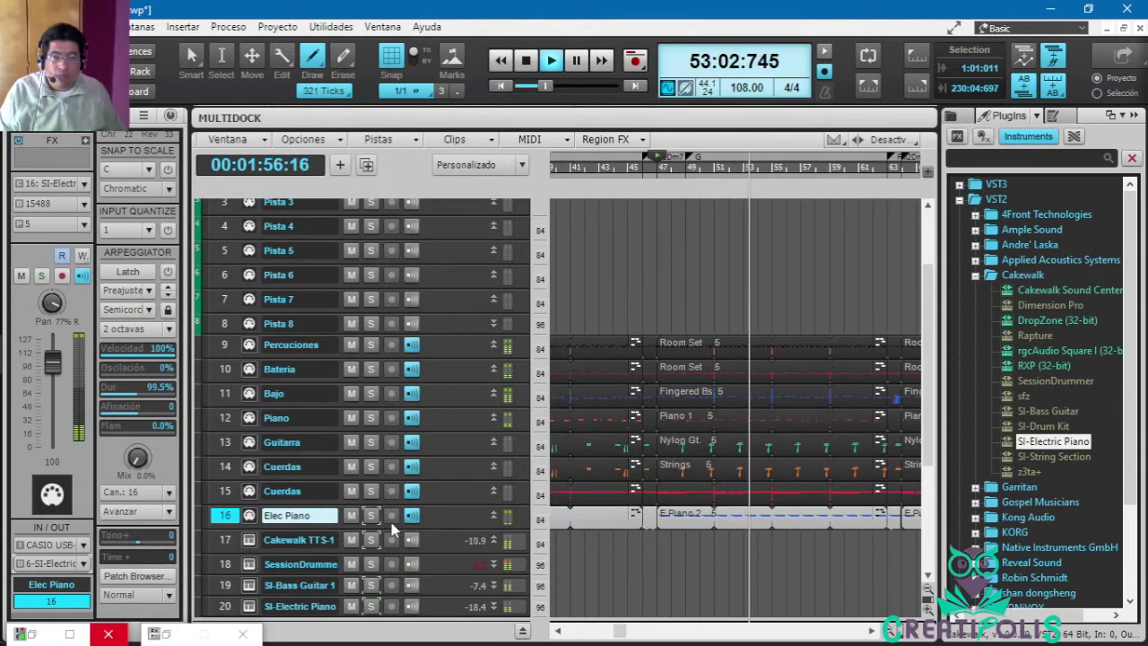
{"action": "left_click_drag", "start_coordinate": [924, 335], "coordinate": [927, 283]}
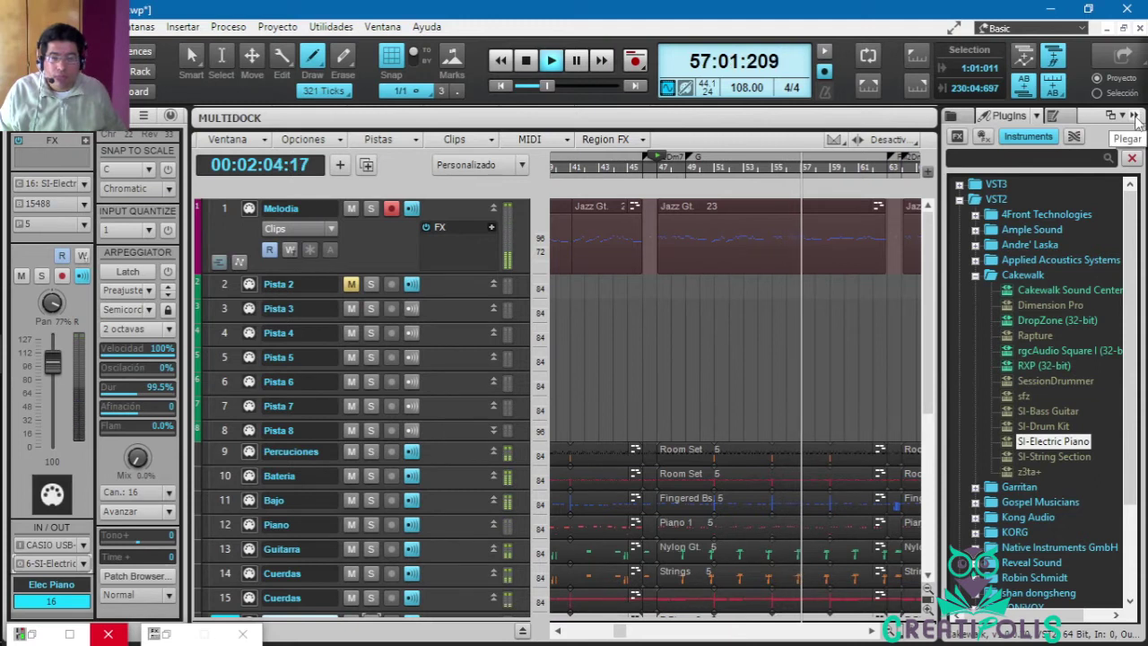
{"action": "key", "text": "space"}
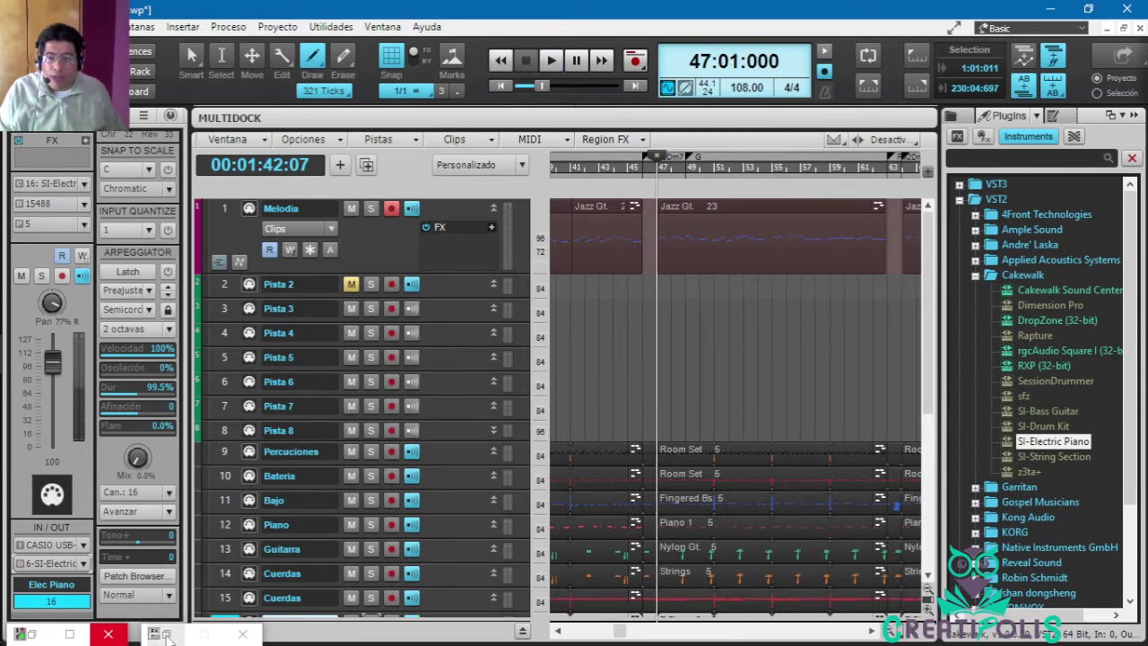
Load the Classic CP-70 program in SI-Electric Piano and minimize the instrument window.
{"action": "left_click", "coordinate": [167, 635]}
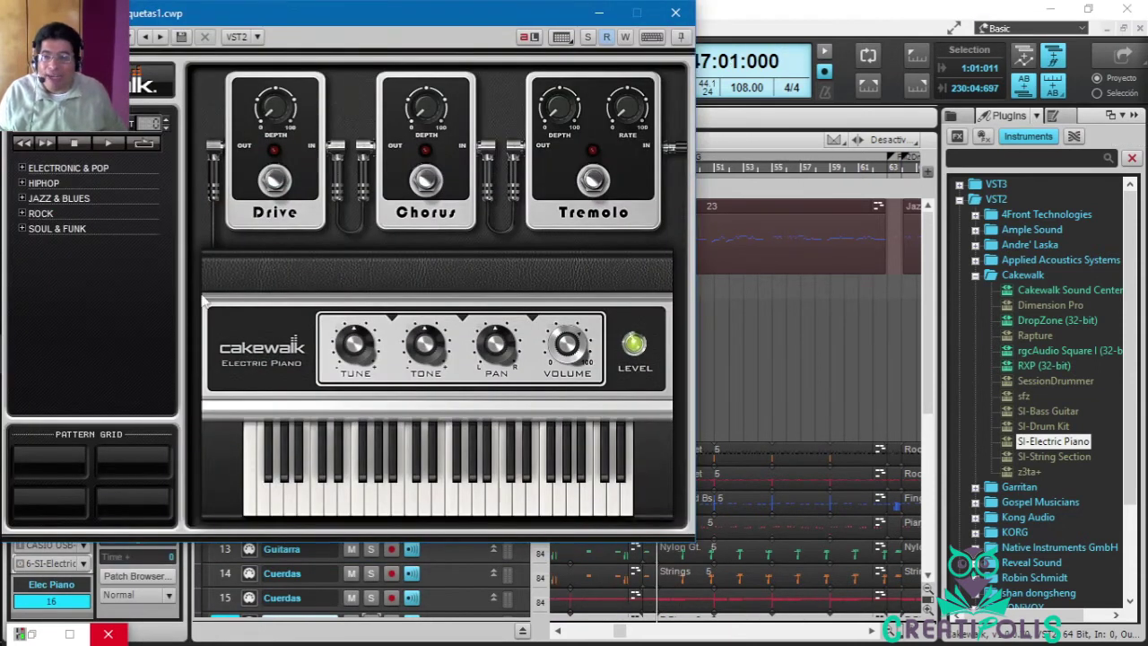
{"action": "left_click", "coordinate": [94, 132]}
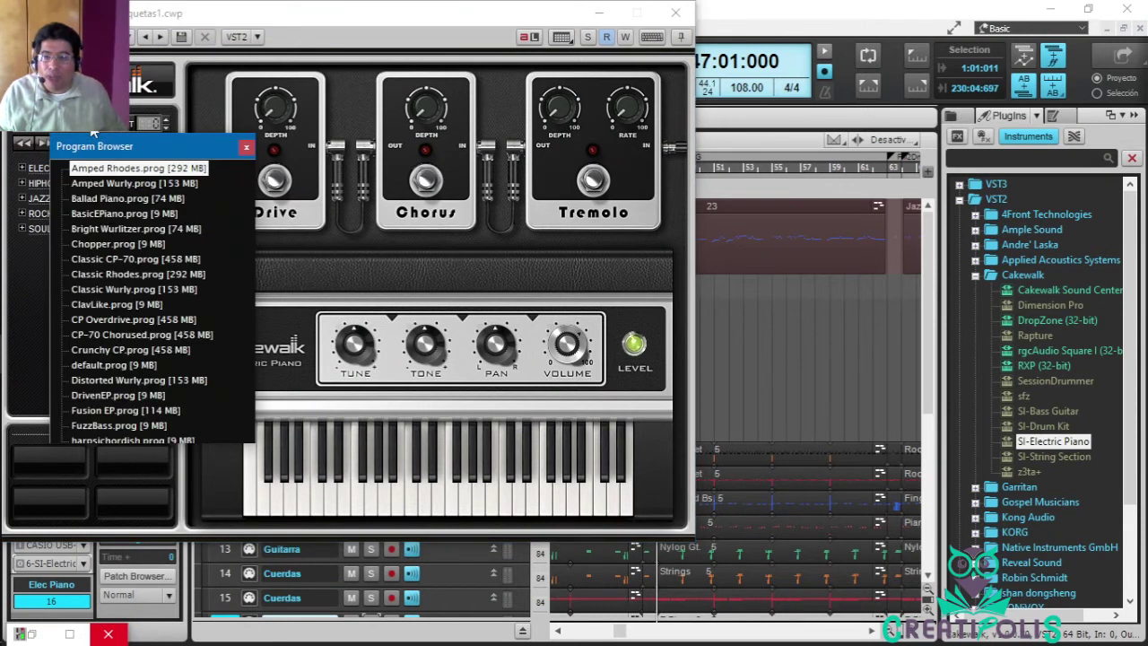
{"action": "left_click", "coordinate": [170, 259]}
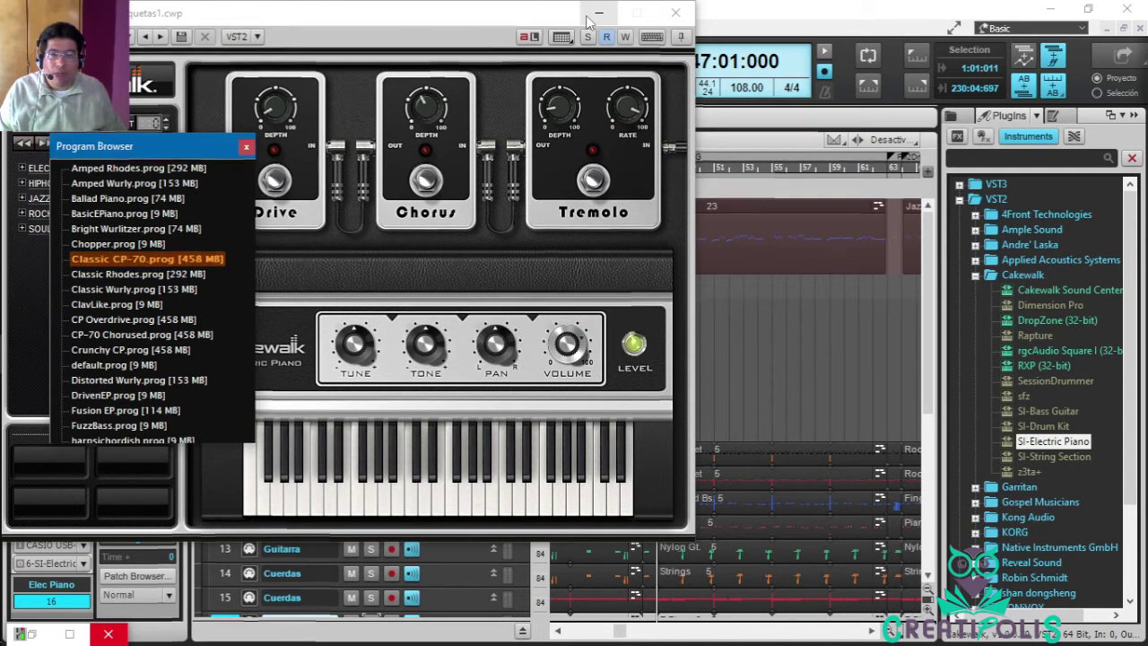
{"action": "left_click", "coordinate": [246, 148]}
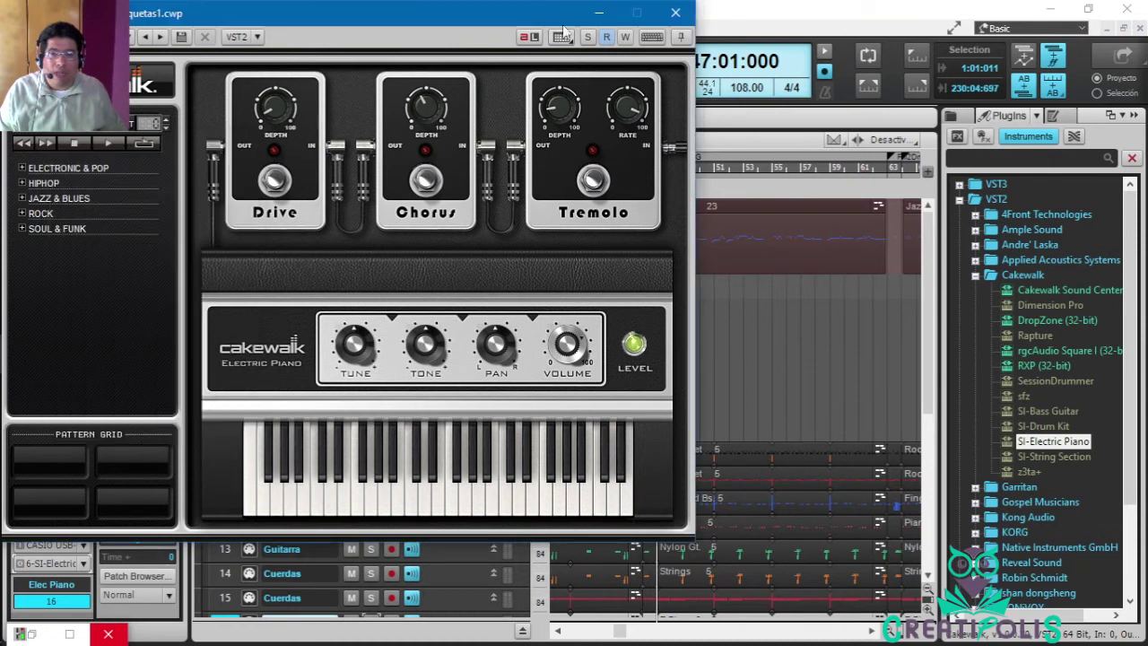
{"action": "left_click", "coordinate": [599, 13]}
Play the full mix from measure 47 several times, viewing the upper and lower tracks while listening, and stop playback.
{"action": "left_click", "coordinate": [553, 60]}
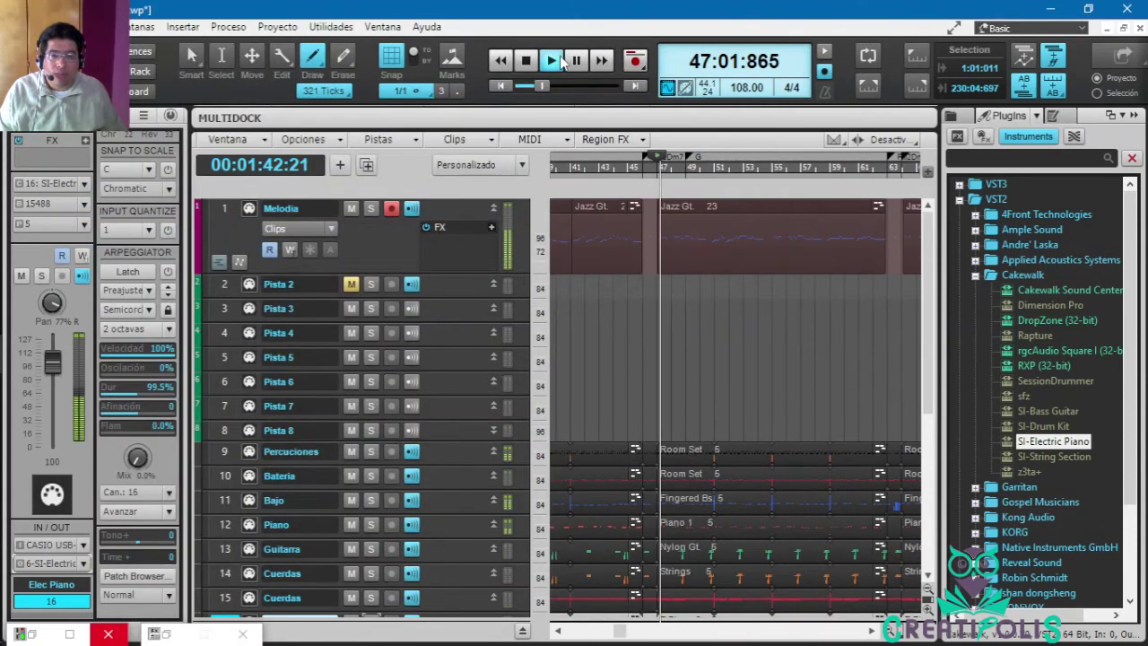
{"action": "left_click_drag", "start_coordinate": [927, 271], "coordinate": [895, 357]}
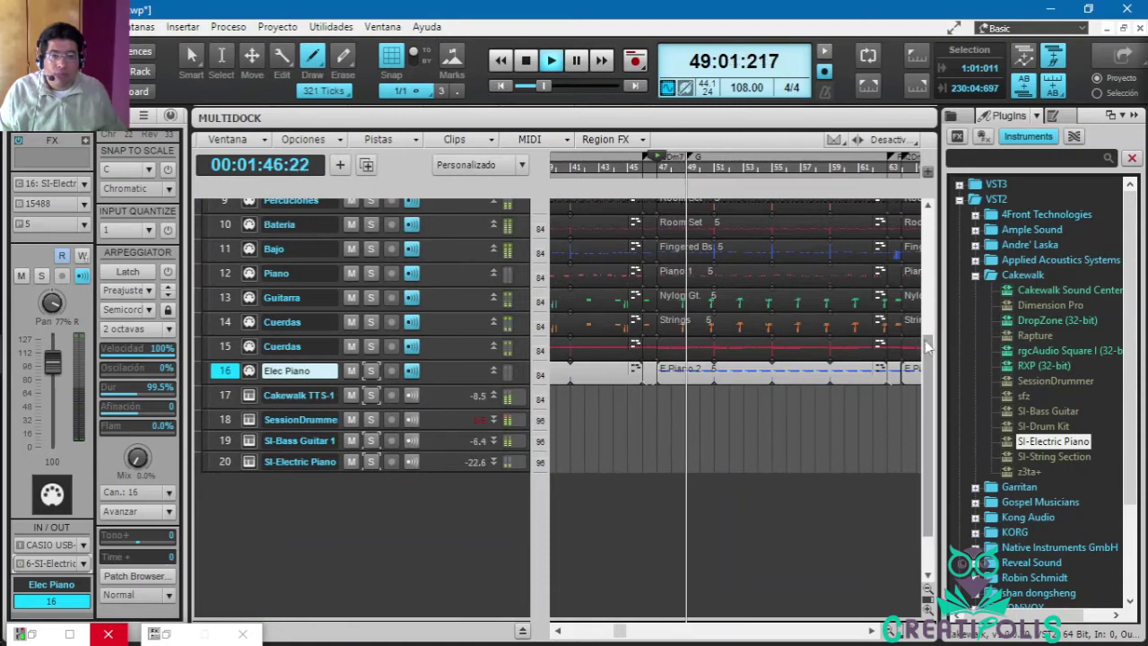
{"action": "left_click_drag", "start_coordinate": [925, 340], "coordinate": [925, 260]}
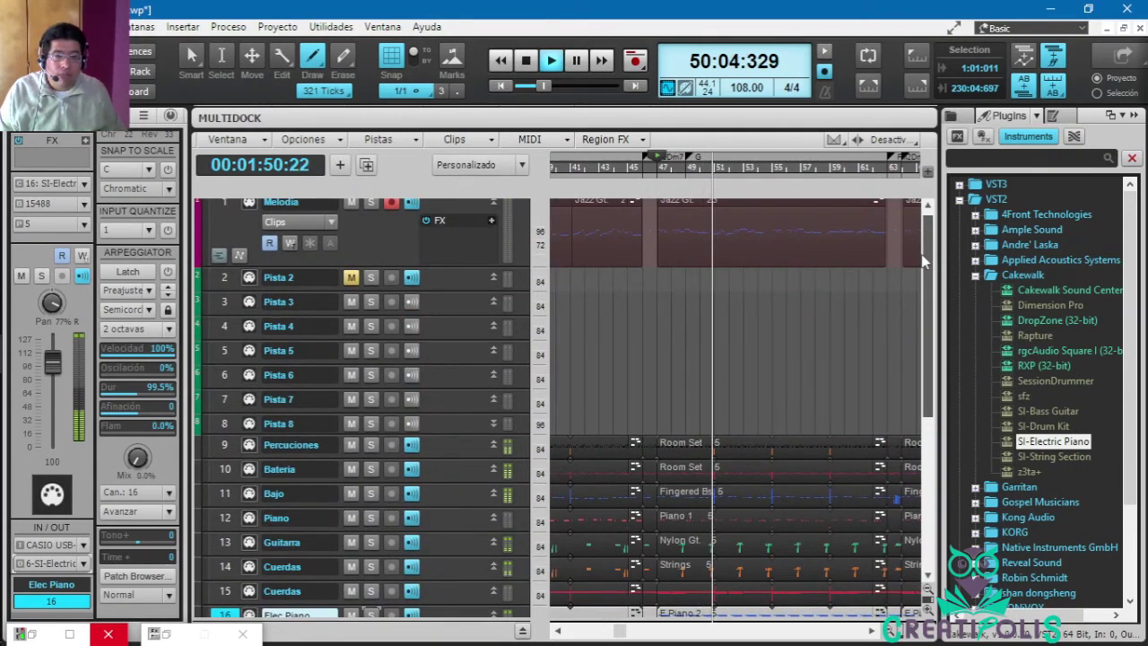
{"action": "left_click", "coordinate": [527, 61]}
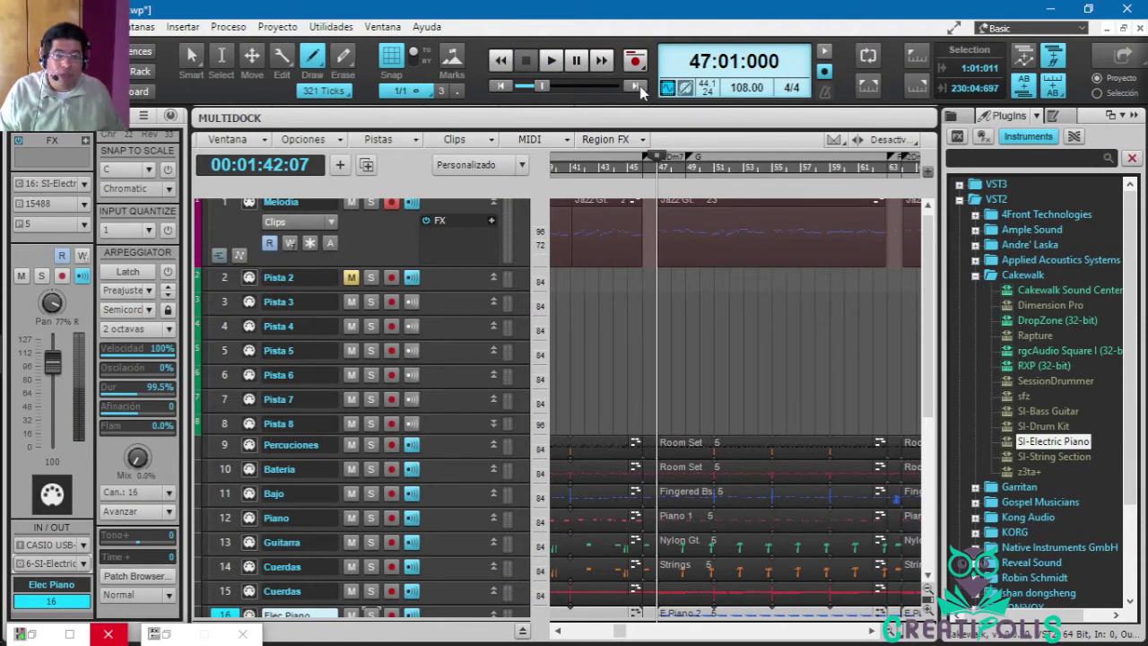
{"action": "left_click", "coordinate": [557, 65]}
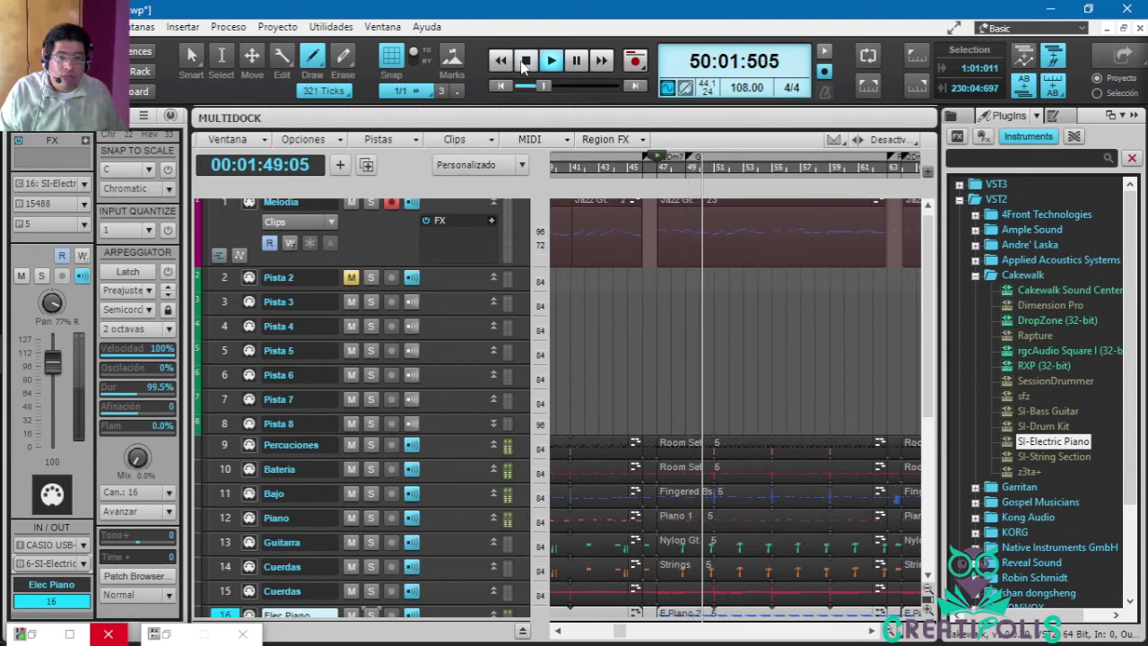
{"action": "left_click", "coordinate": [524, 61]}
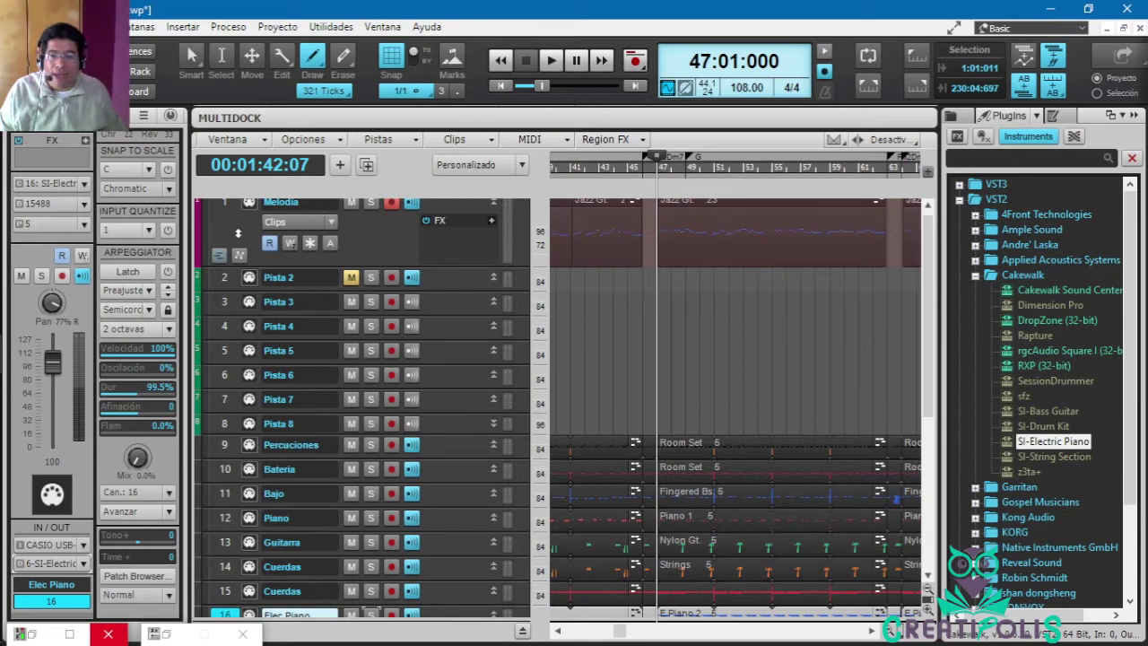
{"action": "scroll", "coordinate": [556, 404], "scroll_direction": "up", "scroll_amount": 1}
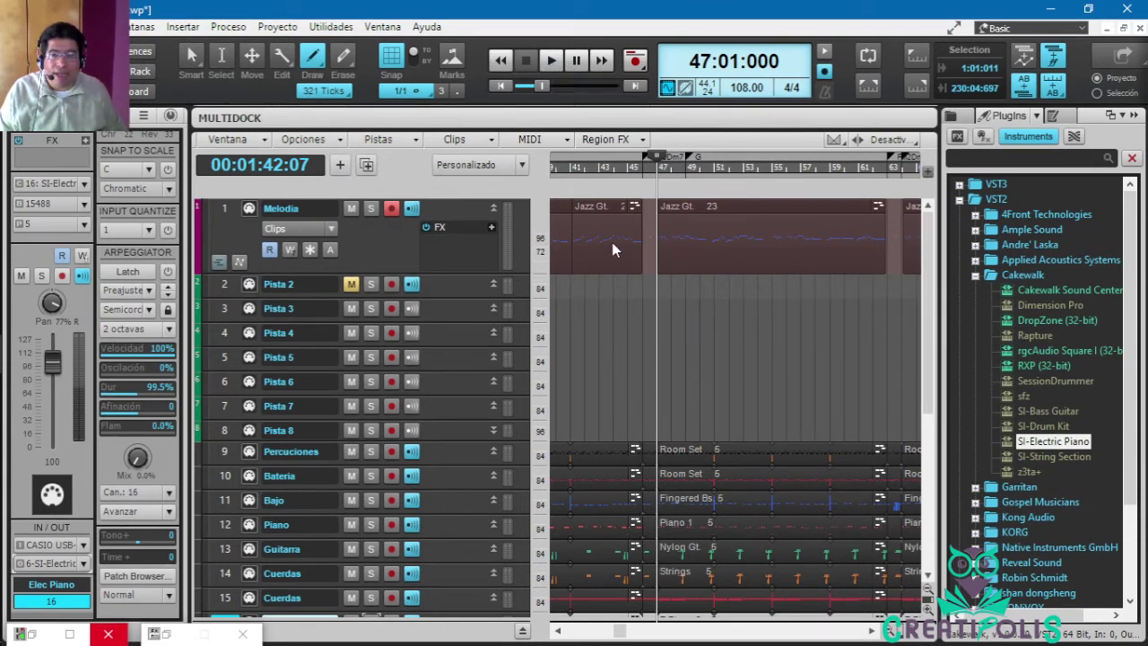
{"action": "left_click", "coordinate": [551, 61]}
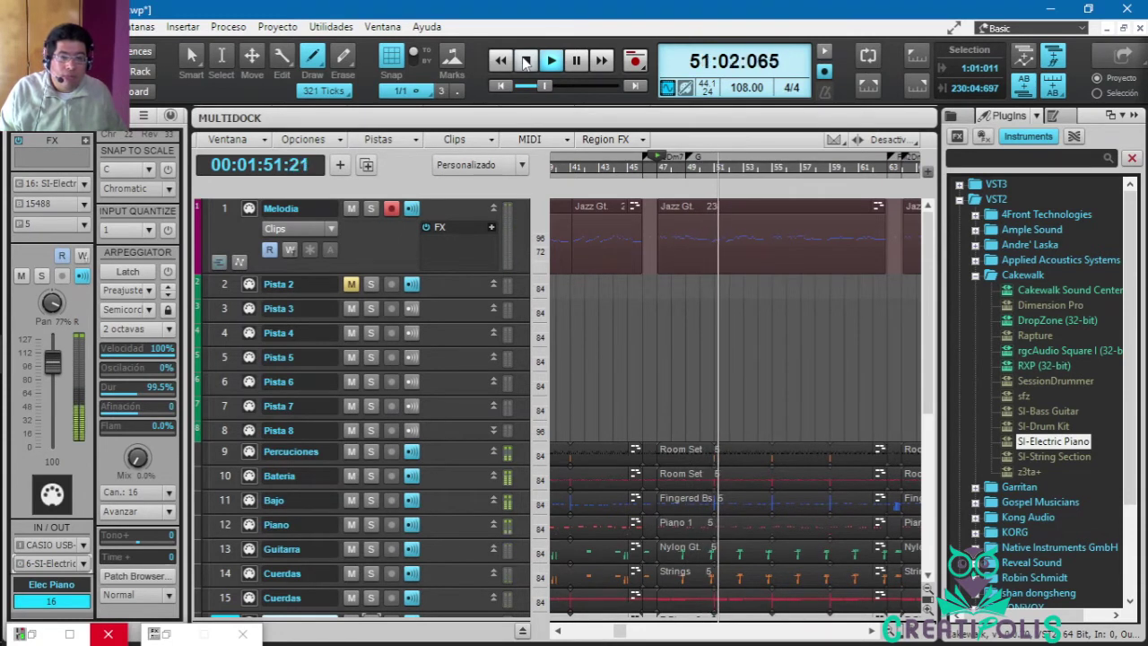
{"action": "left_click", "coordinate": [526, 61]}
Solo the Cuerdas track 15 and listen to its original sound from measure 47.
{"action": "scroll", "coordinate": [508, 516], "scroll_direction": "down", "scroll_amount": 3}
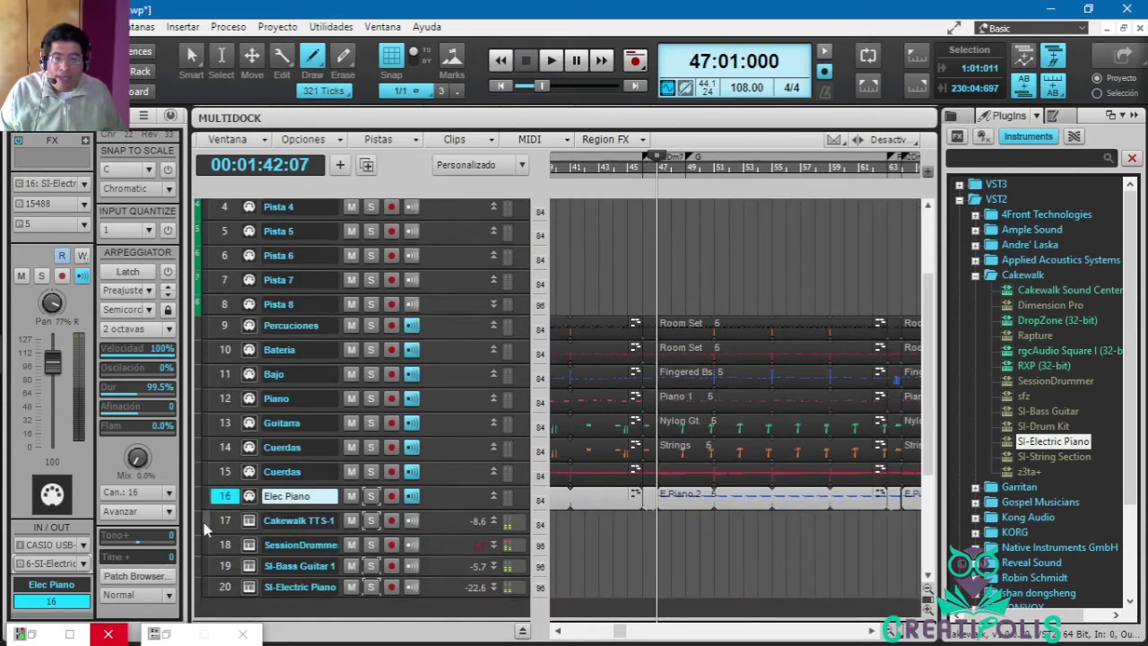
{"action": "left_click", "coordinate": [225, 472]}
{"action": "left_click", "coordinate": [370, 471]}
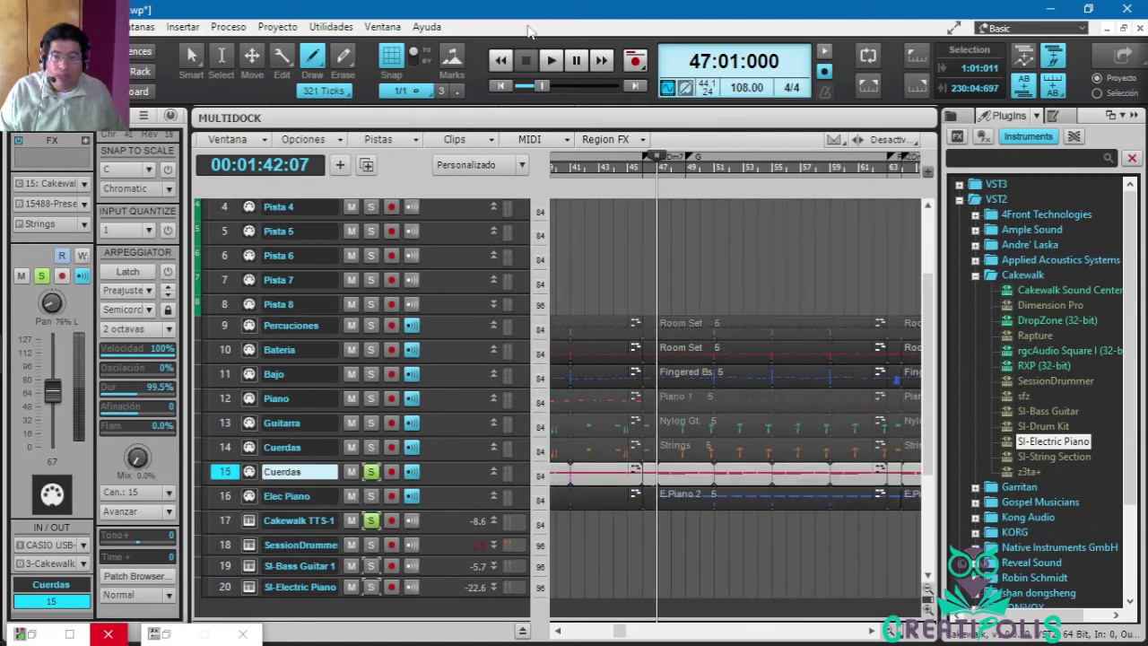
{"action": "left_click", "coordinate": [552, 65]}
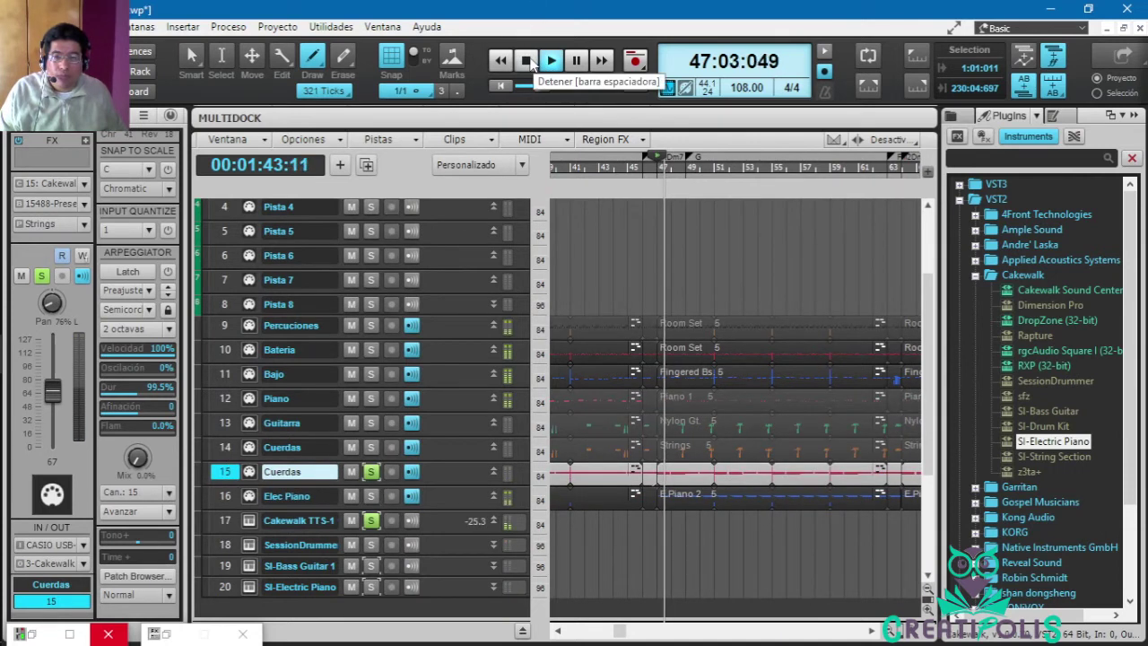
{"action": "left_click", "coordinate": [553, 65]}
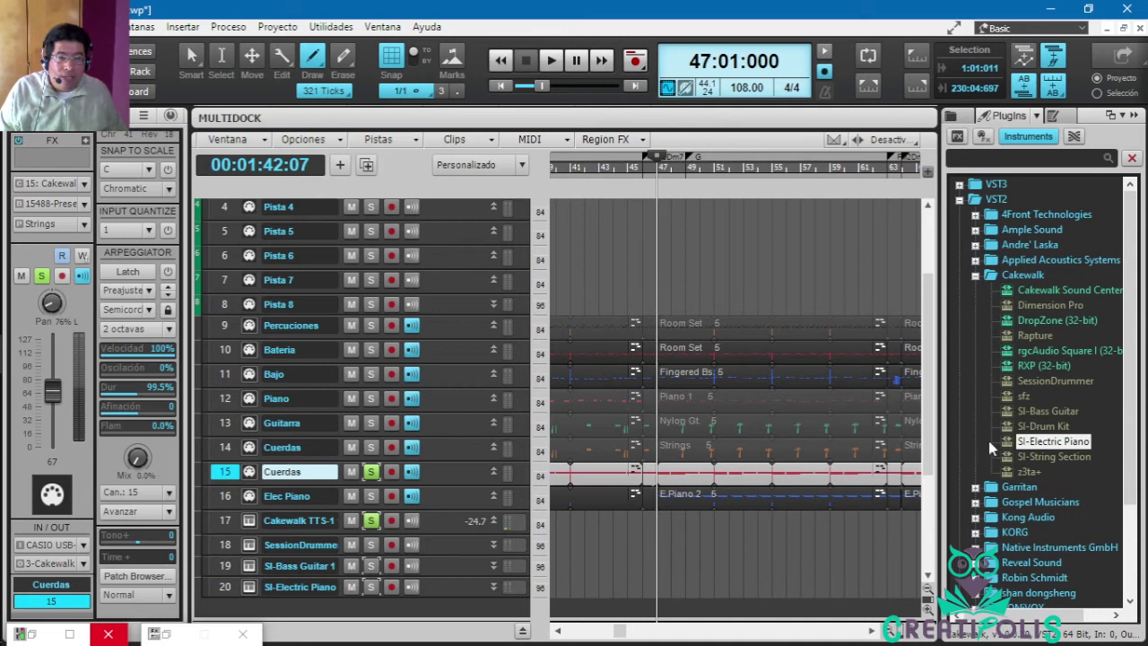
Insert Cakewalk's VST2 SI-String Section as a simple instrument track and bring its whole window into view.
{"action": "double_click", "coordinate": [1014, 457]}
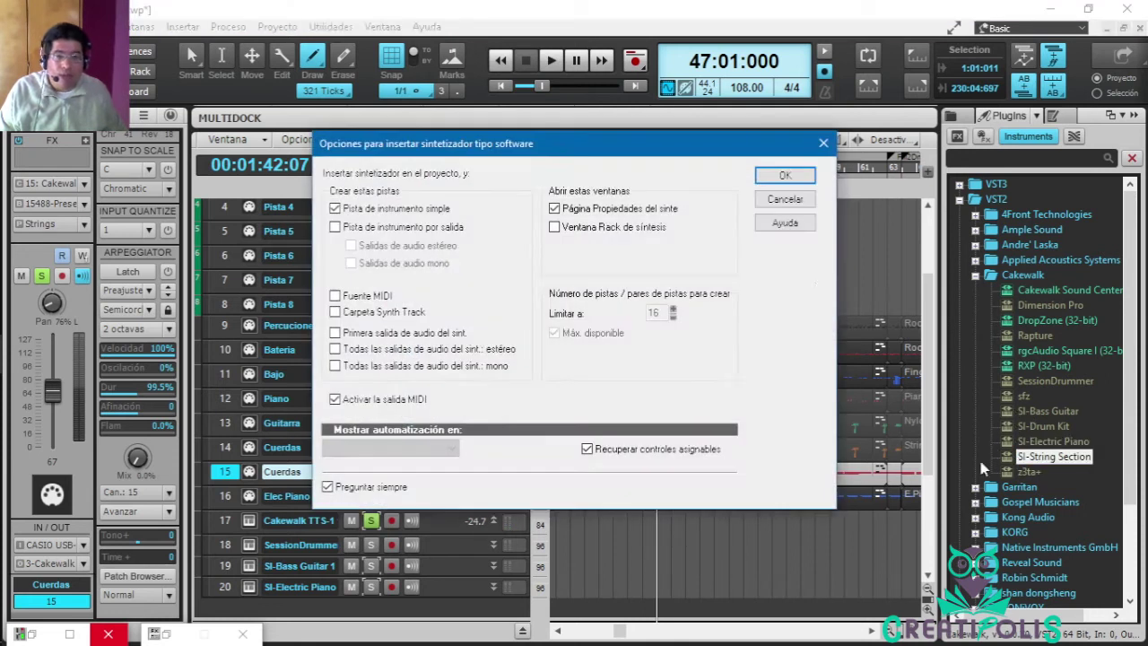
{"action": "left_click", "coordinate": [785, 175]}
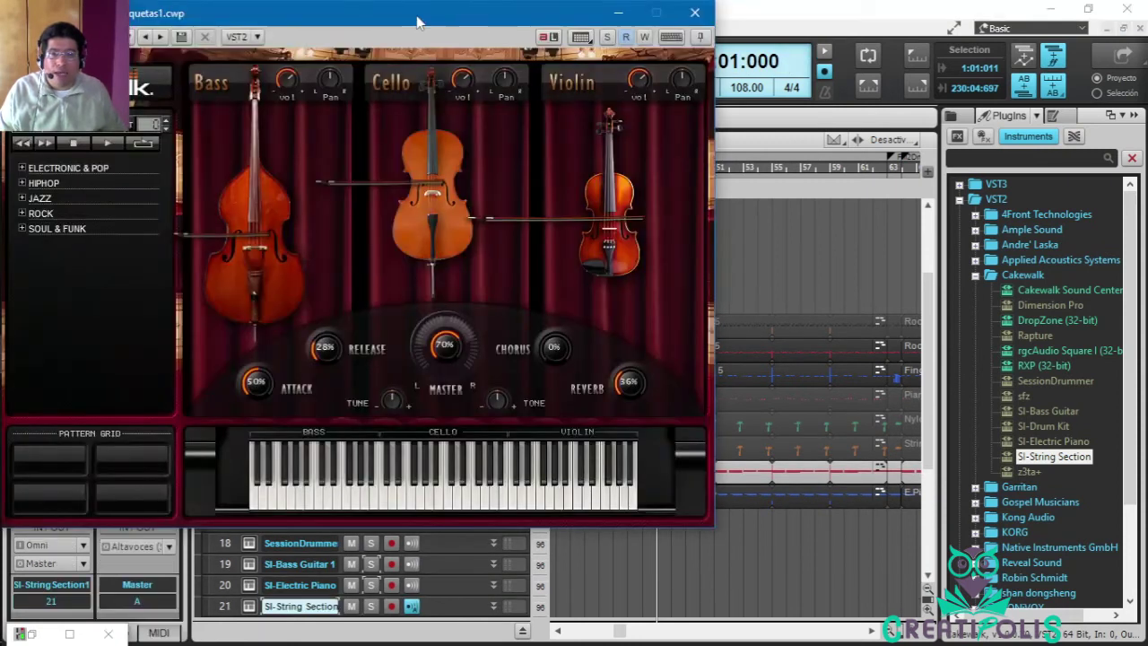
{"action": "left_click_drag", "start_coordinate": [418, 21], "coordinate": [487, 45]}
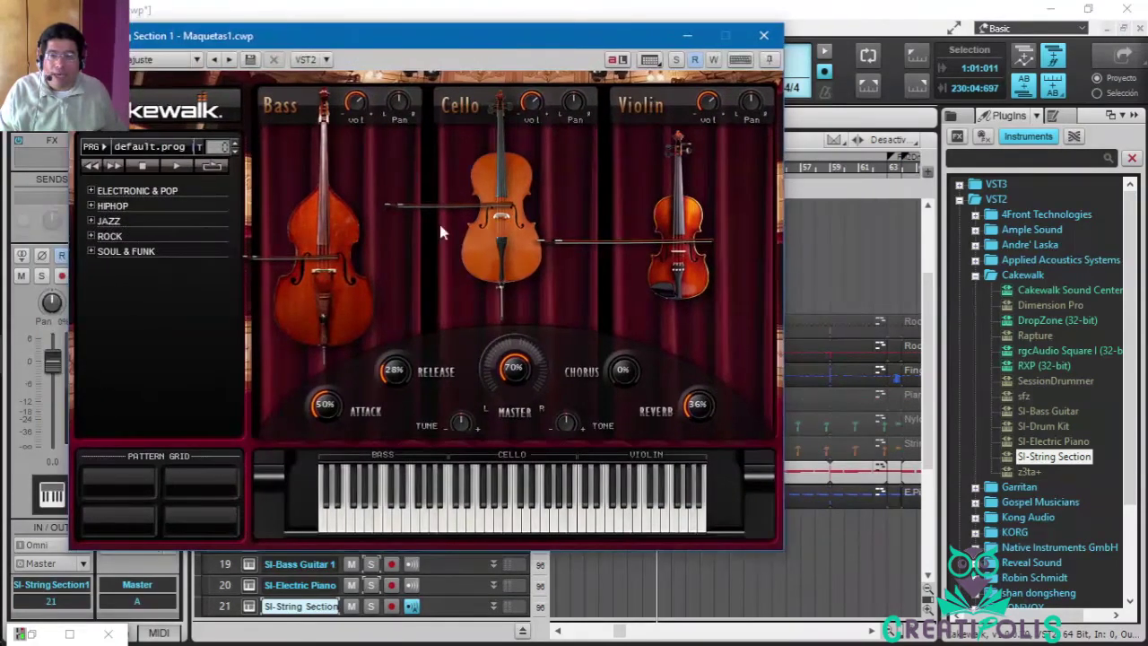
Browse the SI-String Section programs, load Chamber, and close the instrument window.
{"action": "left_click", "coordinate": [157, 148]}
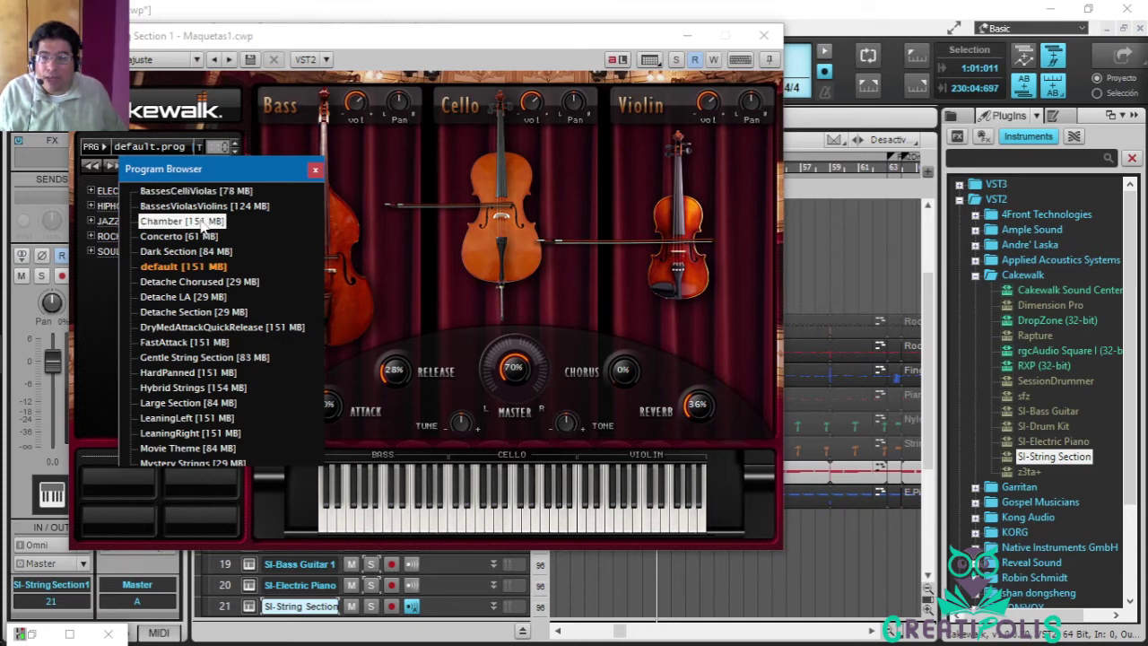
{"action": "scroll", "coordinate": [295, 303], "scroll_direction": "down", "scroll_amount": 6}
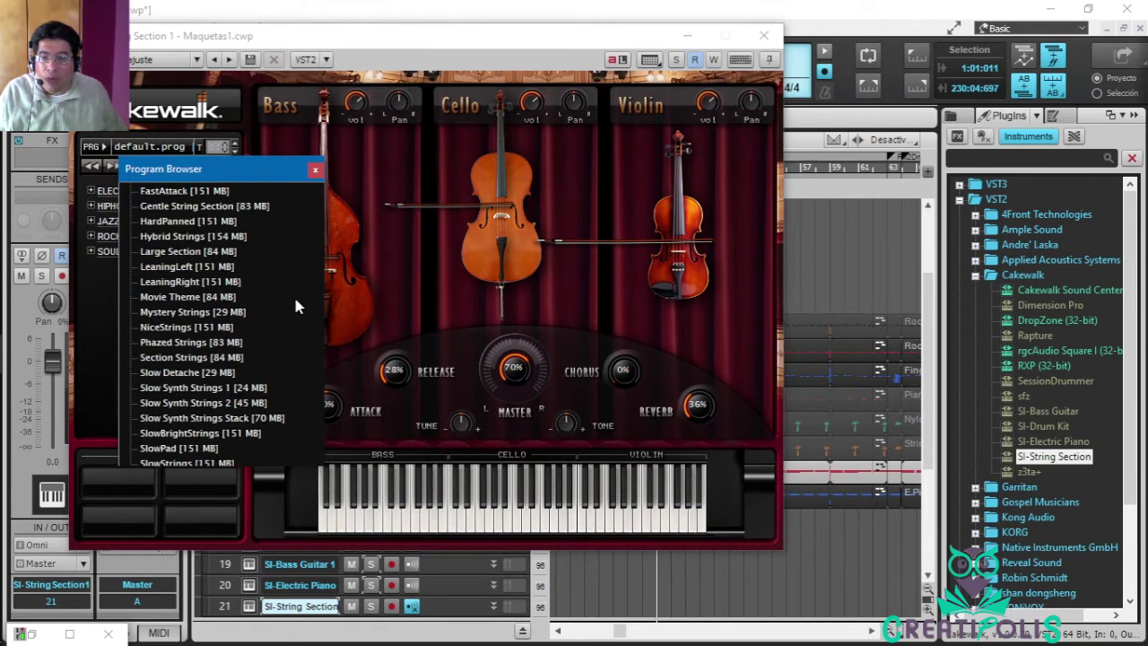
{"action": "scroll", "coordinate": [295, 303], "scroll_direction": "up", "scroll_amount": 6}
{"action": "left_click", "coordinate": [188, 228]}
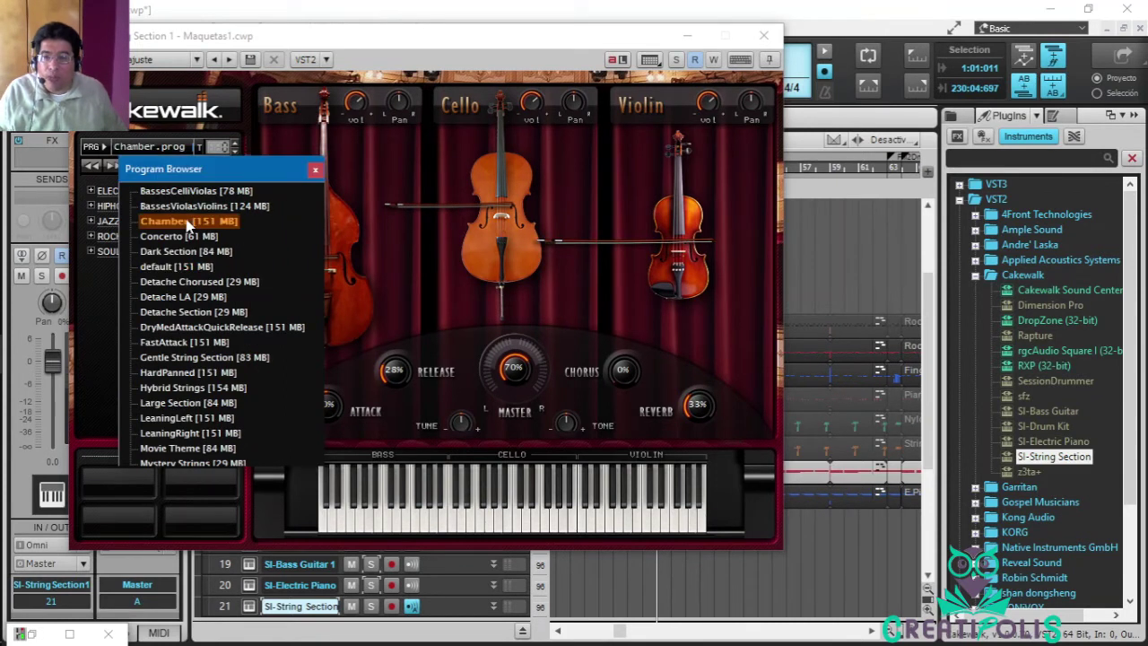
{"action": "left_click", "coordinate": [316, 170]}
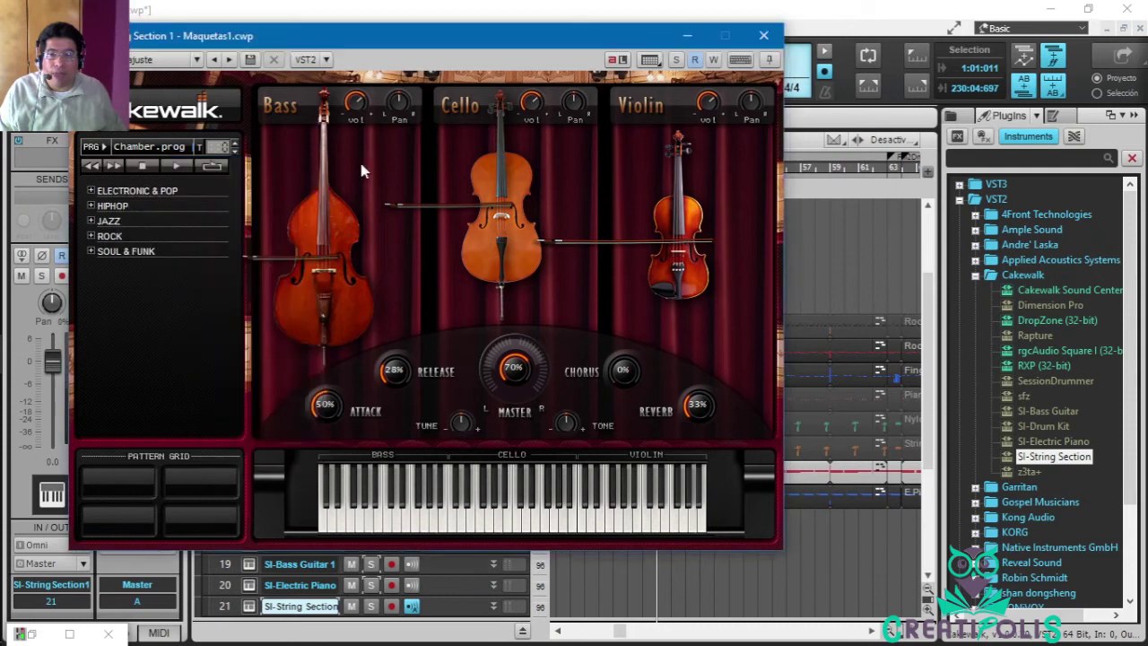
{"action": "left_click", "coordinate": [763, 36]}
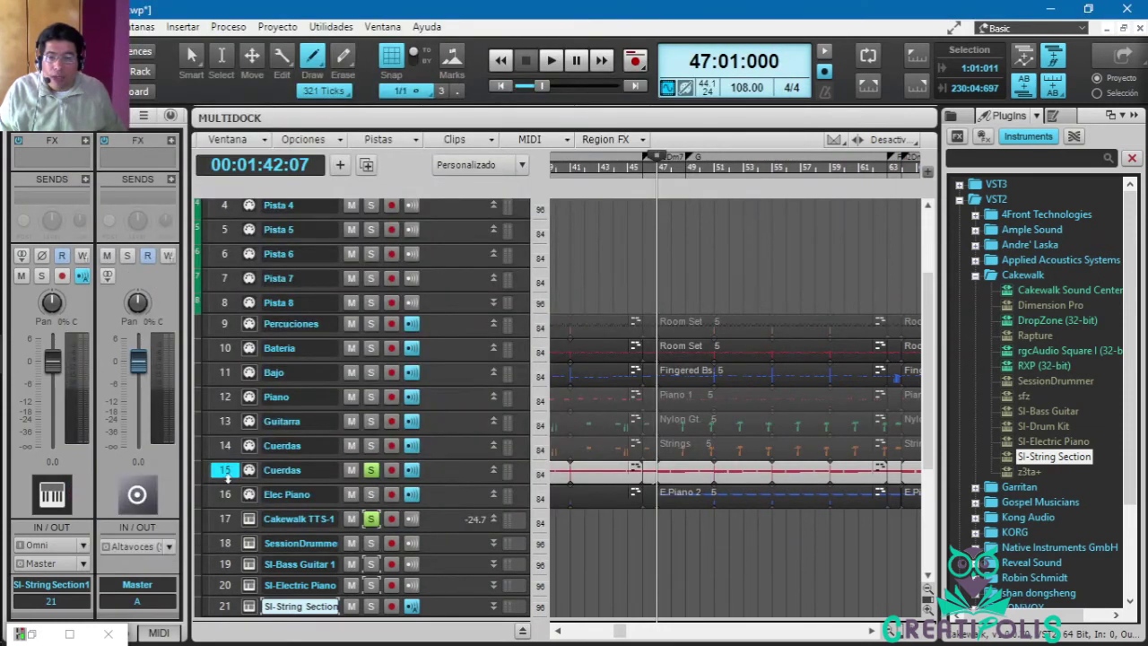
Clear the solos on Cuerdas track 15 and Cakewalk TTS-1, and route track 15's MIDI output to SI-String Section.
{"action": "left_click", "coordinate": [232, 483]}
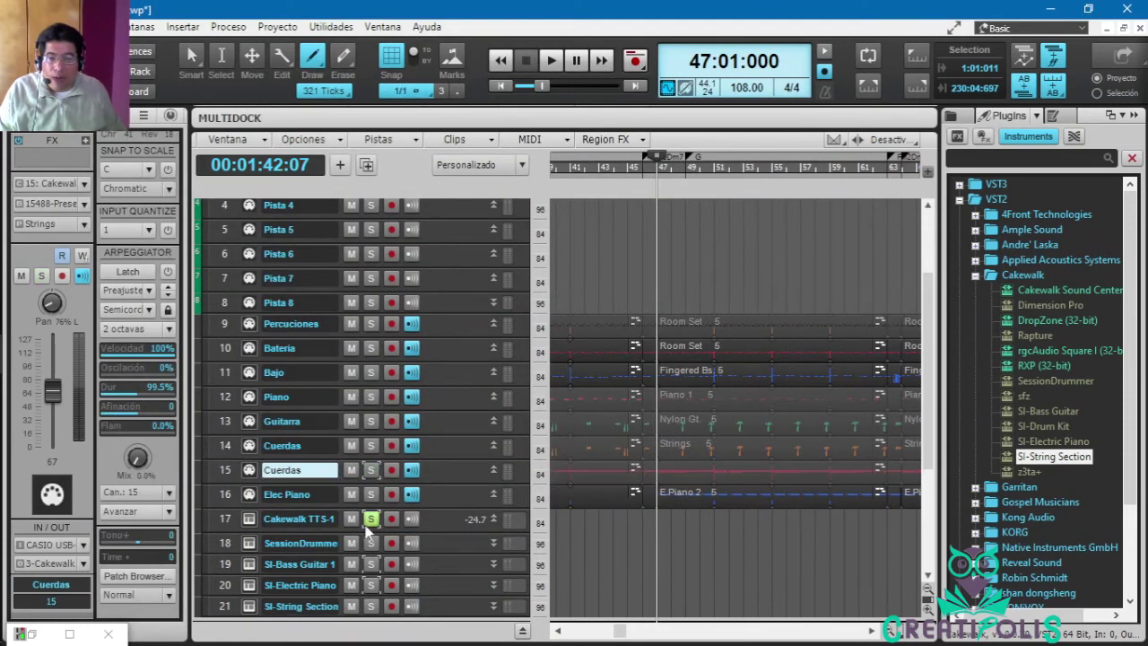
{"action": "left_click", "coordinate": [227, 474]}
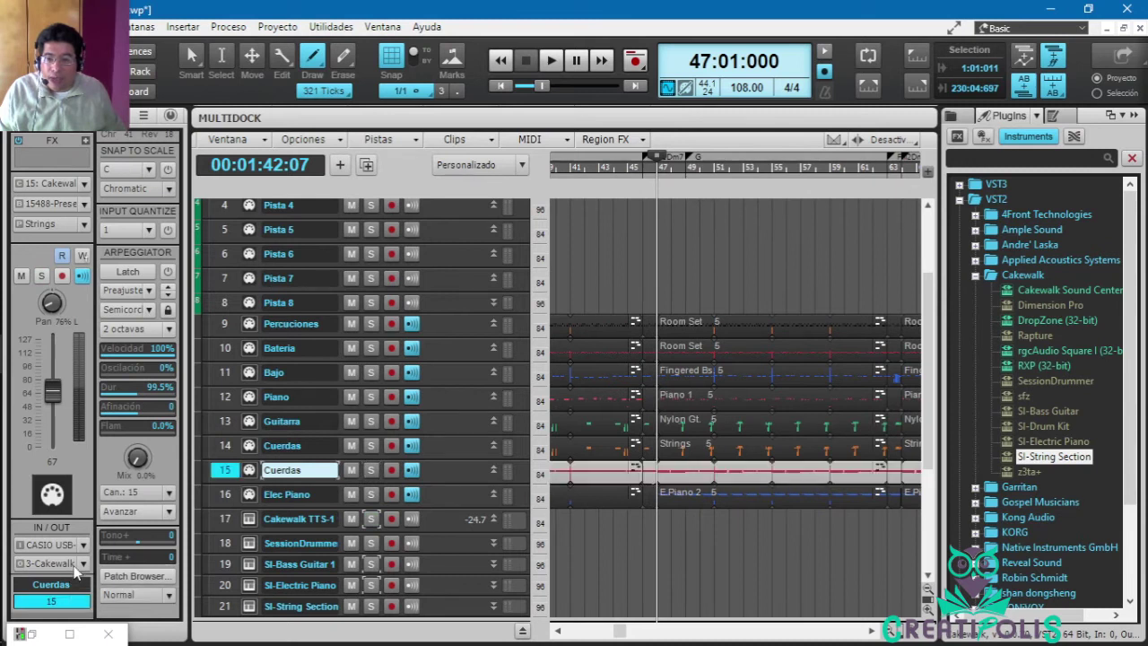
{"action": "left_click", "coordinate": [76, 572]}
{"action": "left_click", "coordinate": [393, 484]}
Solo Cuerdas track 15, listen to it from measure 47, and remove the solos from it and SI-String Section.
{"action": "left_click", "coordinate": [371, 469]}
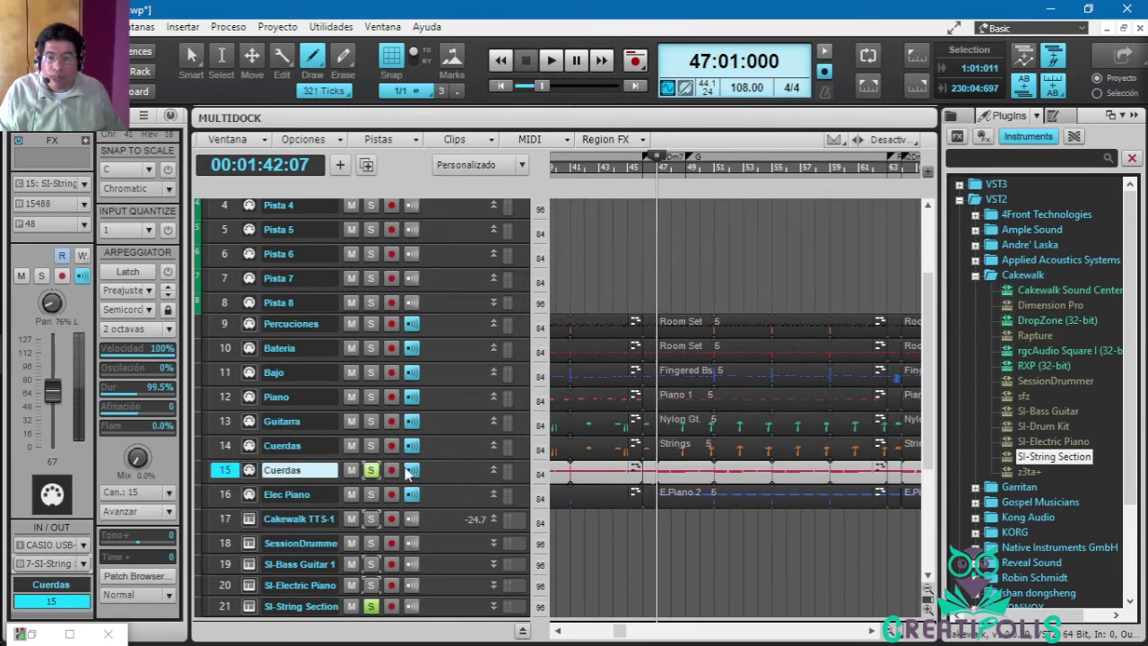
{"action": "left_click", "coordinate": [554, 63]}
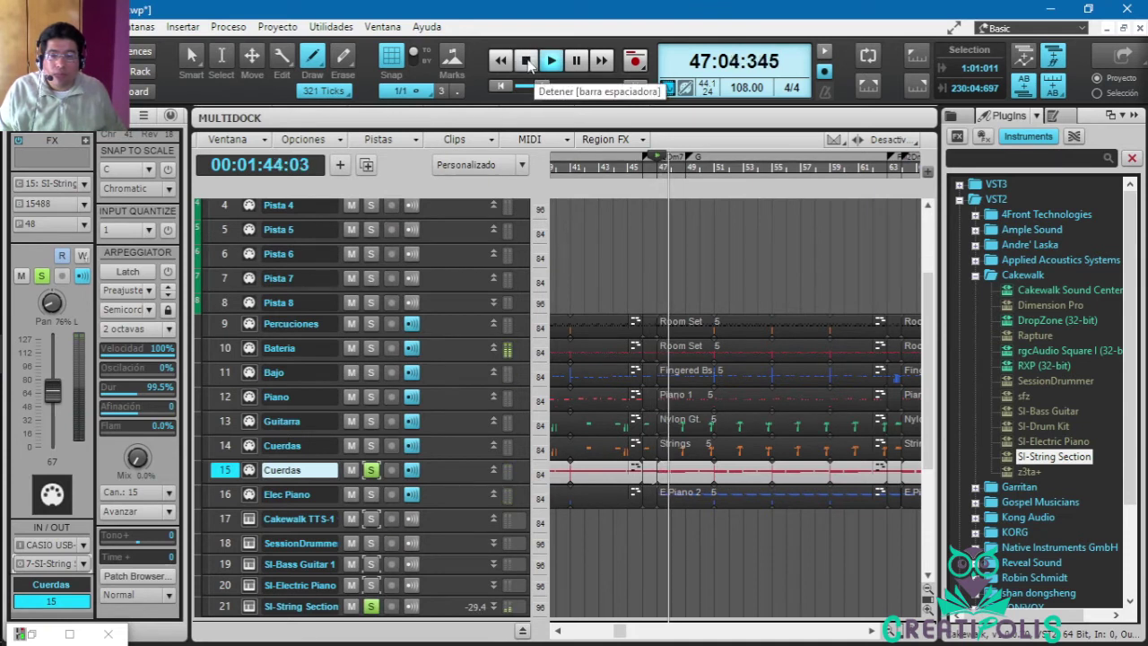
{"action": "left_click", "coordinate": [527, 61]}
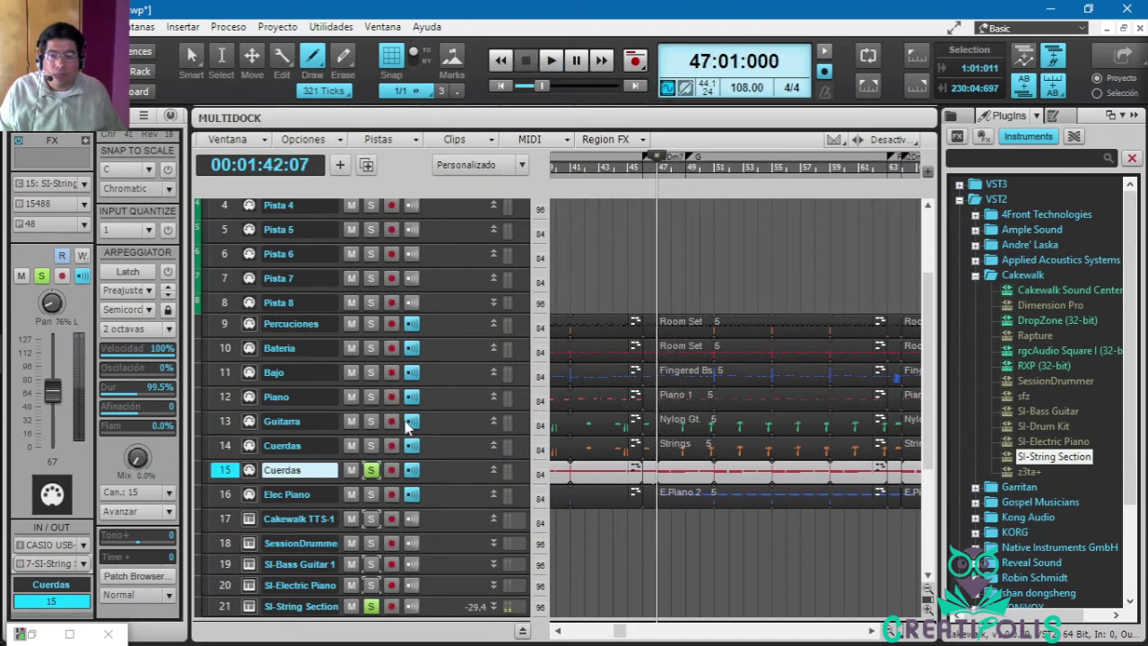
{"action": "left_click", "coordinate": [371, 470]}
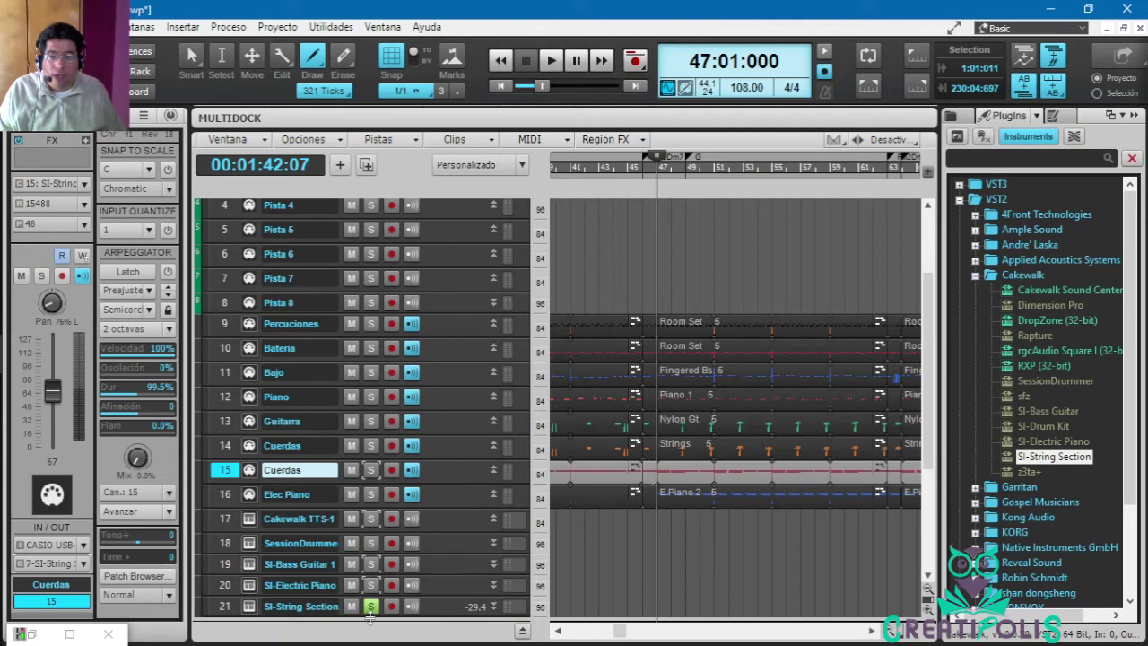
{"action": "left_click", "coordinate": [371, 606]}
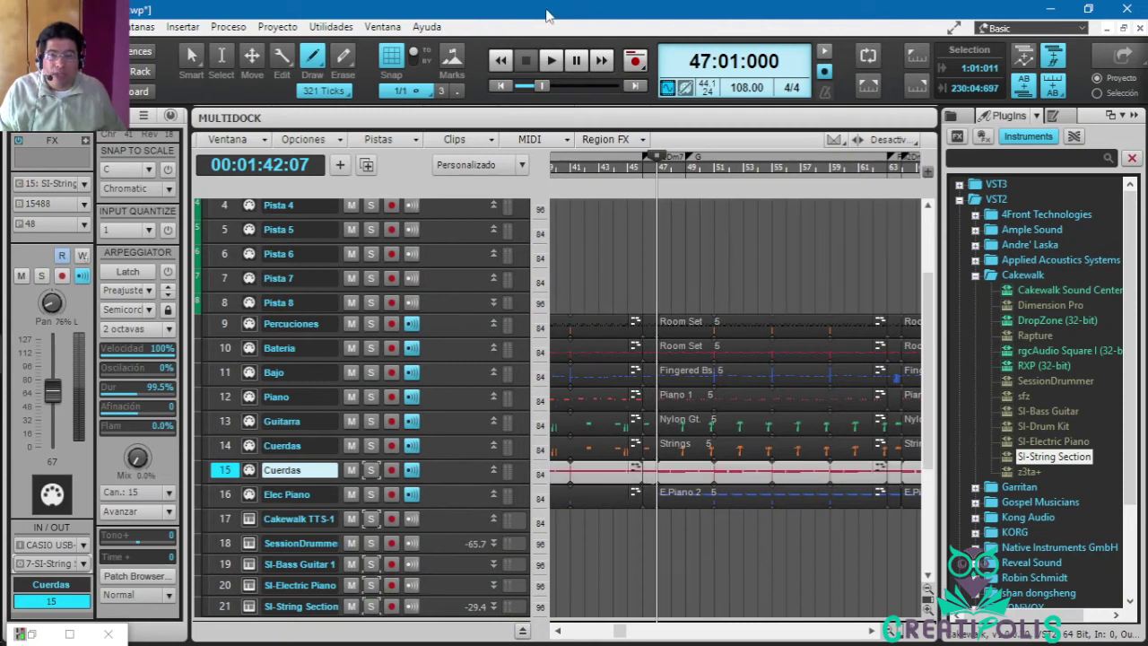
Play the full mix from measure 47 and raise the volume of Cuerdas track 15 to 88.
{"action": "left_click", "coordinate": [549, 60]}
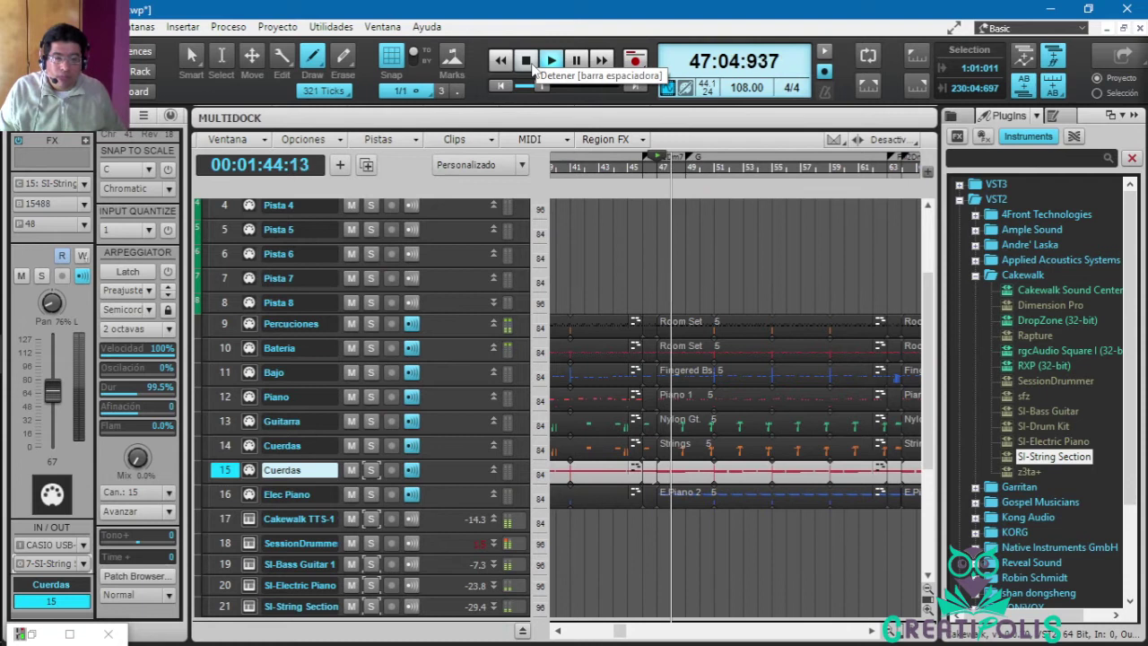
{"action": "left_click", "coordinate": [226, 472]}
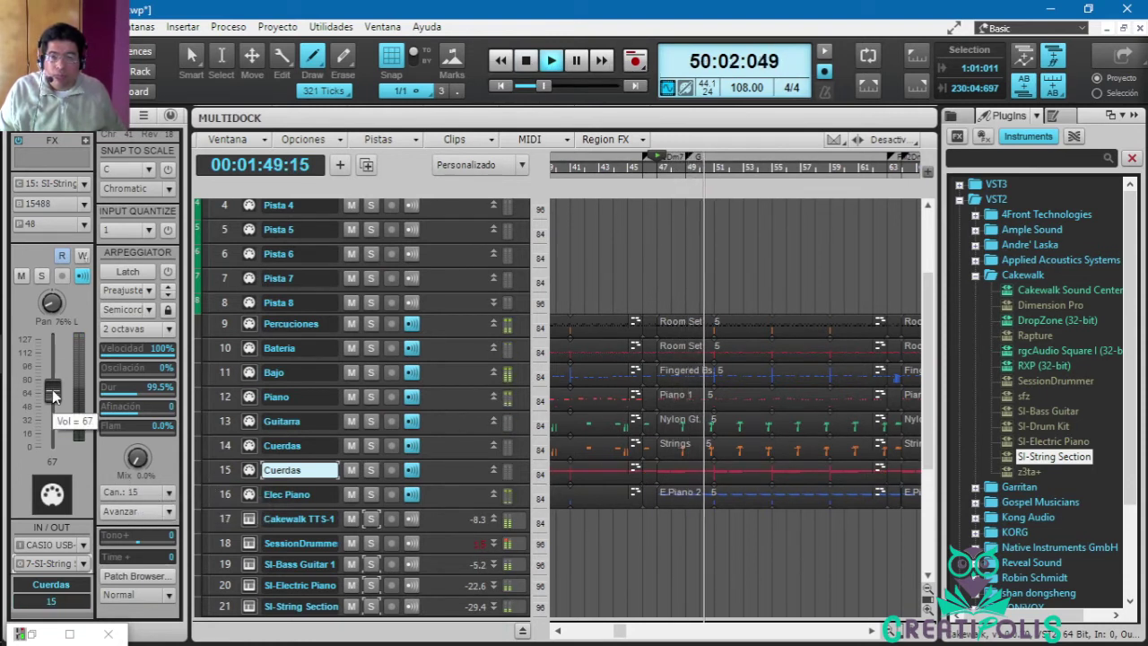
{"action": "left_click", "coordinate": [224, 469]}
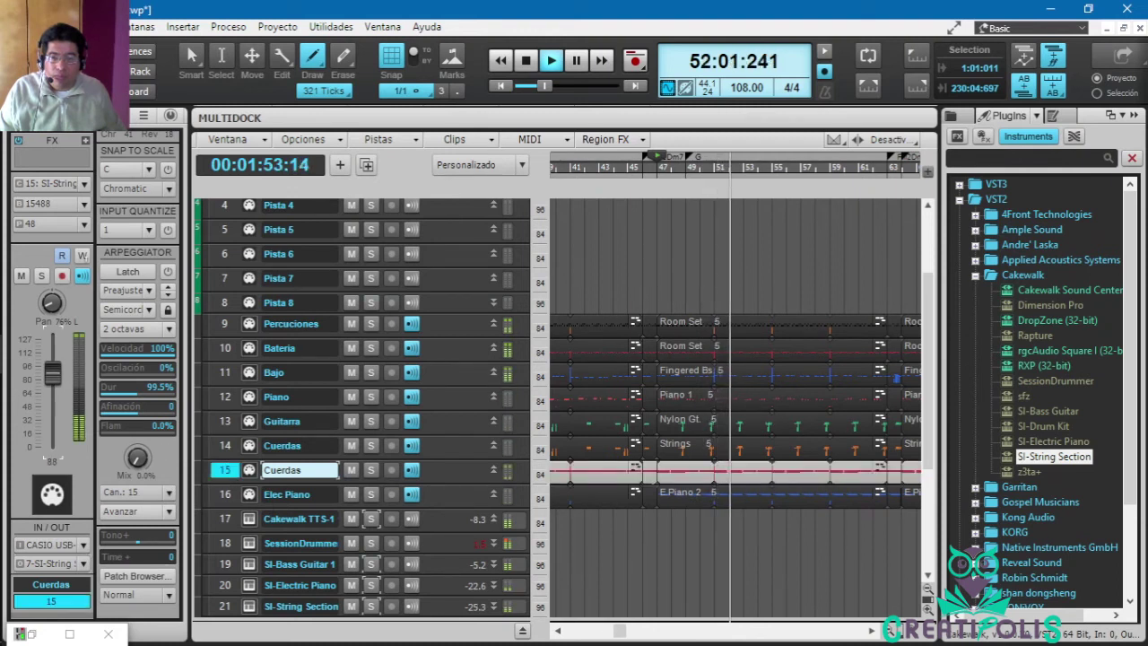
{"action": "left_click_drag", "start_coordinate": [53, 394], "coordinate": [57, 378]}
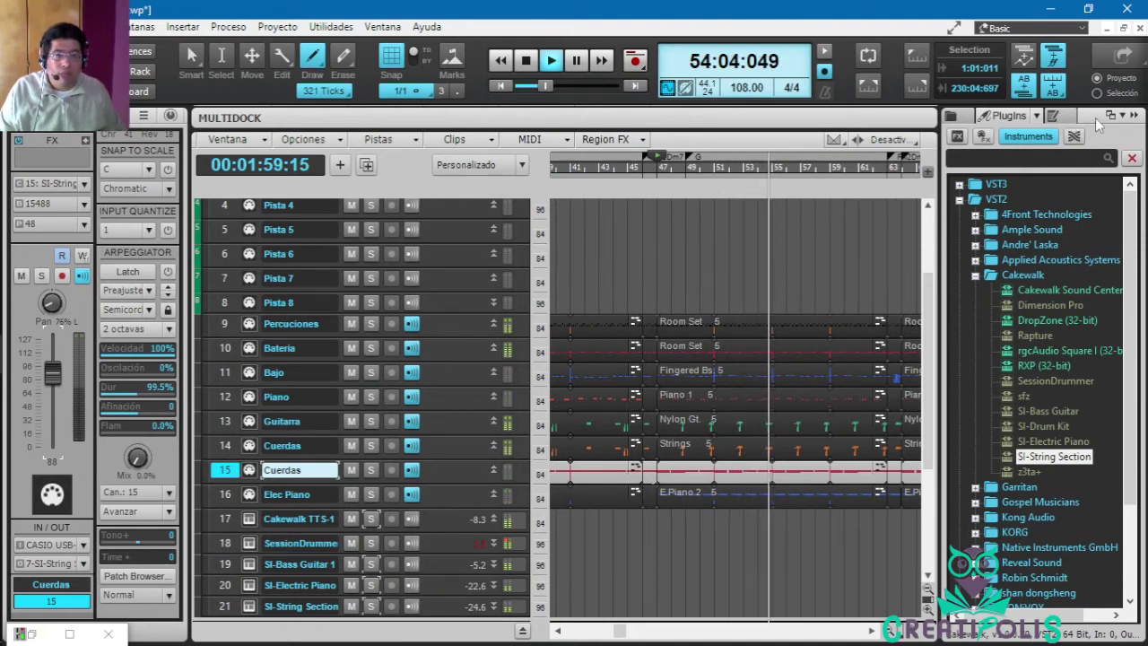
Collapse the plug-in browser and stop the mix playback.
{"action": "left_click", "coordinate": [1134, 116]}
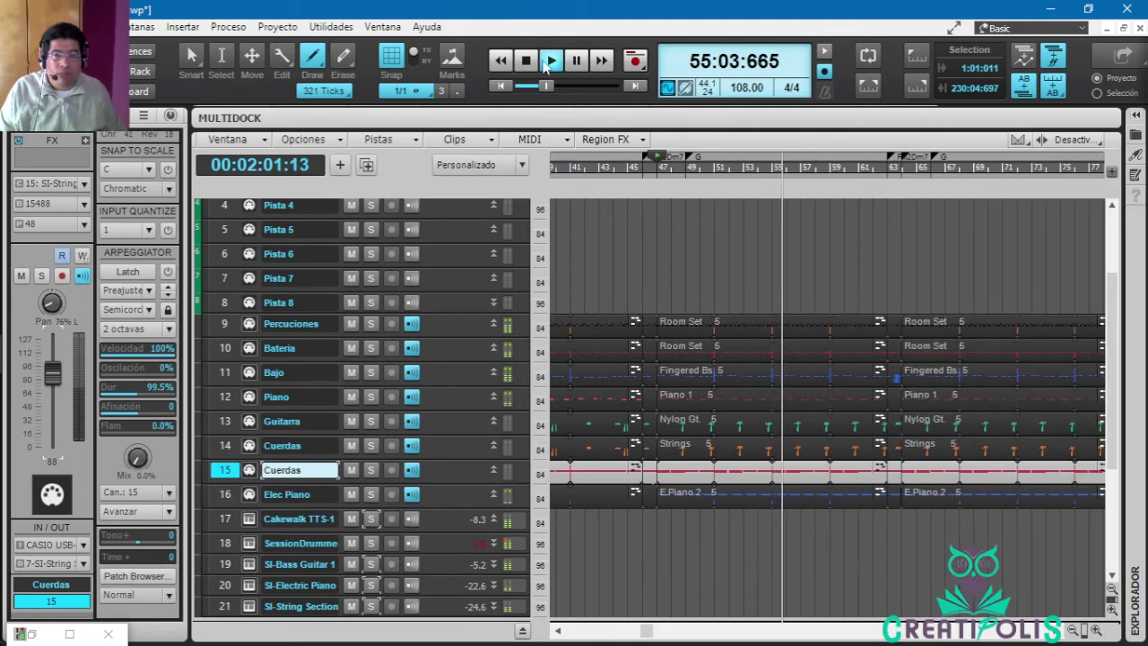
{"action": "key", "text": "space"}
{"action": "scroll", "coordinate": [1121, 339], "scroll_direction": "up", "scroll_amount": 3}
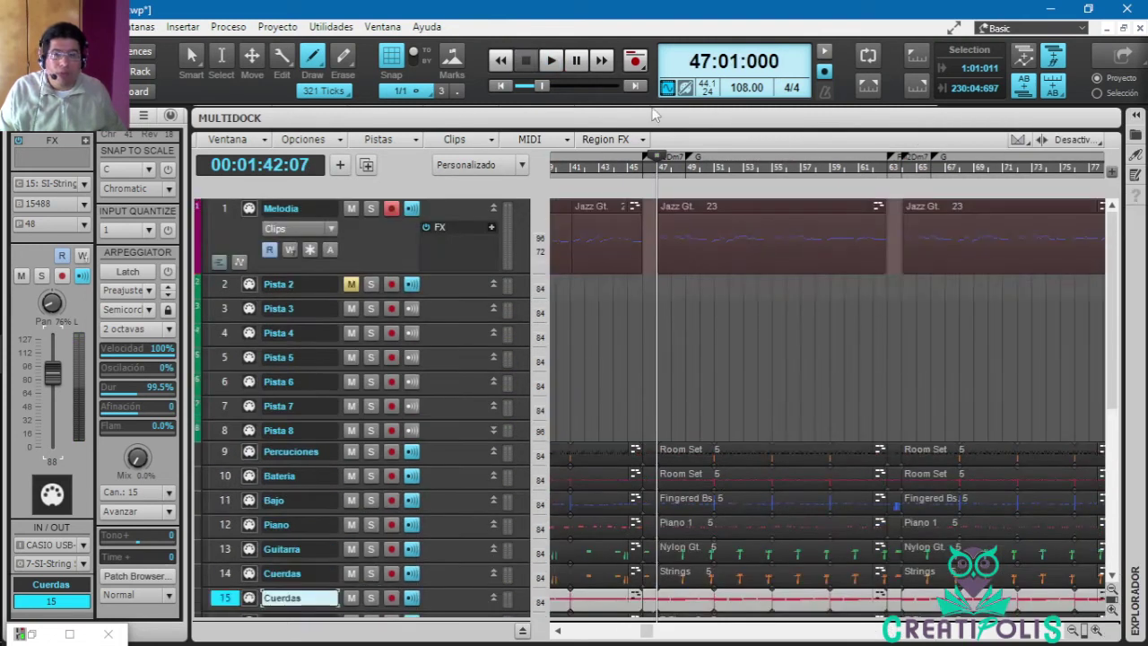
Insert the Native Instruments Kontakt 5 VST2 as a new software synthesizer in the project.
{"action": "left_click", "coordinate": [179, 27]}
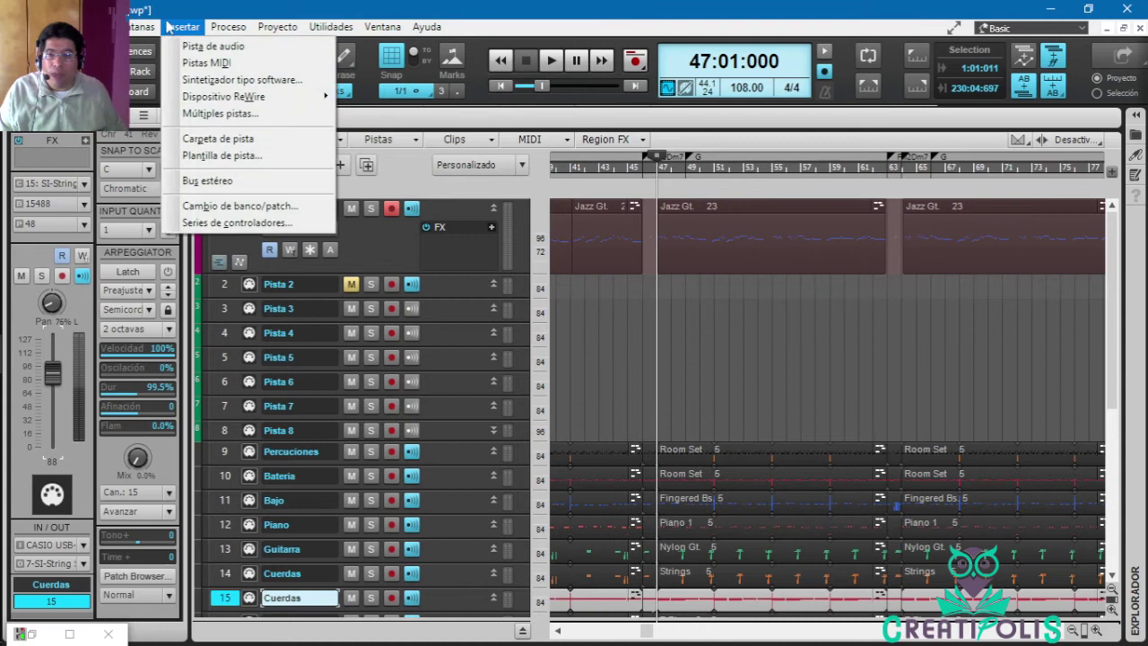
{"action": "left_click", "coordinate": [242, 80]}
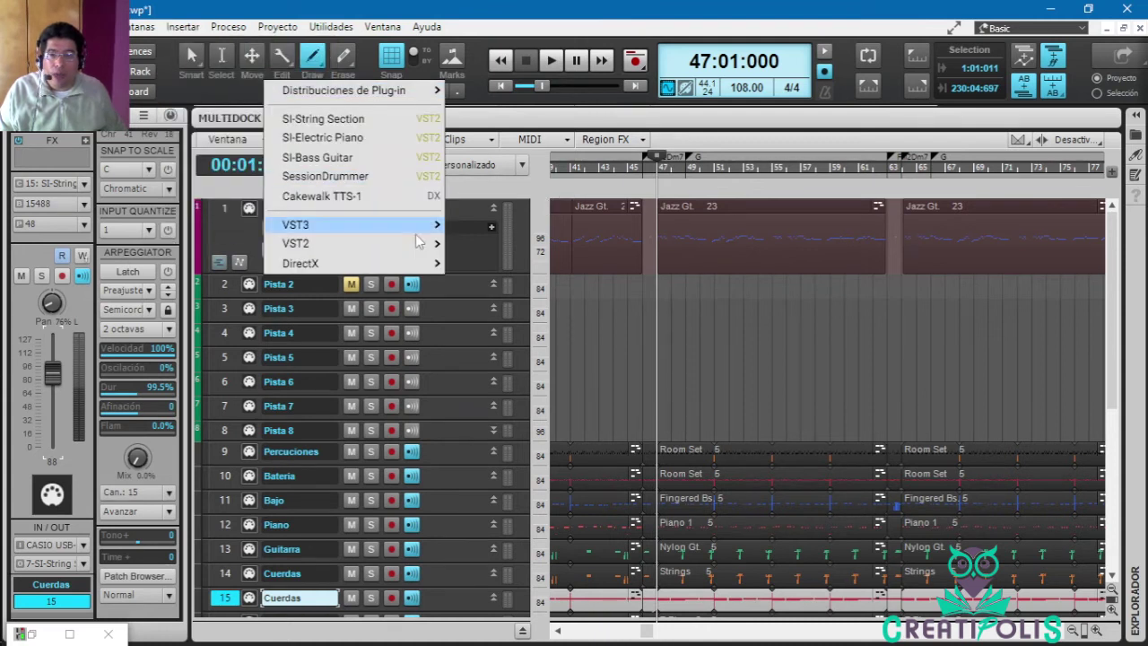
{"action": "mouse_move", "coordinate": [416, 234]}
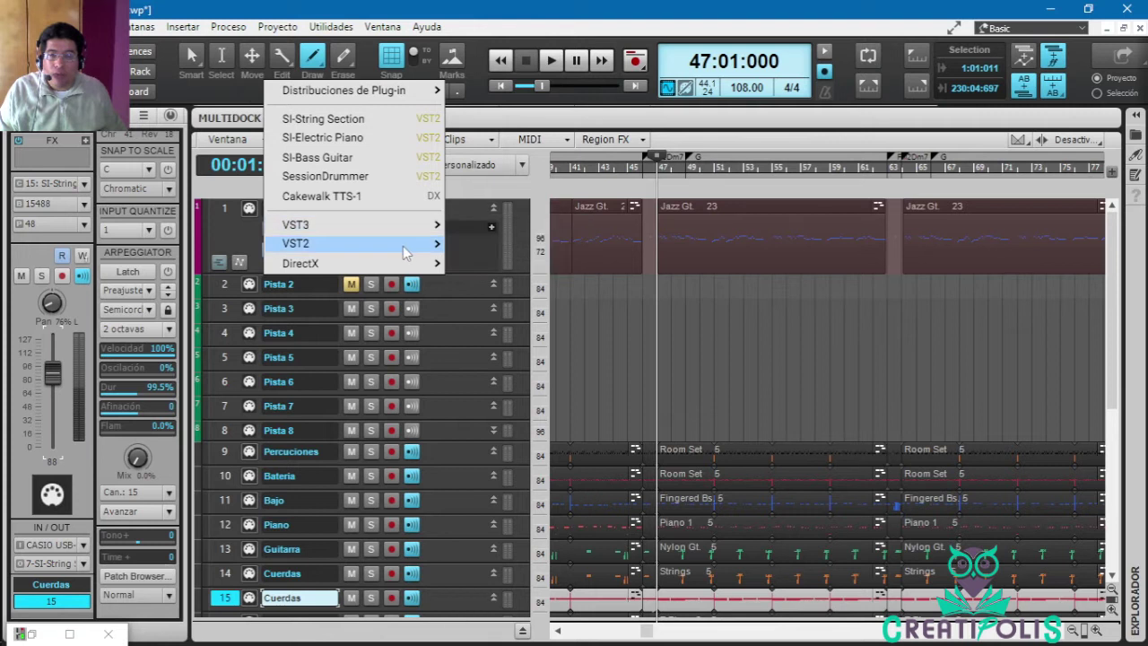
{"action": "mouse_move", "coordinate": [614, 329]}
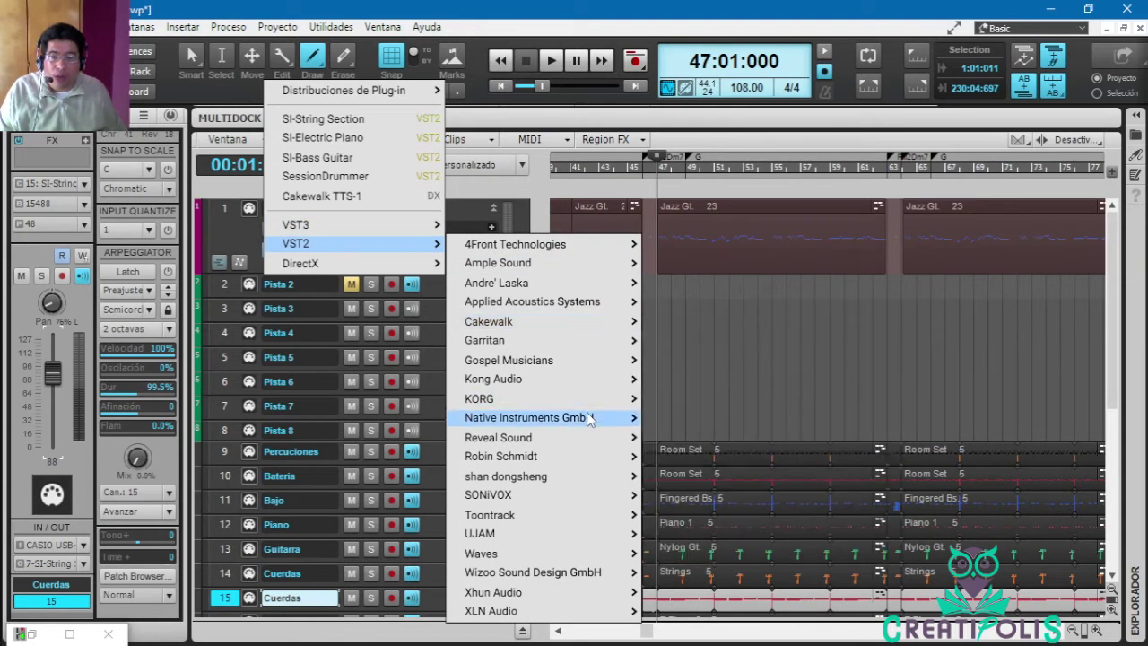
{"action": "mouse_move", "coordinate": [590, 419]}
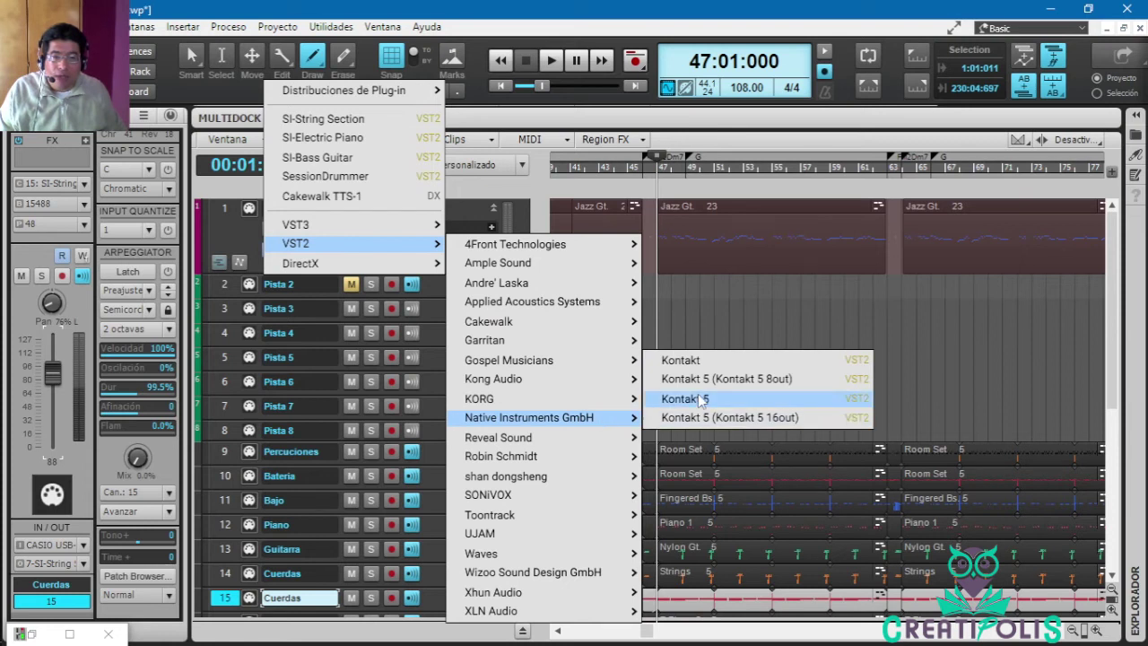
{"action": "left_click", "coordinate": [757, 392]}
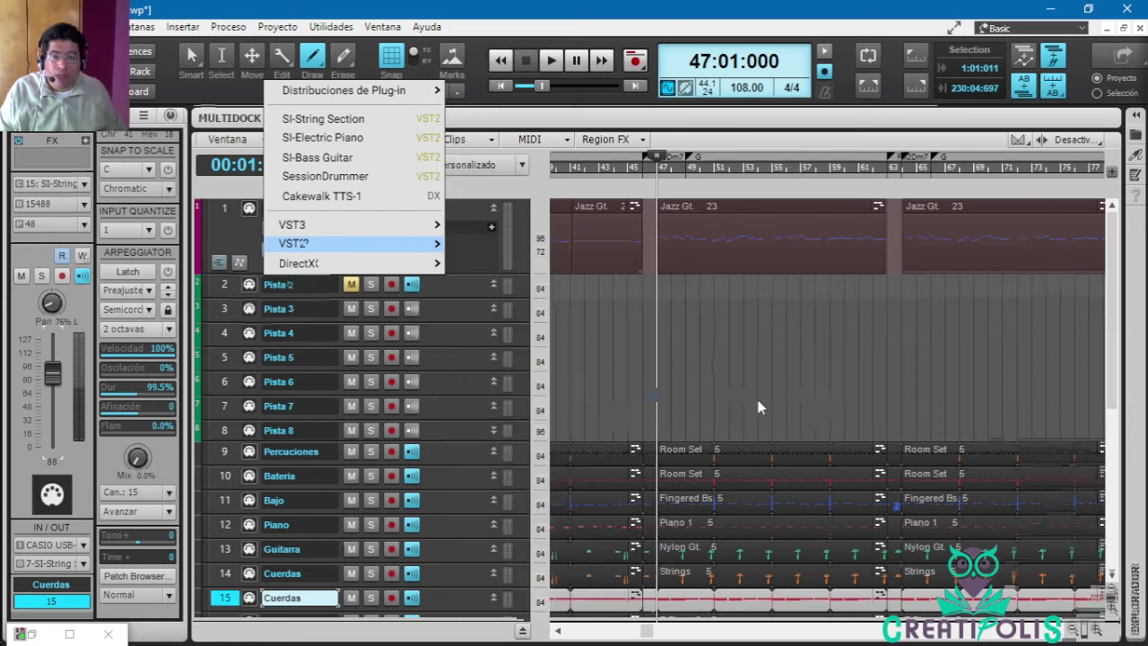
{"action": "left_click", "coordinate": [785, 175]}
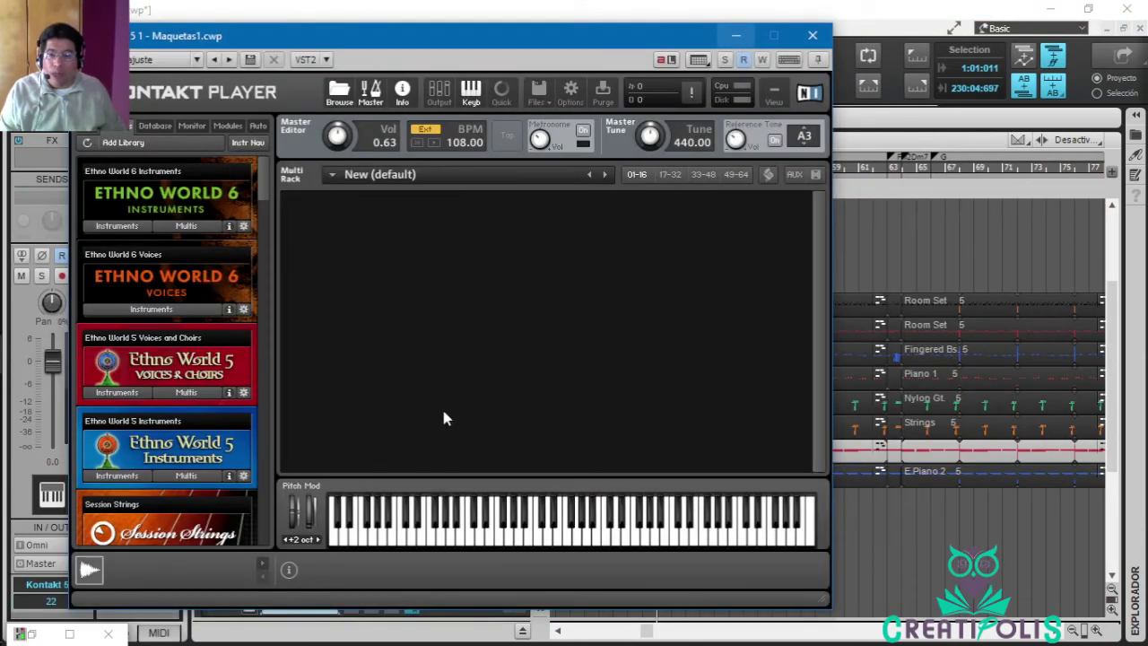
Load Evolution Jazz Archtop.nki from the Kontakt libraries into the rack and minimize the instrument window.
{"action": "left_click_drag", "start_coordinate": [264, 185], "coordinate": [259, 452]}
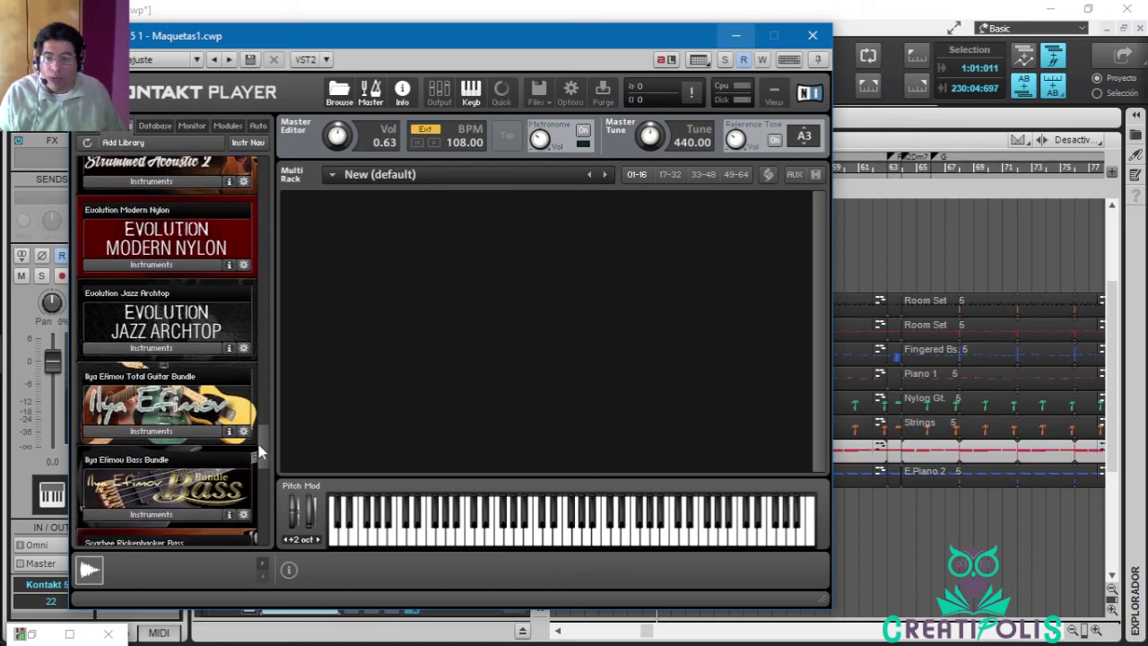
{"action": "left_click", "coordinate": [151, 348]}
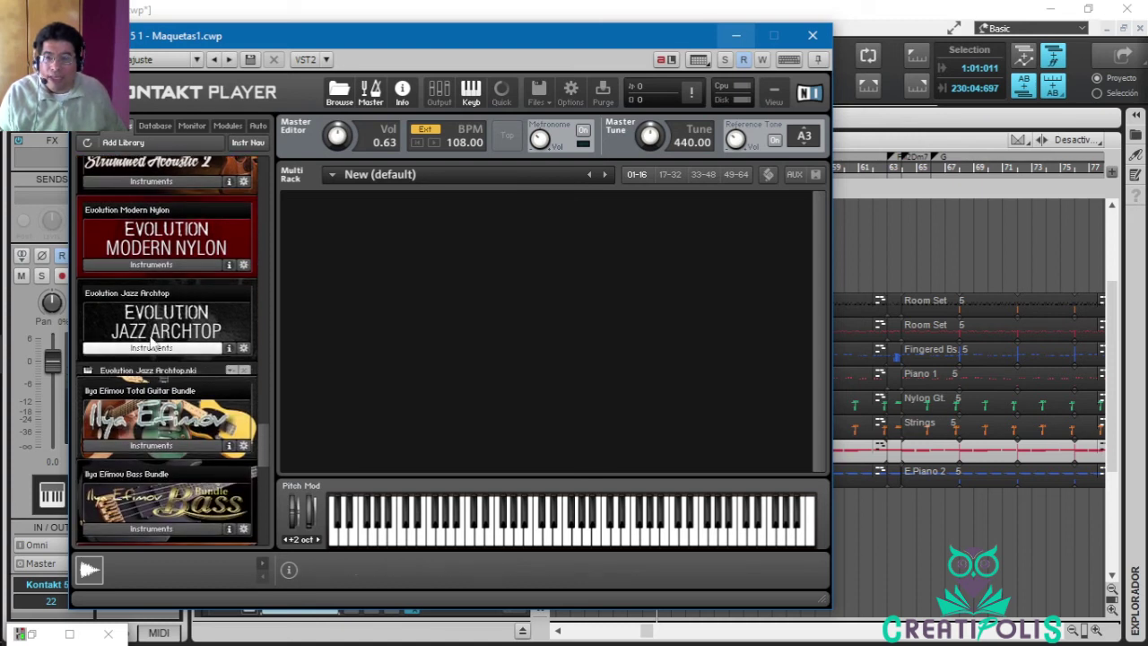
{"action": "left_click", "coordinate": [130, 373]}
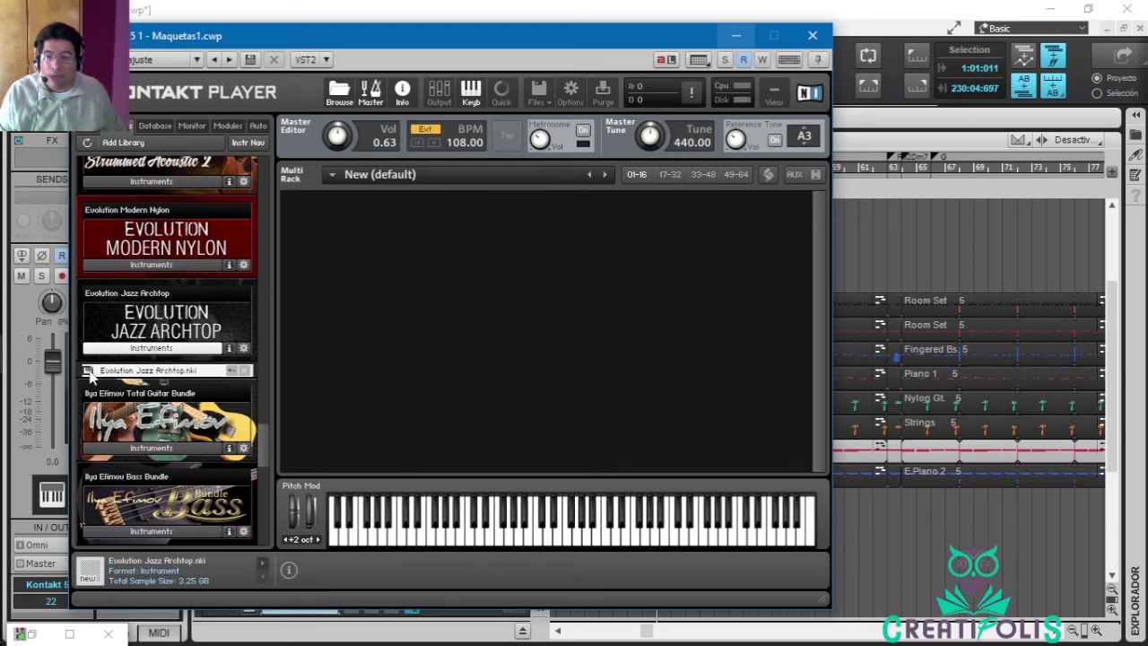
{"action": "left_click_drag", "start_coordinate": [230, 376], "coordinate": [290, 374]}
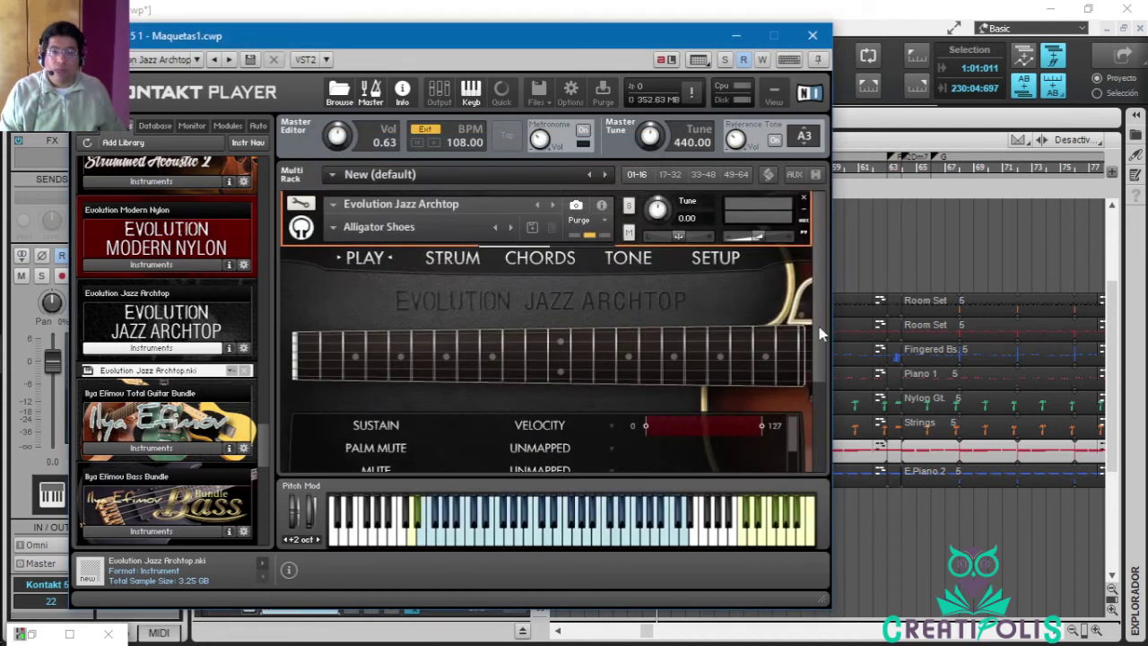
{"action": "mouse_move", "coordinate": [816, 290]}
{"action": "left_mouse_down"}
{"action": "mouse_move", "coordinate": [829, 403]}
{"action": "mouse_move", "coordinate": [817, 297]}
{"action": "left_mouse_up"}
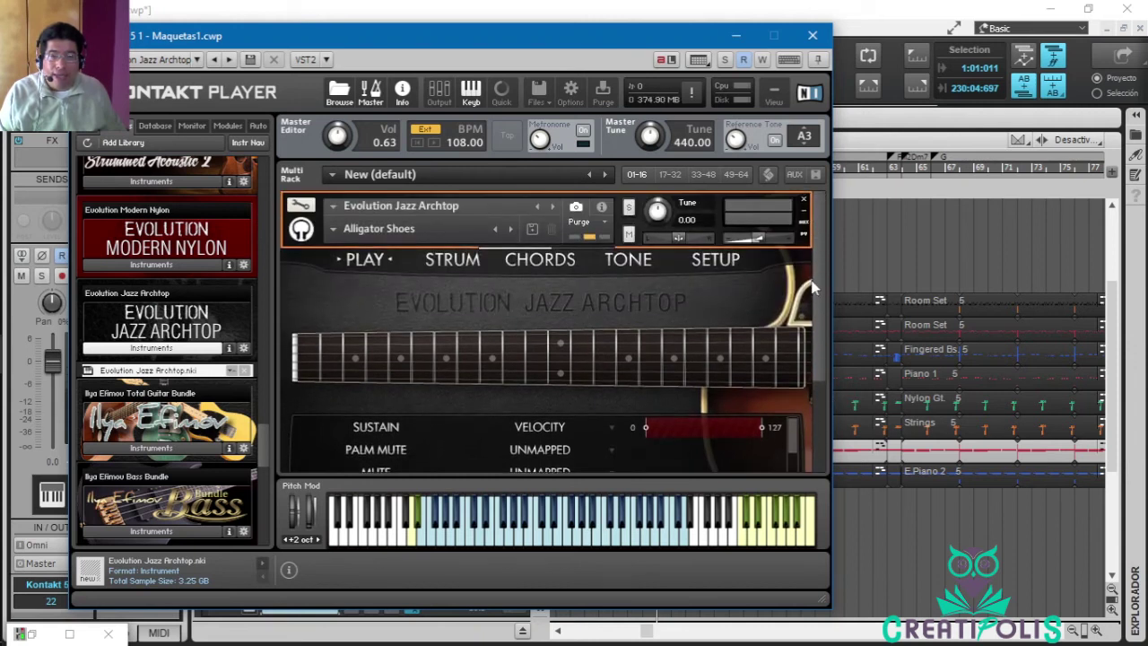
{"action": "left_click", "coordinate": [735, 38]}
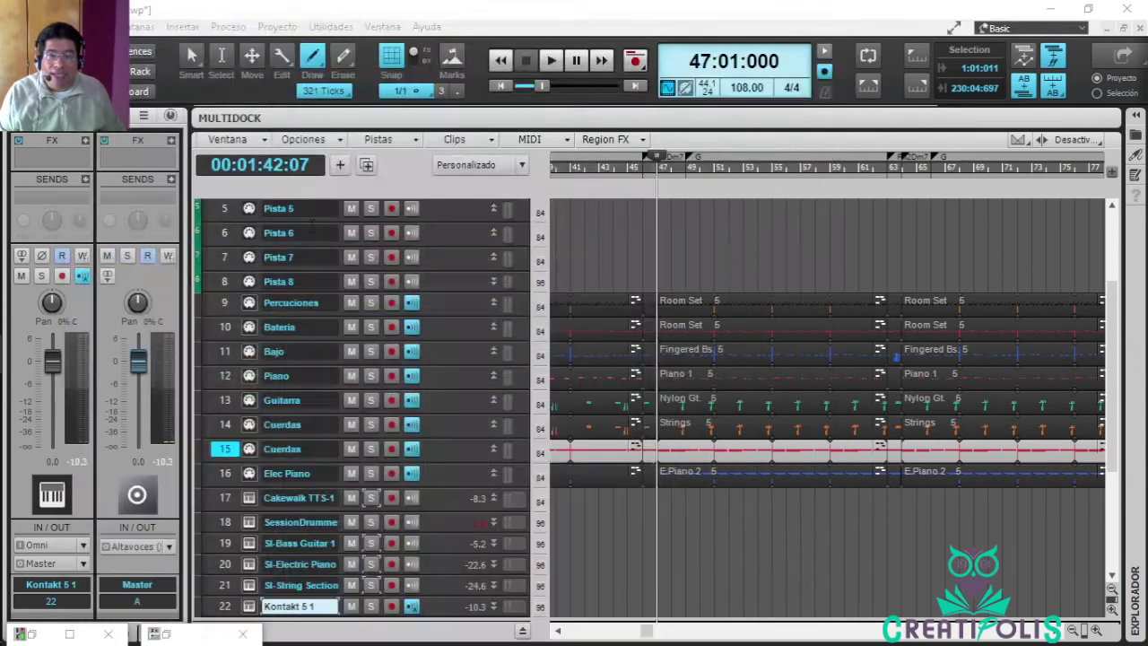
Disarm recording on Melodia track 1 and route its MIDI output to 8-Kontakt 5 1.
{"action": "left_click_drag", "start_coordinate": [1114, 363], "coordinate": [484, 251]}
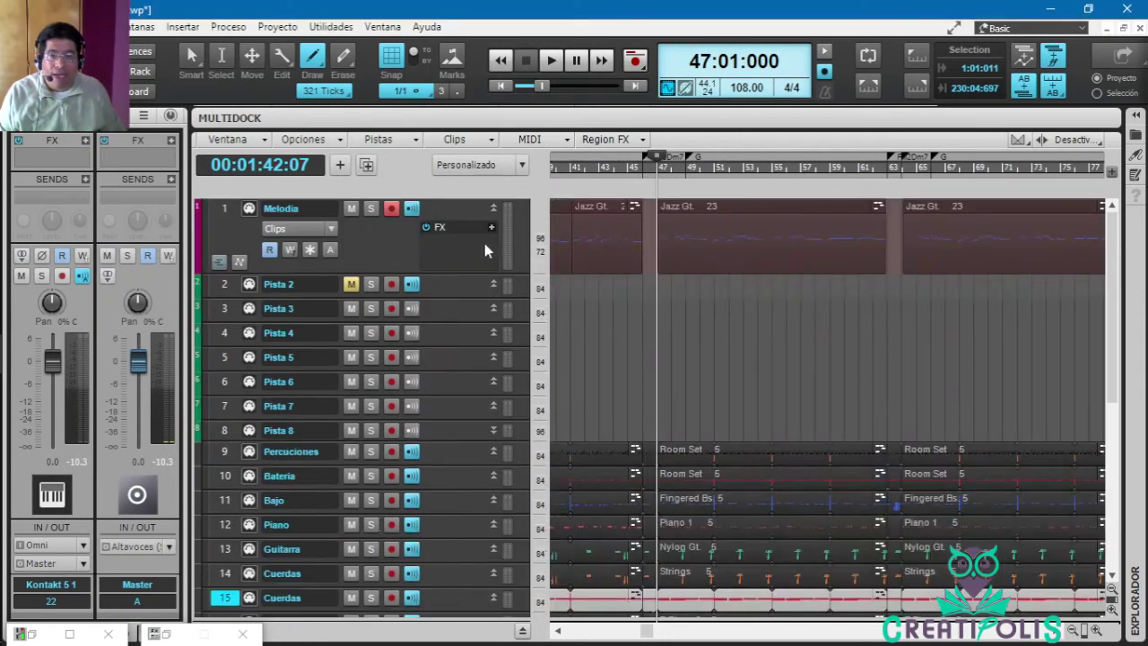
{"action": "left_click", "coordinate": [224, 210]}
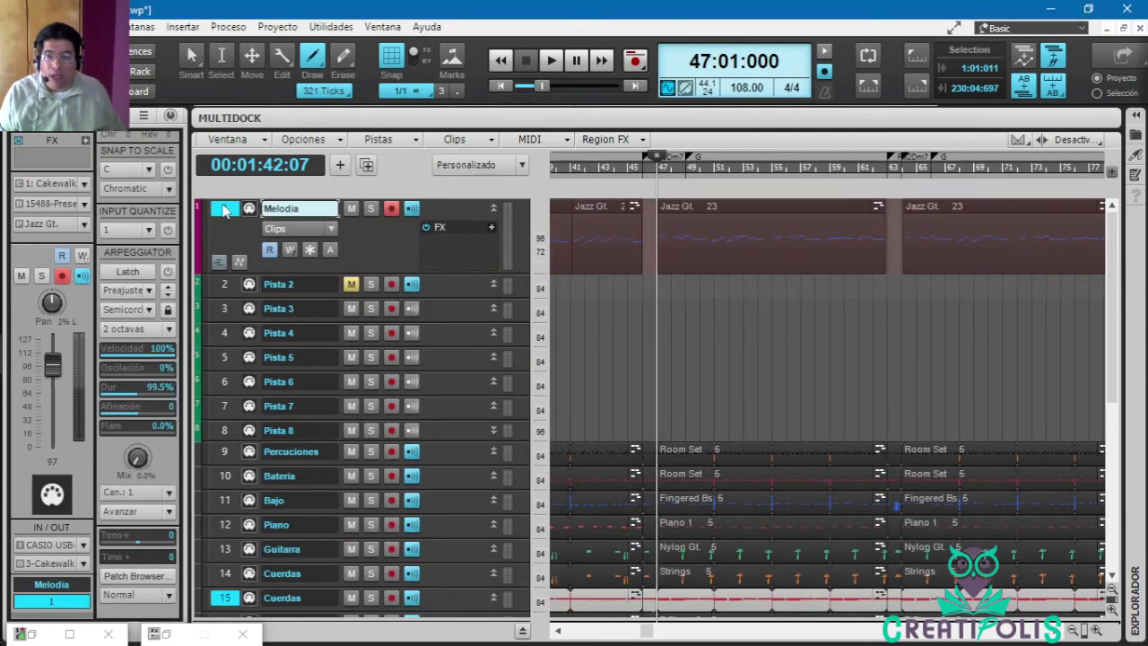
{"action": "left_click", "coordinate": [61, 275]}
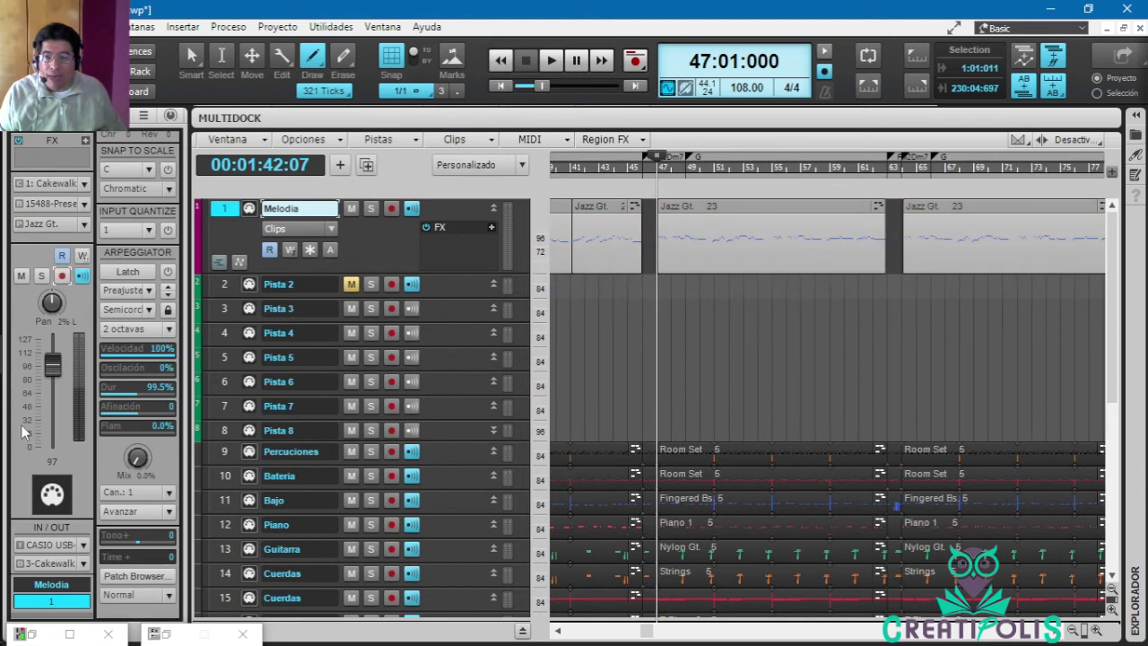
{"action": "left_click", "coordinate": [85, 563]}
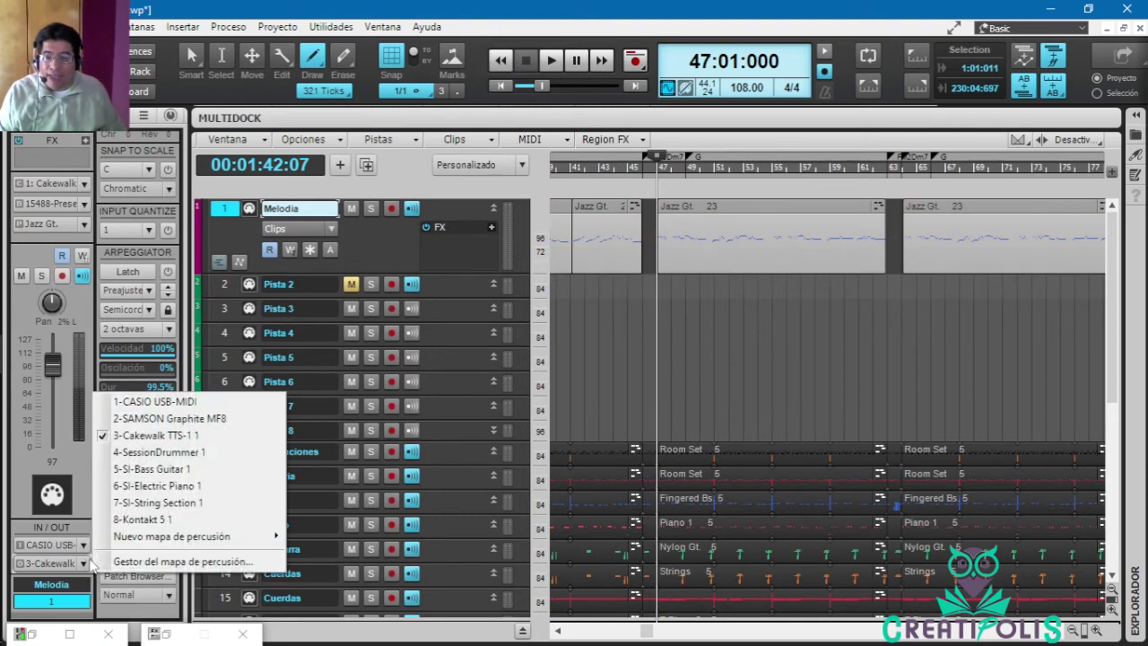
{"action": "left_click", "coordinate": [182, 525]}
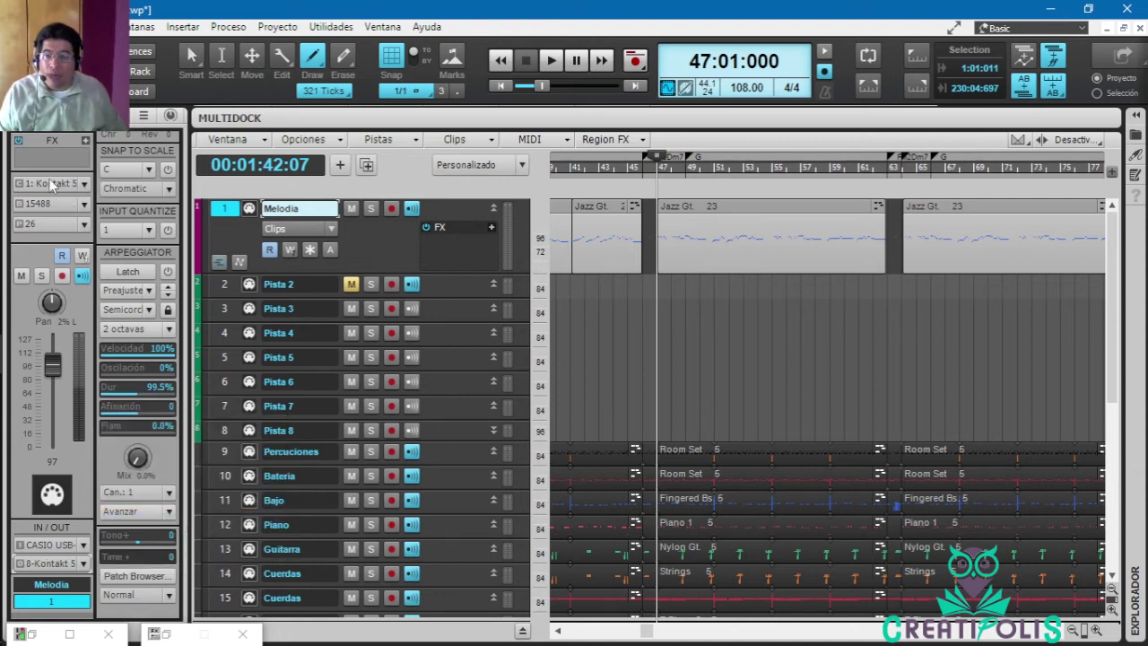
Keep Melodia on channel 1 of Kontakt 5 and set its bank to Nada and its patch to Ninguno.
{"action": "left_click", "coordinate": [86, 184]}
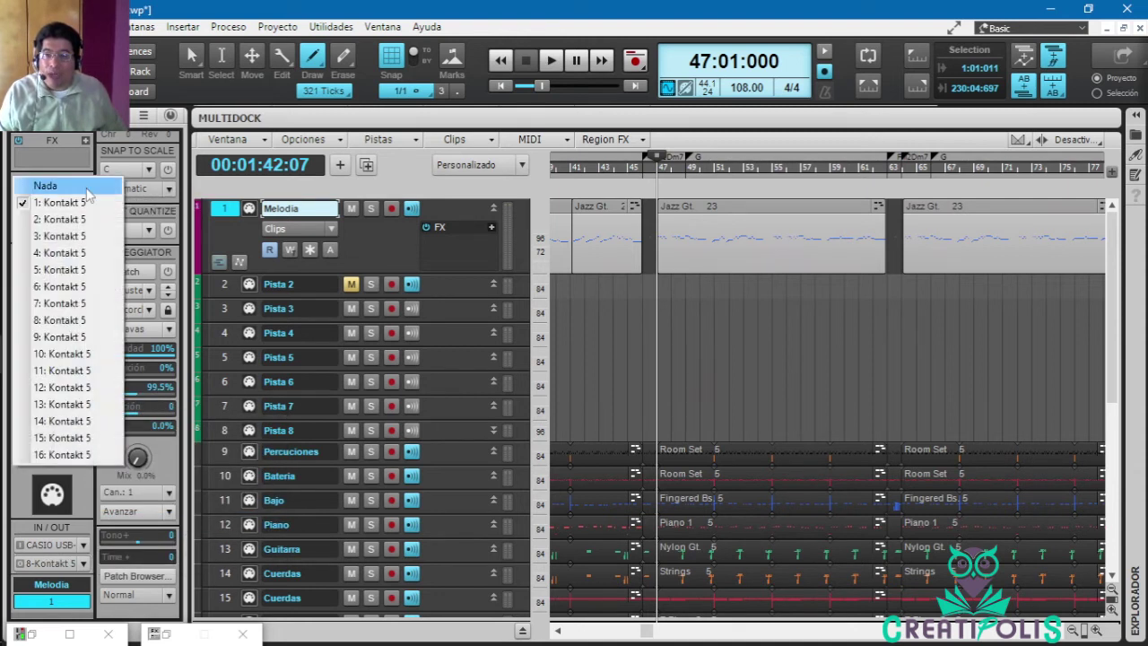
{"action": "left_click", "coordinate": [85, 207]}
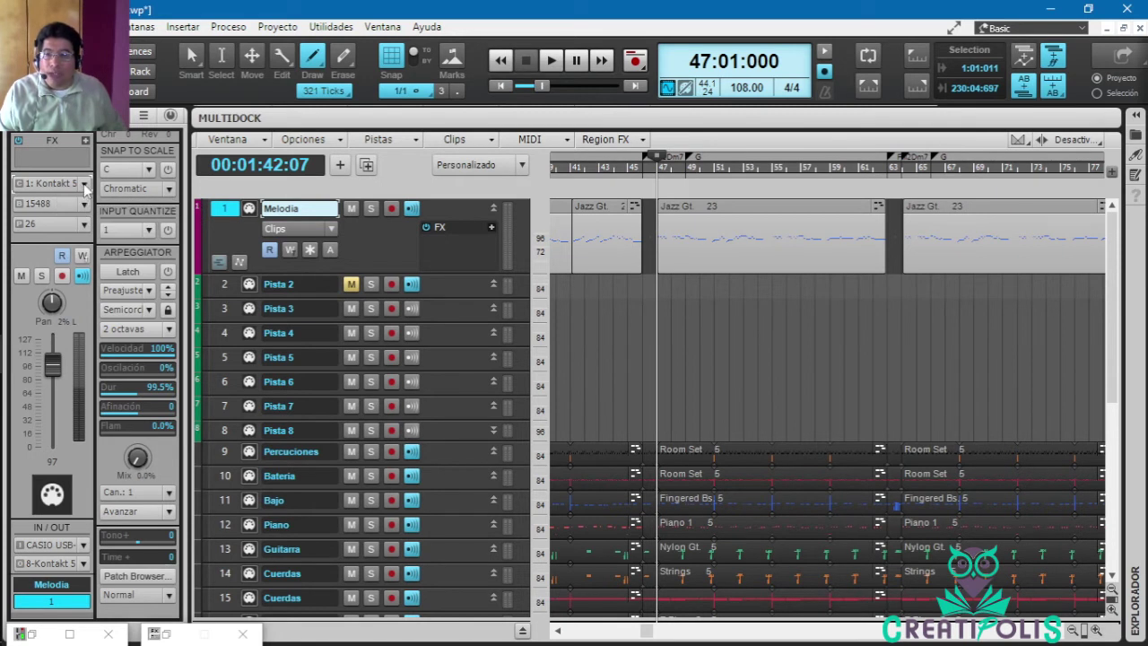
{"action": "left_click", "coordinate": [84, 184]}
{"action": "left_click", "coordinate": [76, 203]}
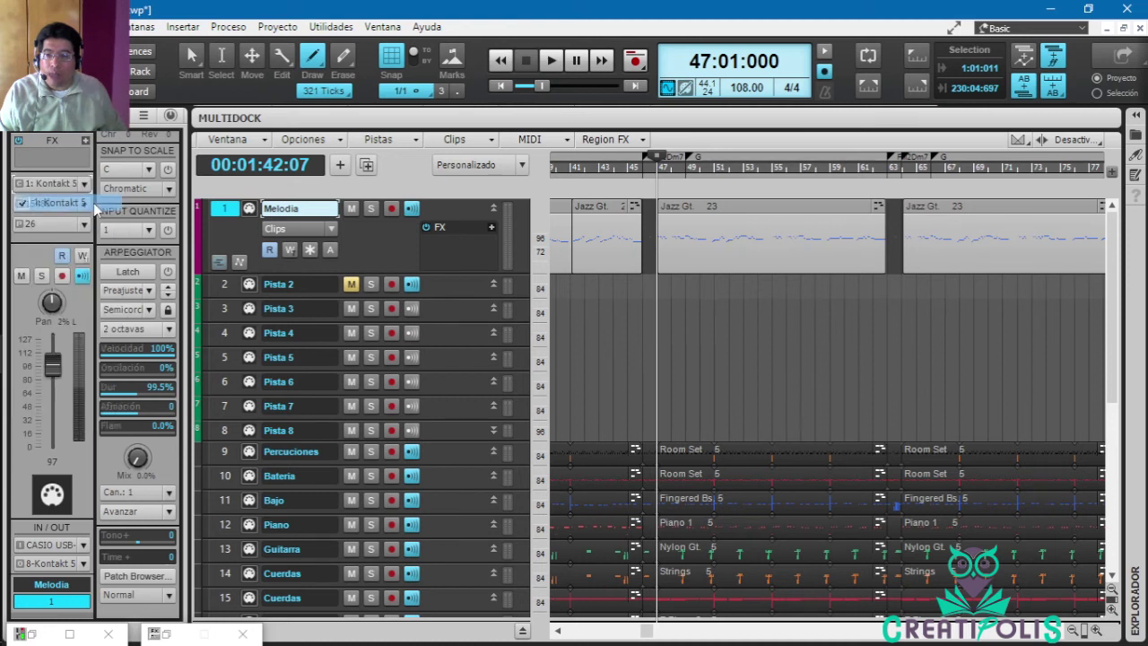
{"action": "left_click", "coordinate": [77, 212]}
{"action": "left_click", "coordinate": [77, 221]}
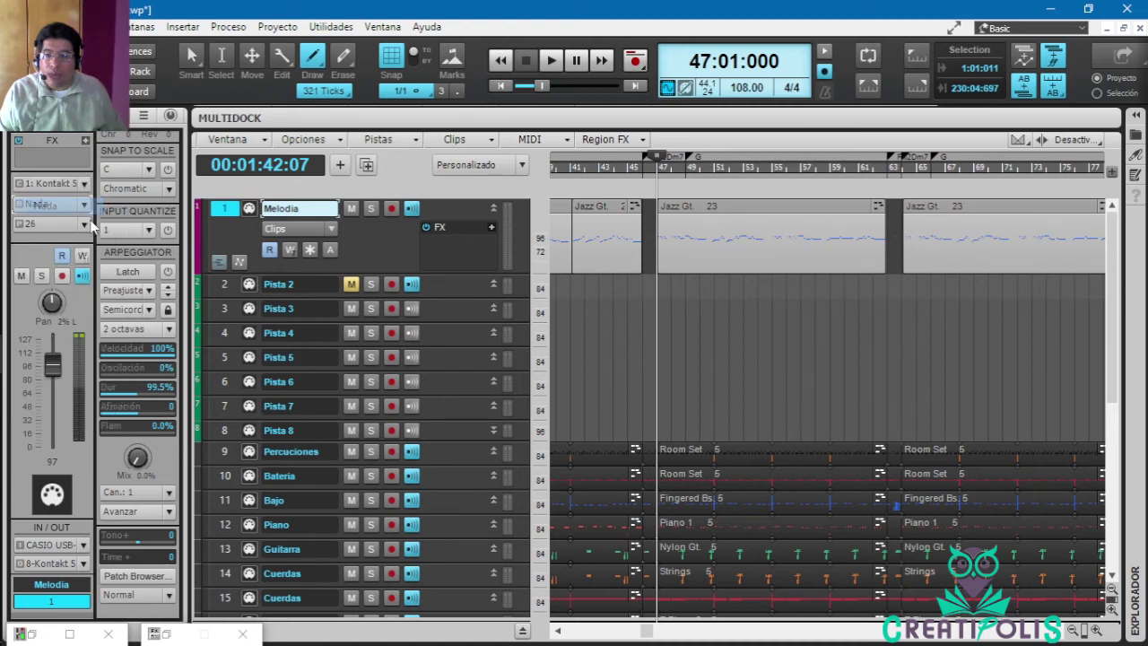
{"action": "left_click", "coordinate": [83, 228]}
{"action": "key", "text": "Escape"}
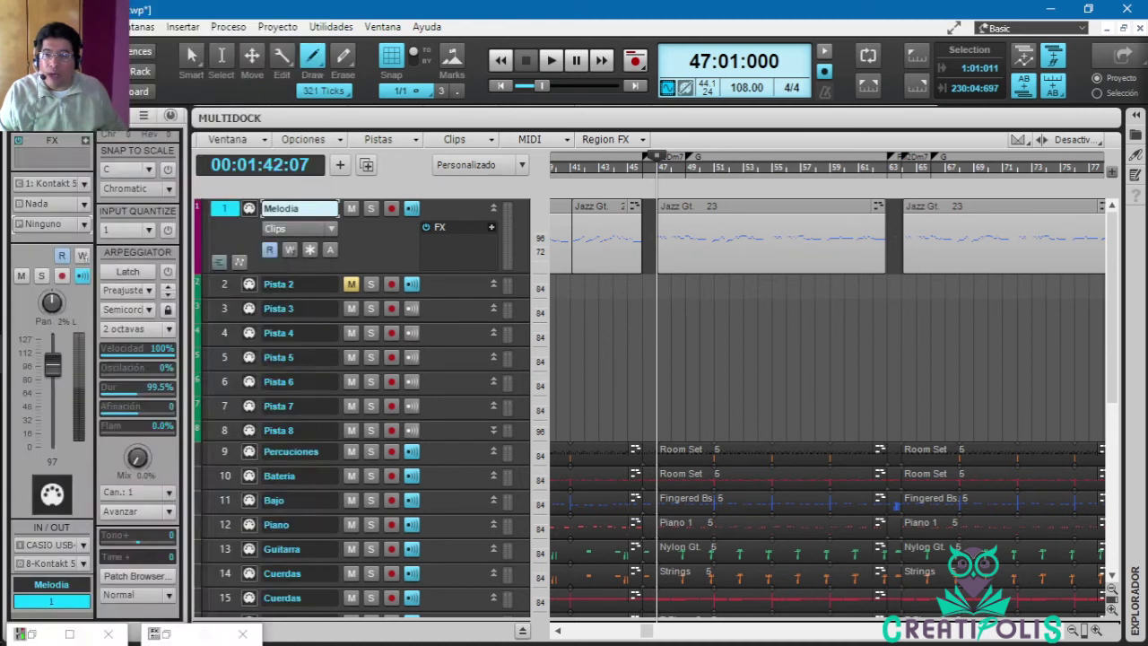
Review the Evolution Jazz Archtop articulation settings in the Kontakt window and minimize it again.
{"action": "left_click", "coordinate": [178, 637]}
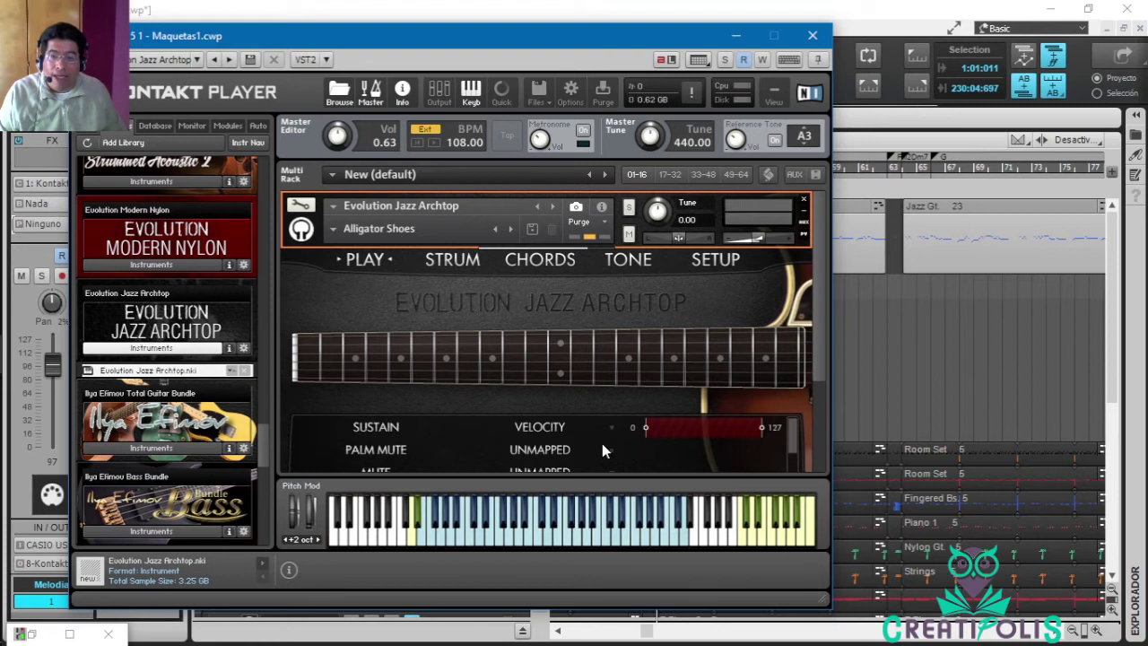
{"action": "scroll", "coordinate": [821, 323], "scroll_direction": "down", "scroll_amount": 2}
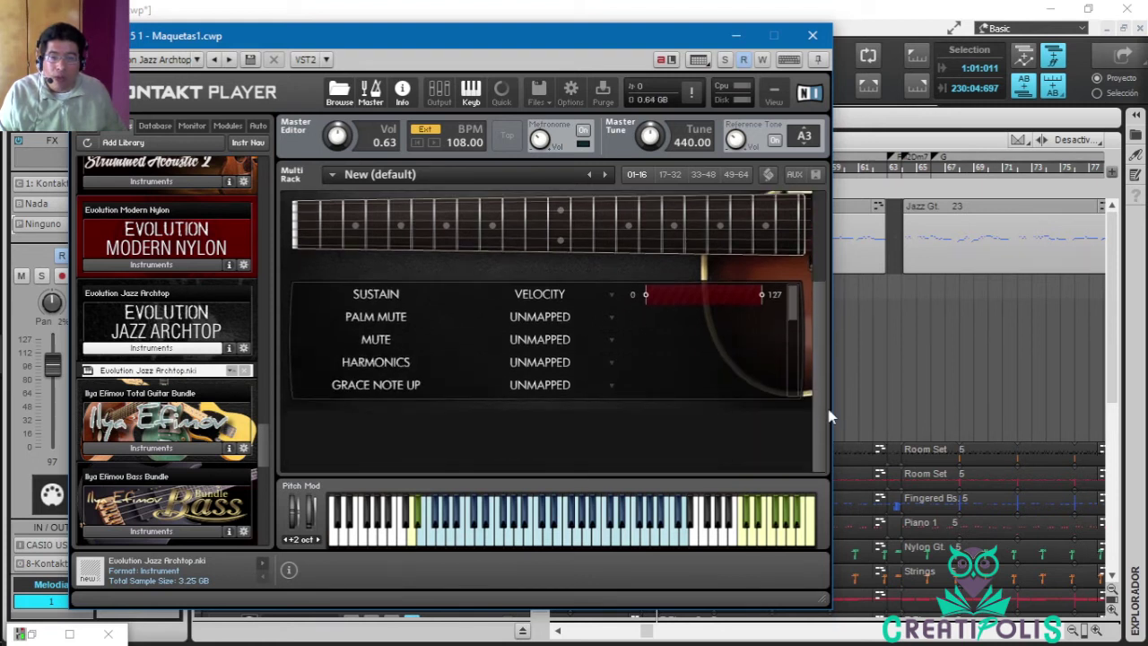
{"action": "scroll", "coordinate": [823, 359], "scroll_direction": "up", "scroll_amount": 2}
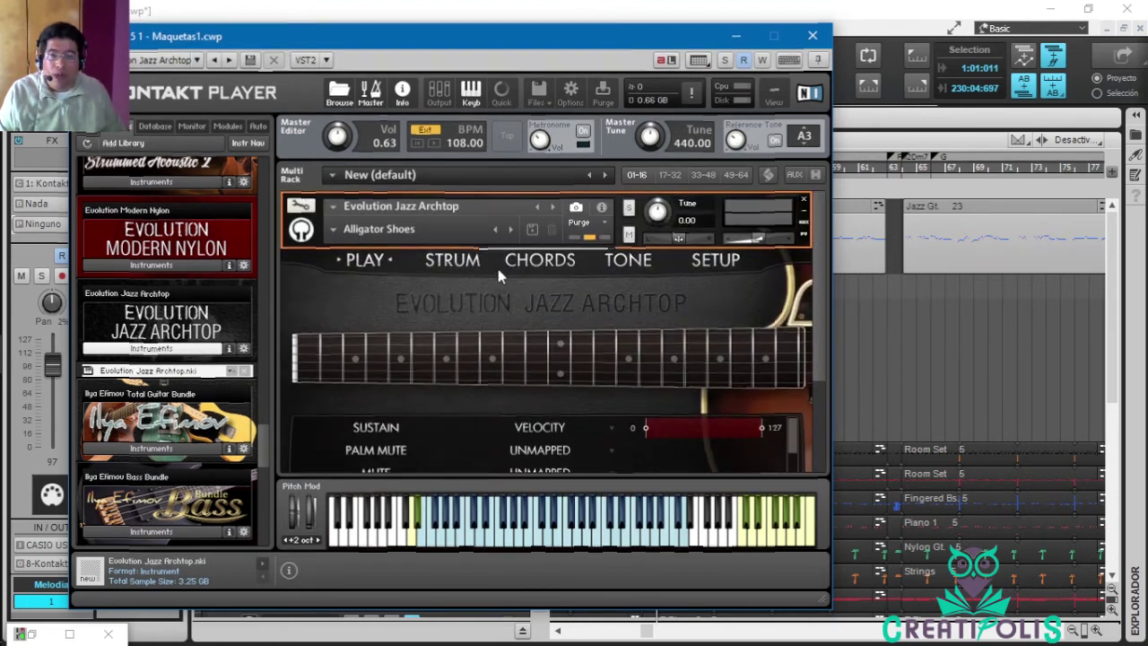
{"action": "left_click", "coordinate": [731, 32]}
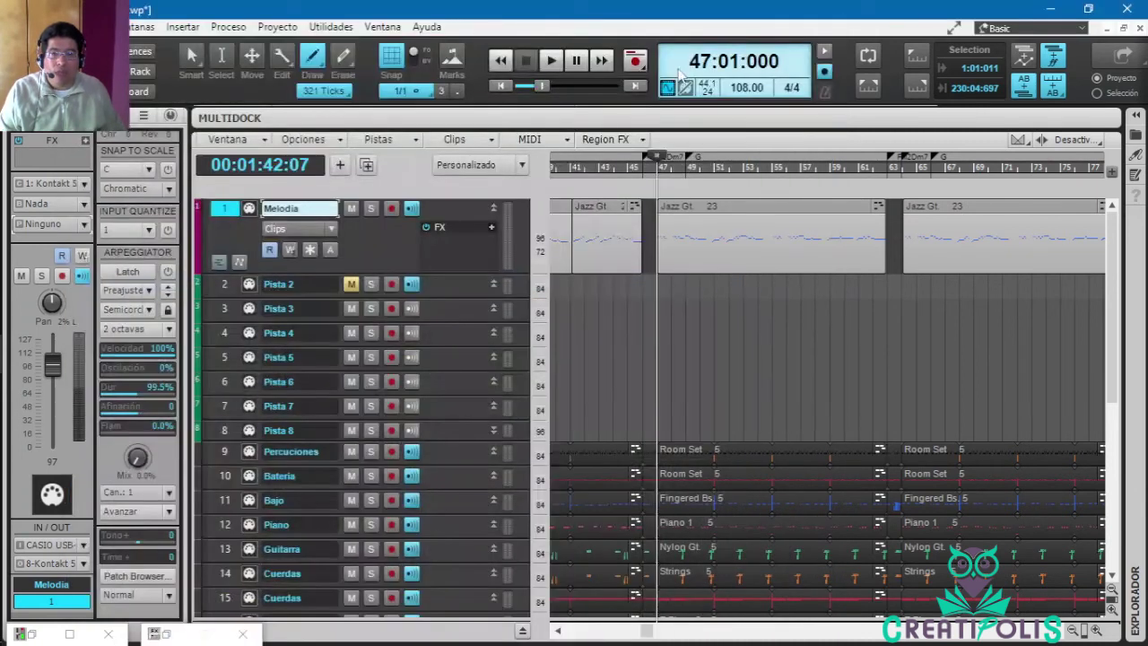
Play from measure 47 with Melodia track 1 soloed and reopen the Kontakt window.
{"action": "left_click", "coordinate": [552, 60]}
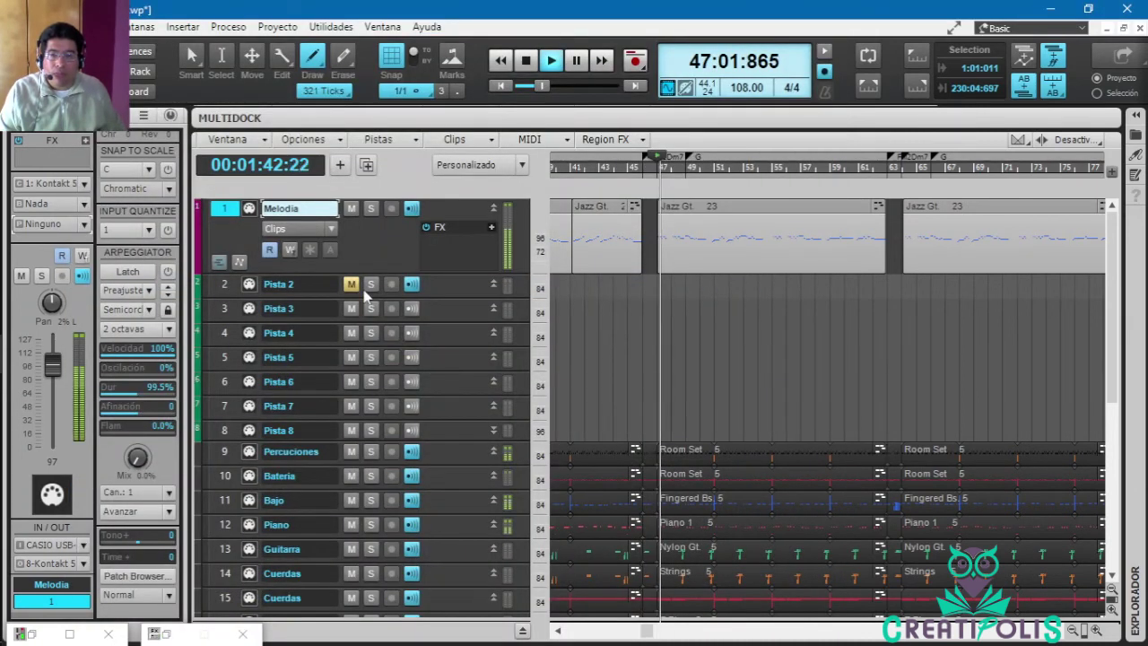
{"action": "left_click", "coordinate": [370, 208]}
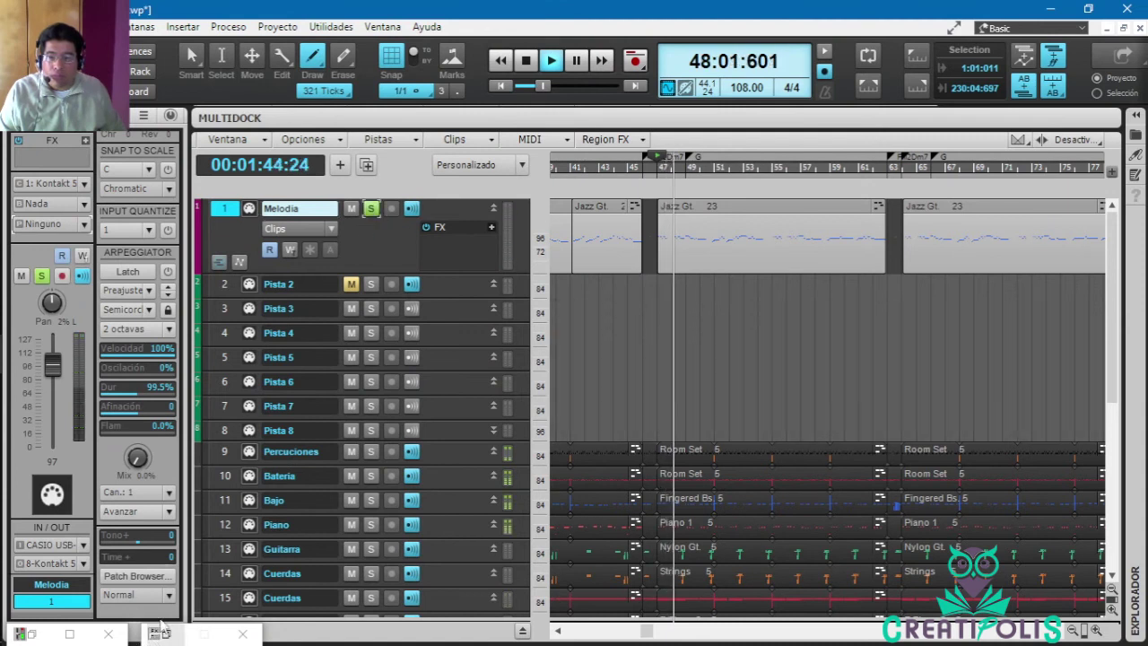
{"action": "left_click", "coordinate": [166, 634]}
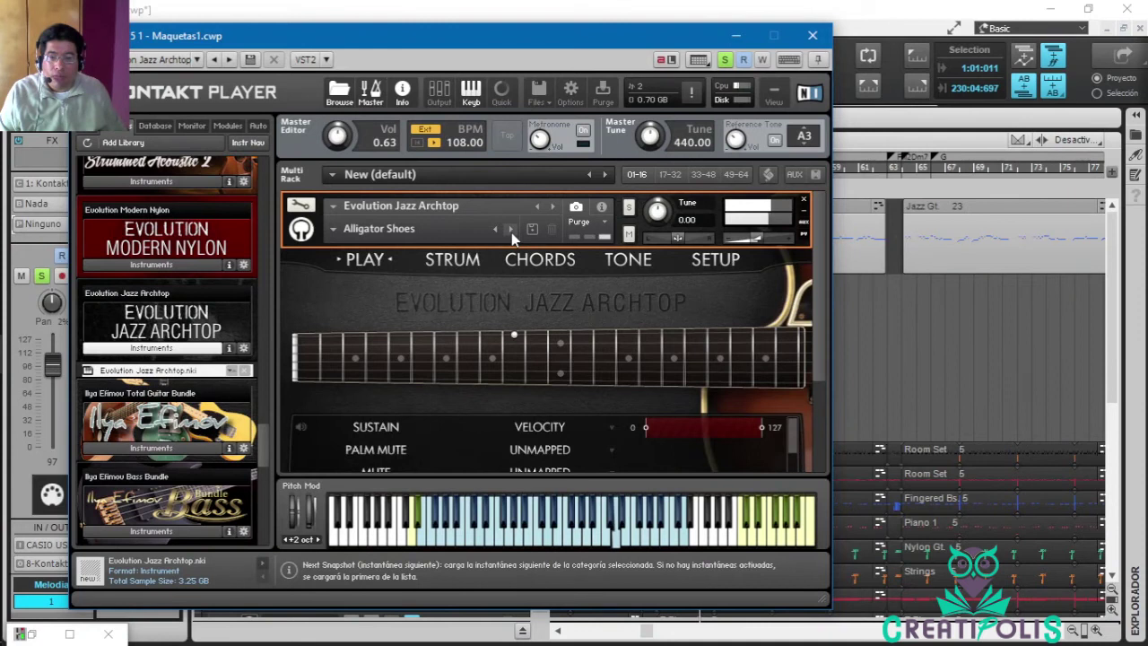
Stop playback with the Kontakt window moved clear of the transport, and advance the Evolution Jazz Archtop snapshot to Bigfoot Blues.
{"action": "left_click", "coordinate": [511, 230]}
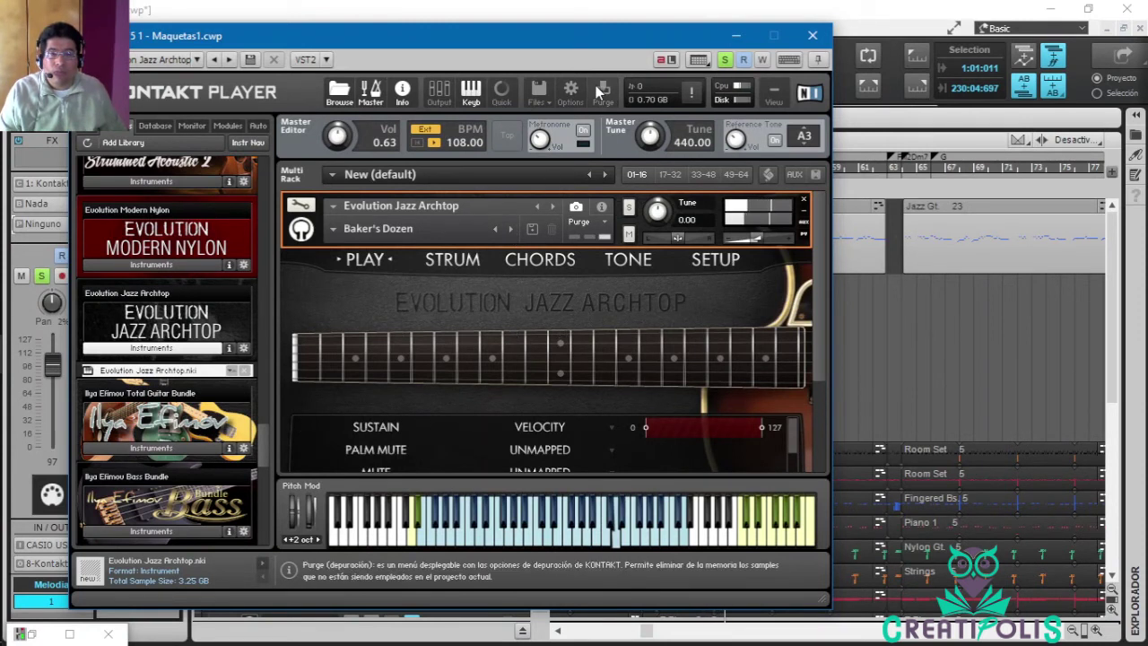
{"action": "left_click_drag", "start_coordinate": [512, 36], "coordinate": [556, 114]}
{"action": "left_click", "coordinate": [525, 61]}
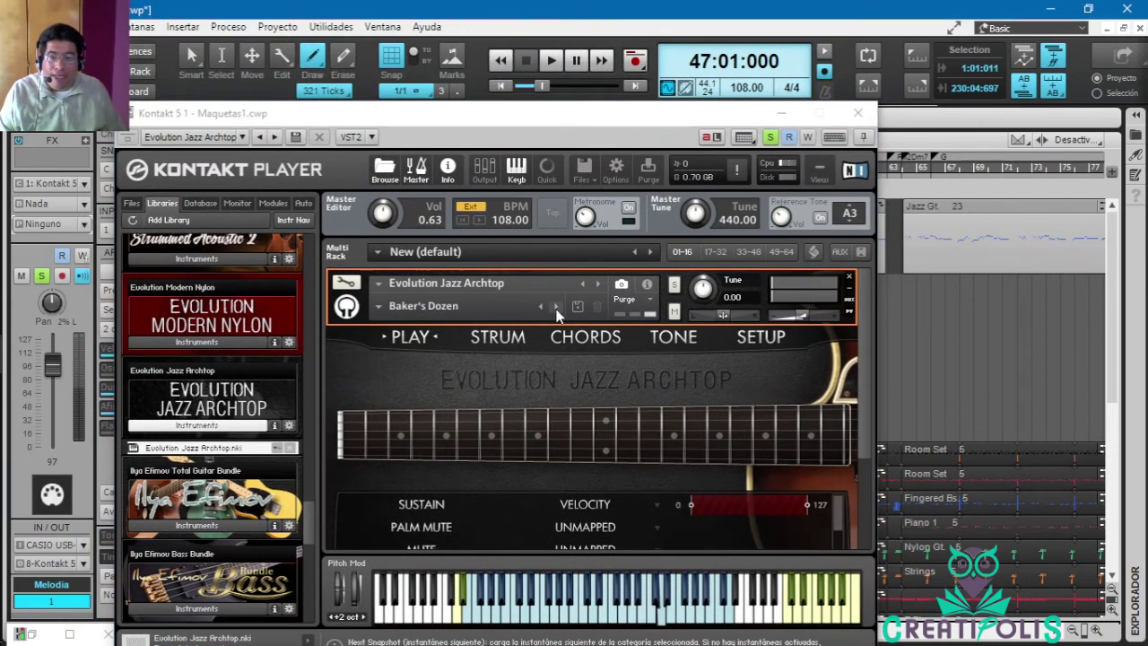
{"action": "left_click", "coordinate": [557, 310]}
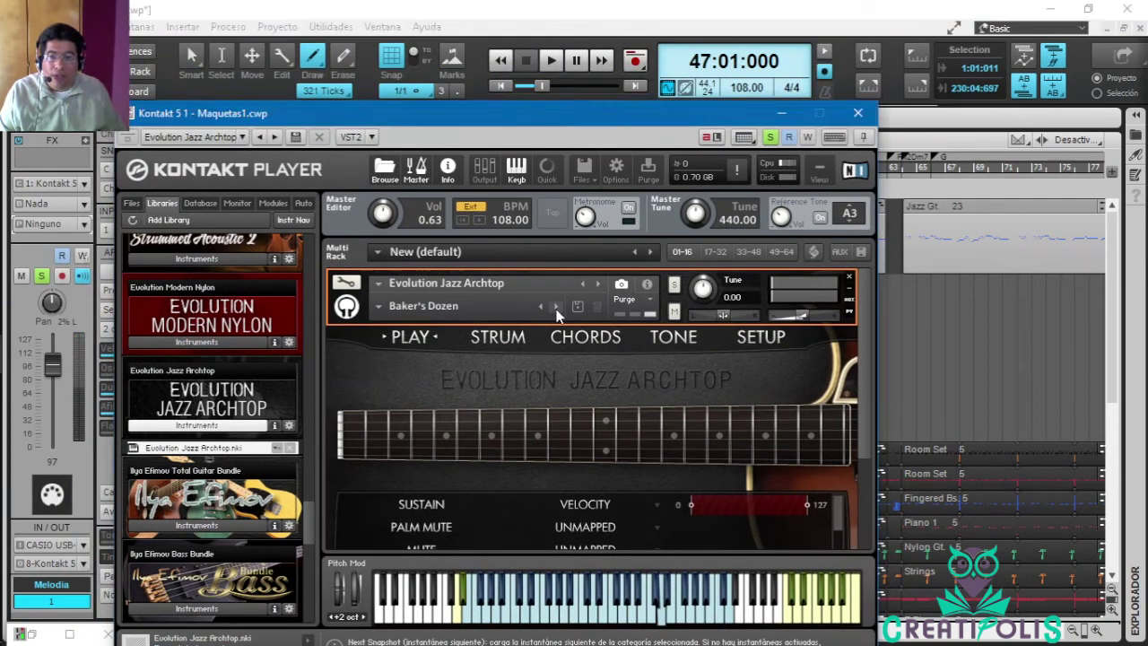
{"action": "left_click", "coordinate": [556, 307]}
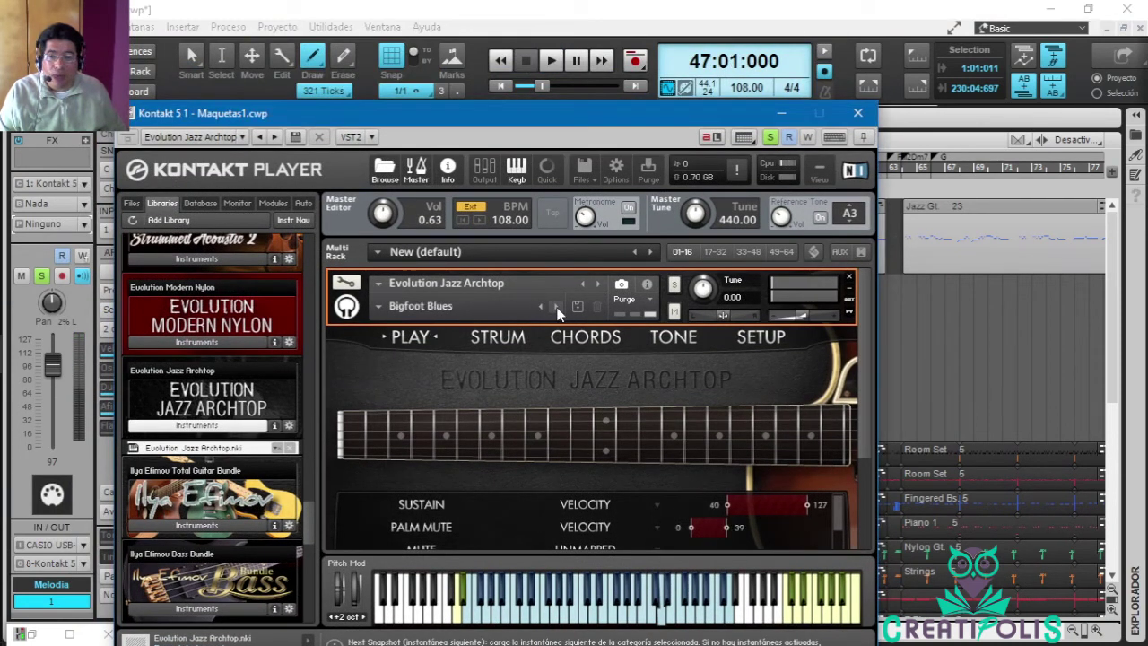
Audition the Bigfoot Blues snapshot with the soloed melody from measure 47 and a note on Kontakt's virtual keyboard.
{"action": "left_click", "coordinate": [550, 59]}
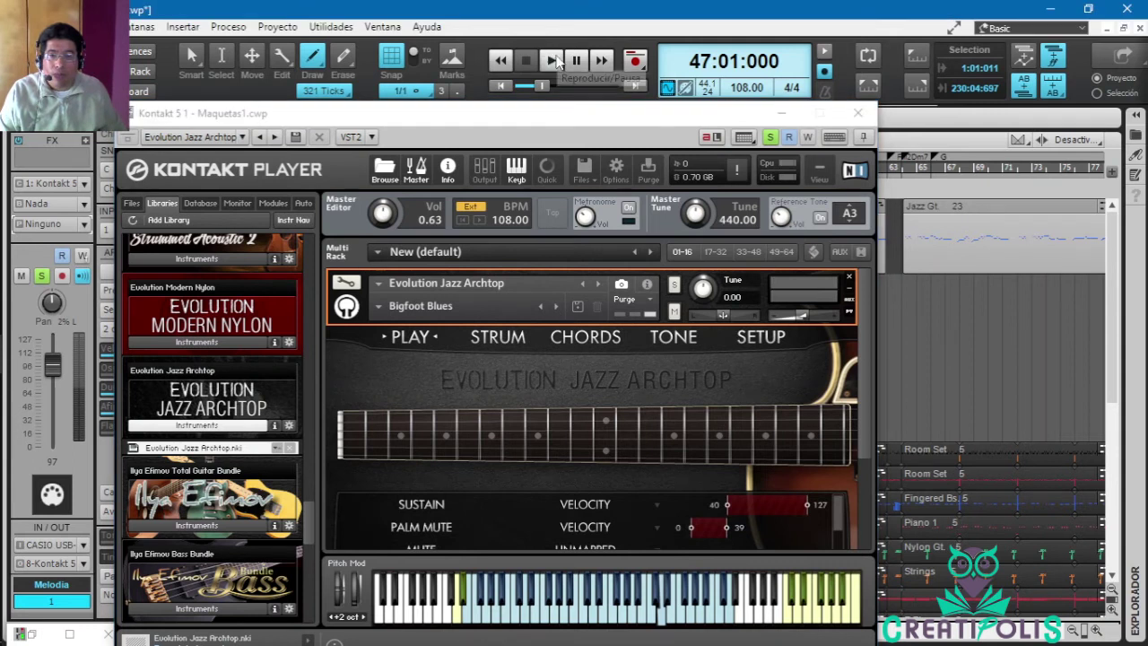
{"action": "left_click", "coordinate": [550, 61]}
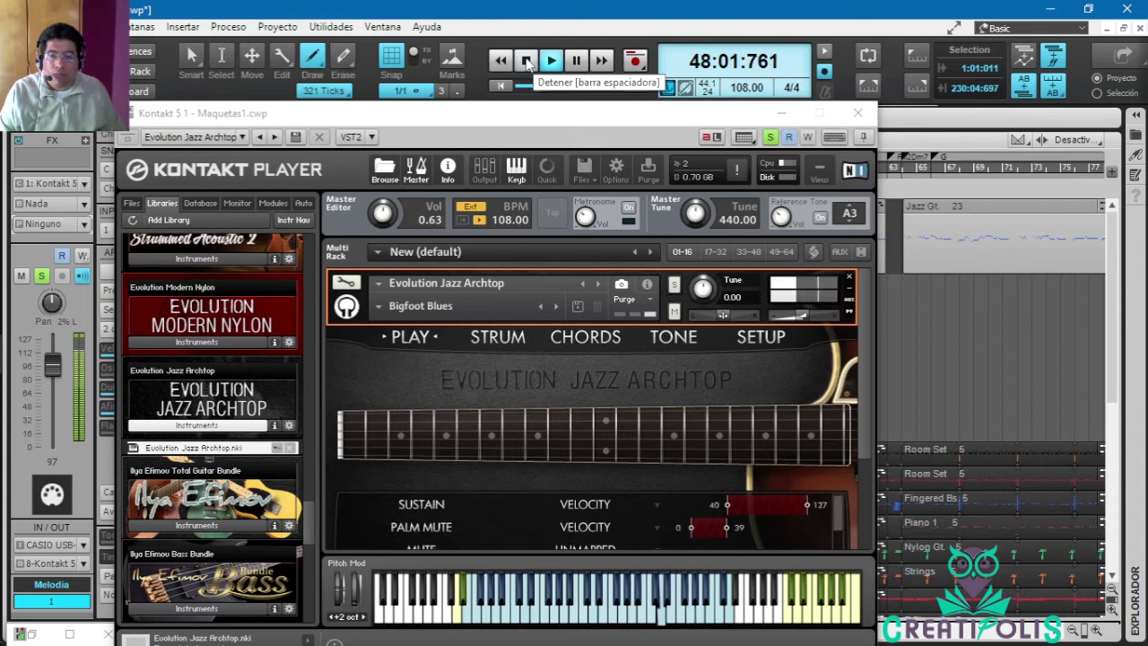
{"action": "left_click", "coordinate": [527, 61]}
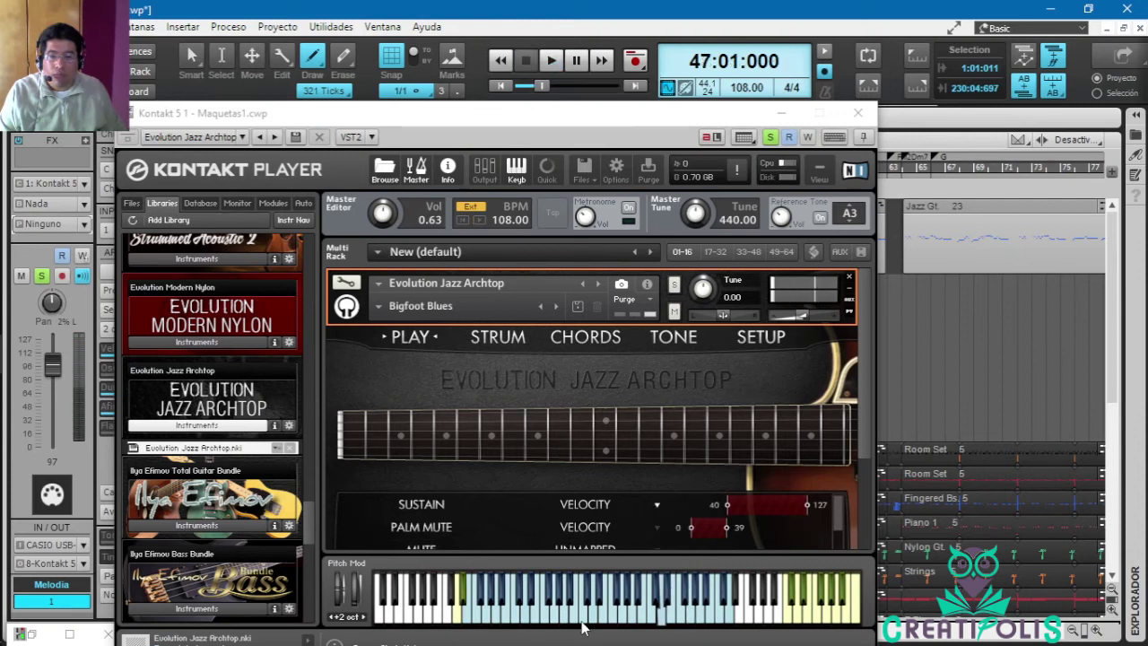
{"action": "left_click", "coordinate": [574, 614]}
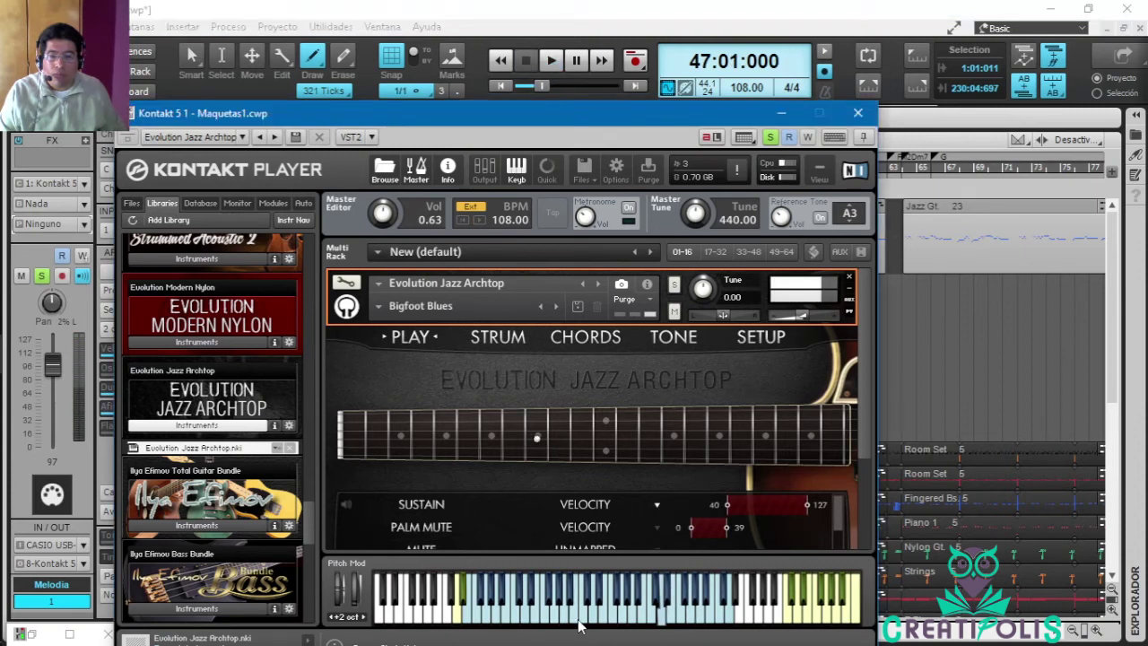
Load the By The Slice snapshot and test it with several notes on Kontakt's virtual keyboard.
{"action": "left_click", "coordinate": [554, 308]}
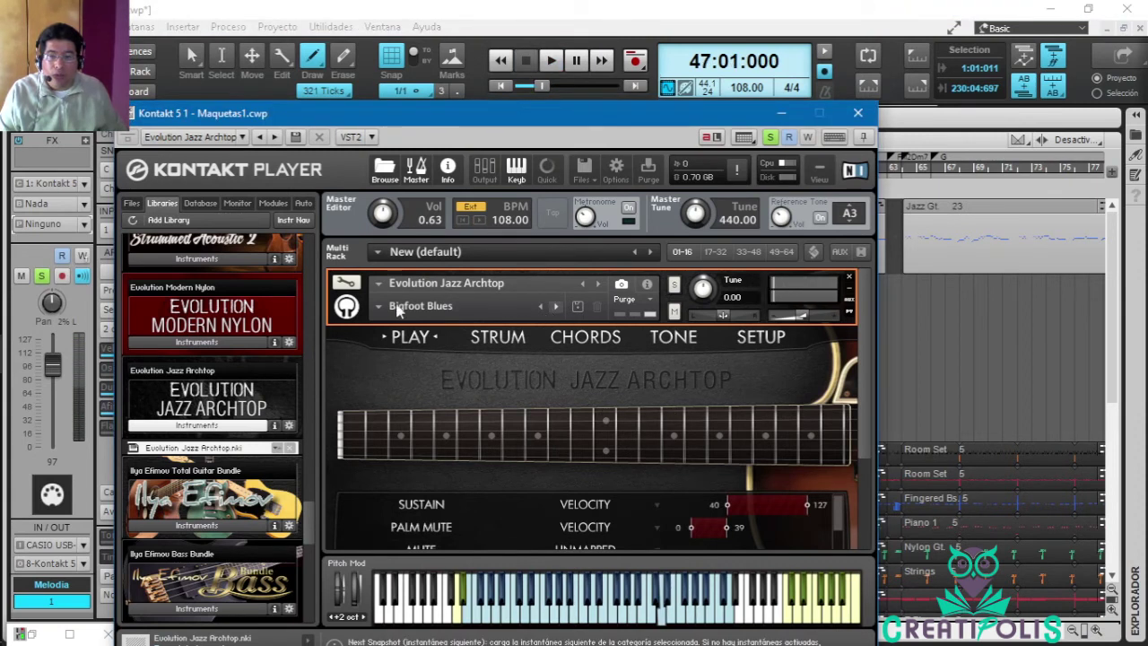
{"action": "left_click", "coordinate": [545, 611]}
{"action": "left_click", "coordinate": [547, 612]}
{"action": "left_click", "coordinate": [592, 619]}
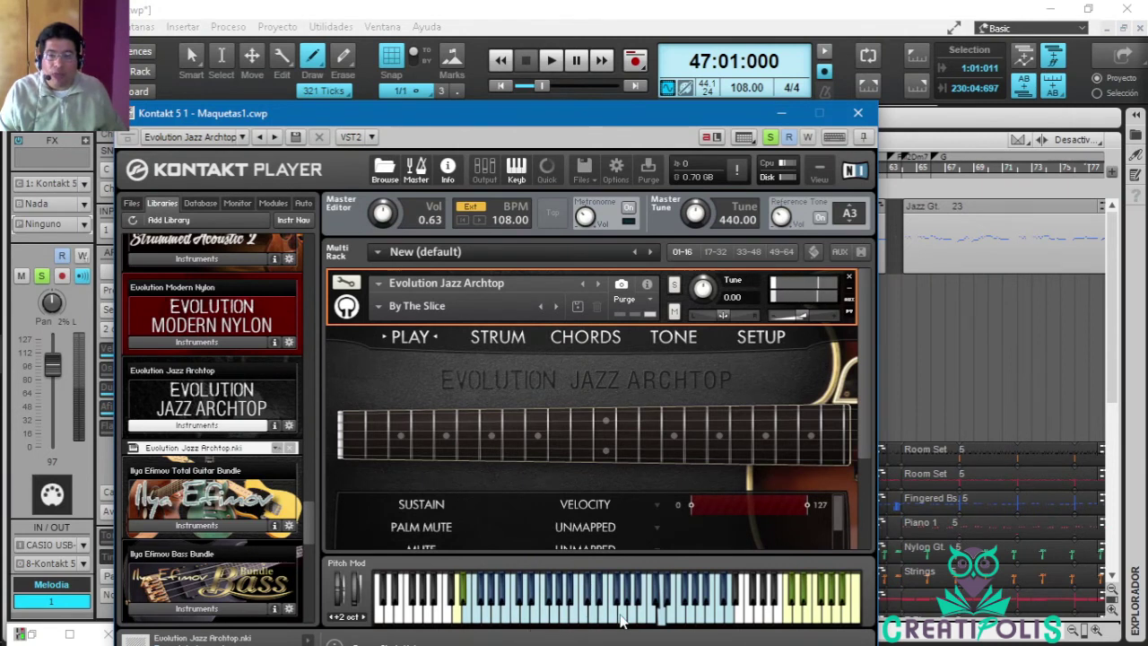
{"action": "left_click", "coordinate": [622, 617]}
{"action": "left_click", "coordinate": [662, 628]}
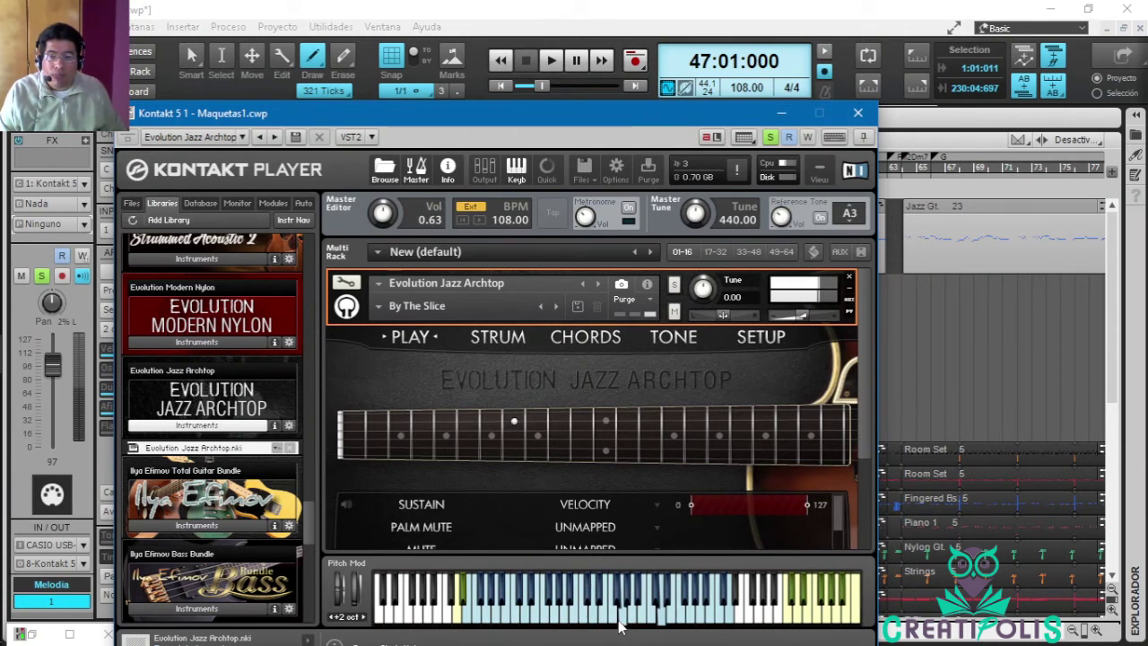
Play from measure 47 and turn off solo on Melodia track 1 and Kontakt 5 1 track 22.
{"action": "left_click", "coordinate": [553, 60]}
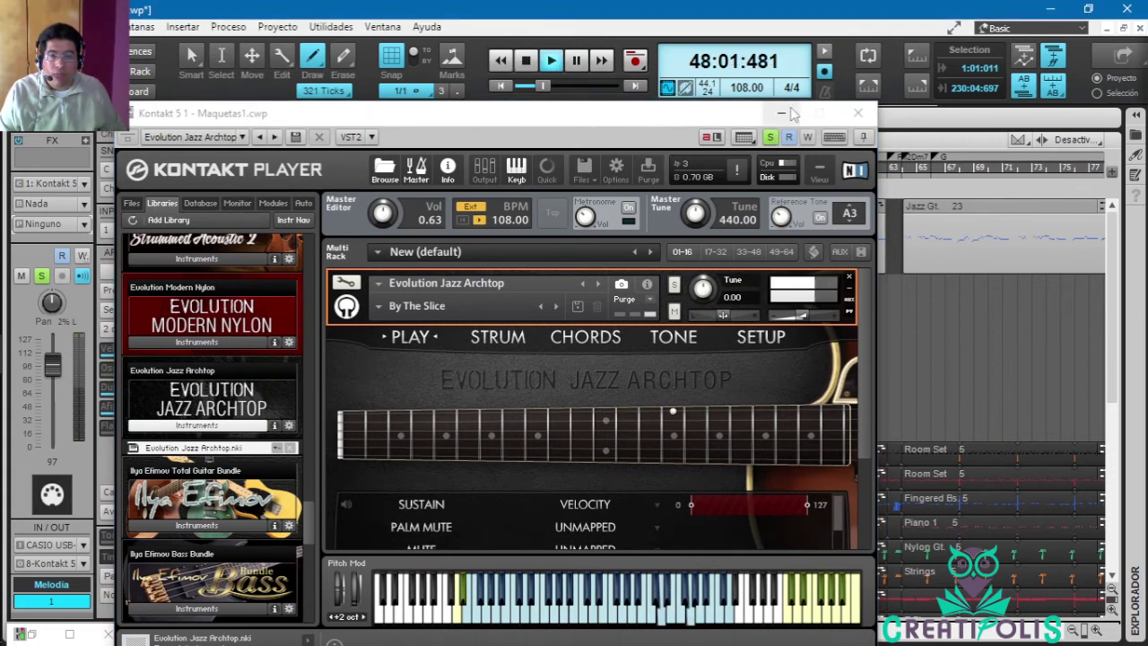
{"action": "left_click", "coordinate": [747, 186]}
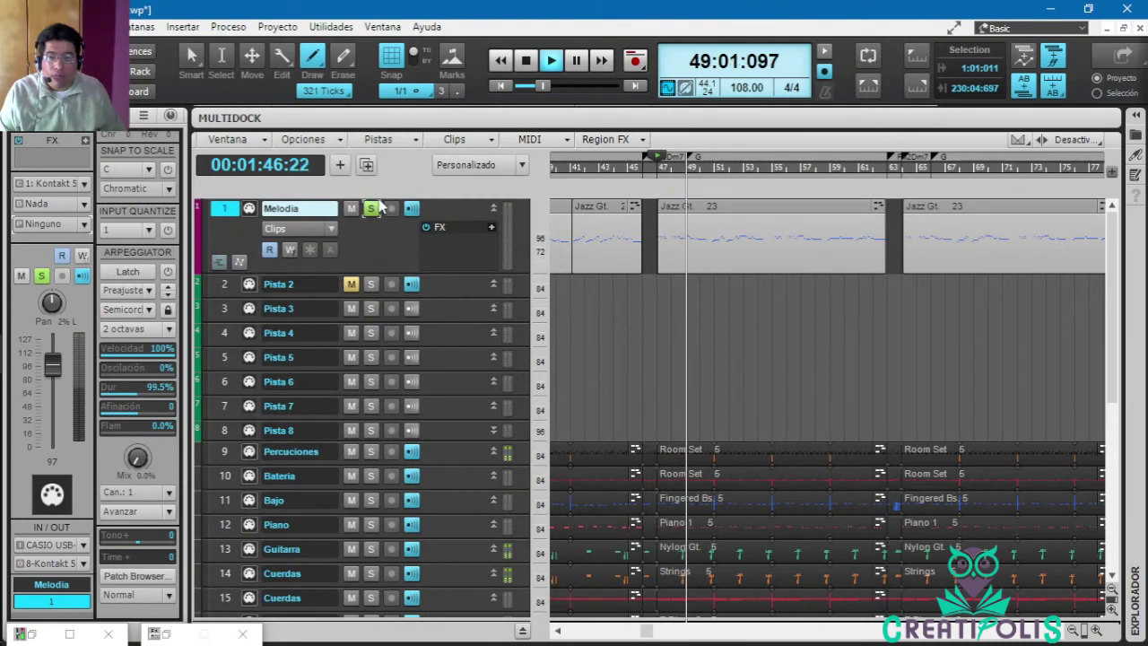
{"action": "left_click_drag", "start_coordinate": [1113, 395], "coordinate": [1119, 539]}
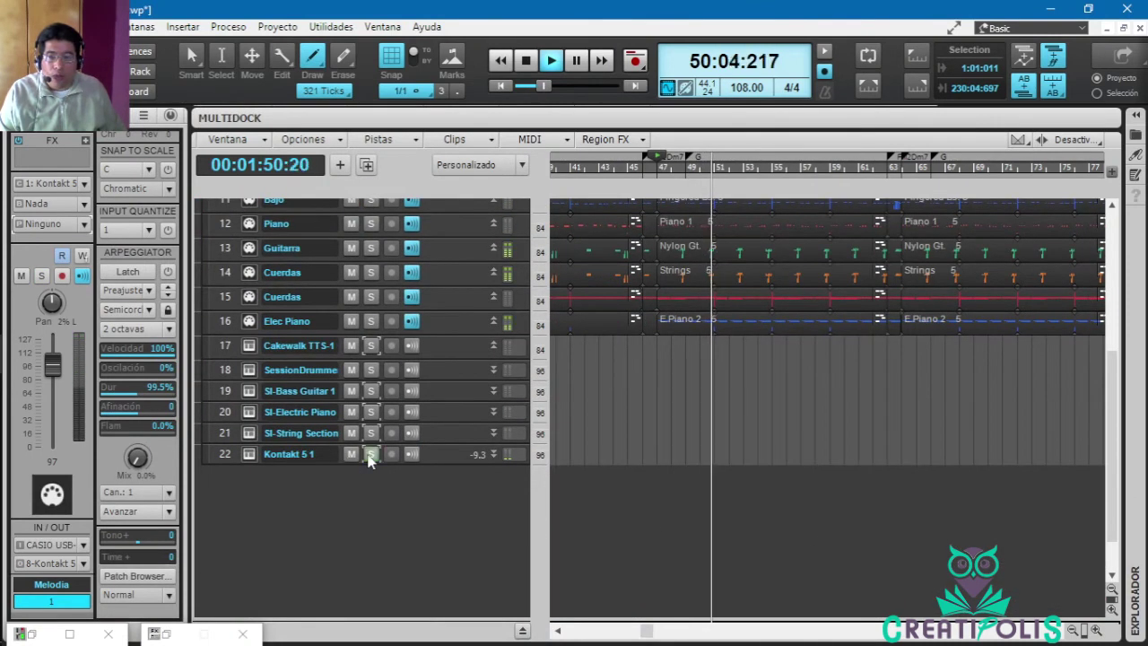
{"action": "left_click", "coordinate": [197, 633]}
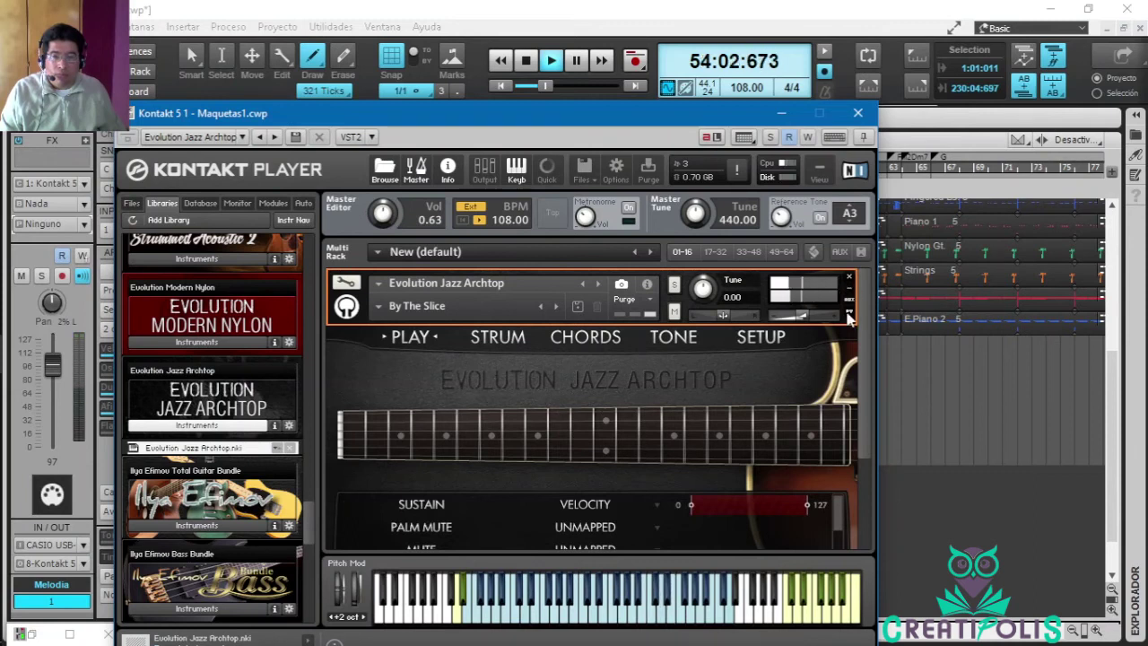
{"action": "left_click", "coordinate": [780, 117]}
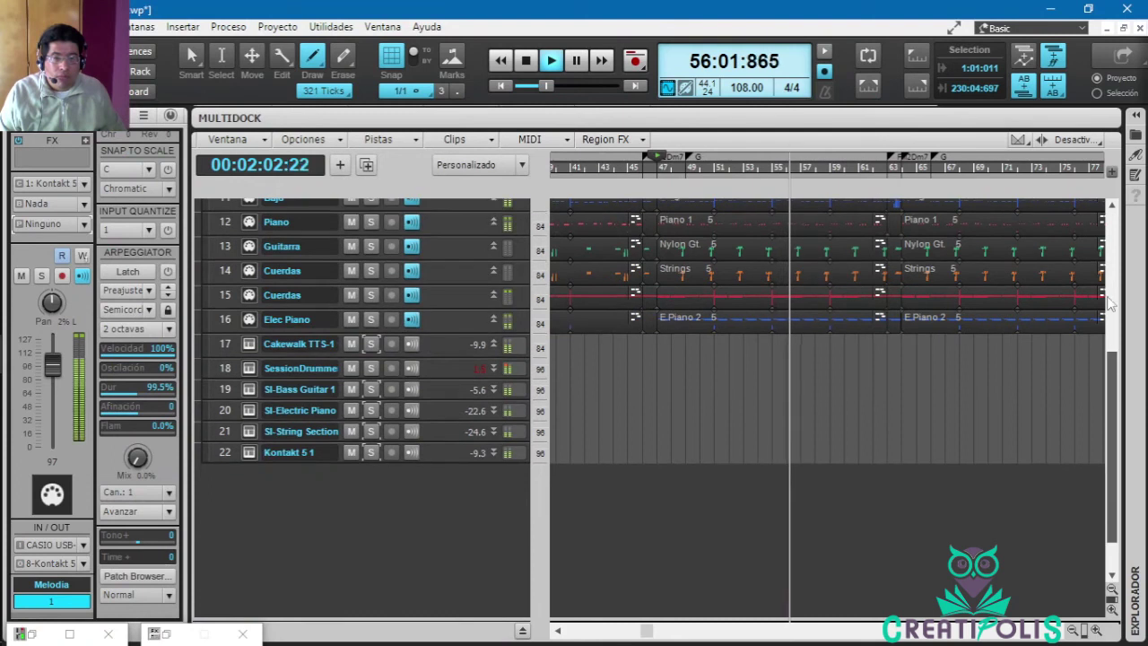
Set the Melodia track's Tono+ transposition to -12 during playback and stop the song.
{"action": "scroll", "coordinate": [1111, 377], "scroll_direction": "up", "scroll_amount": 5}
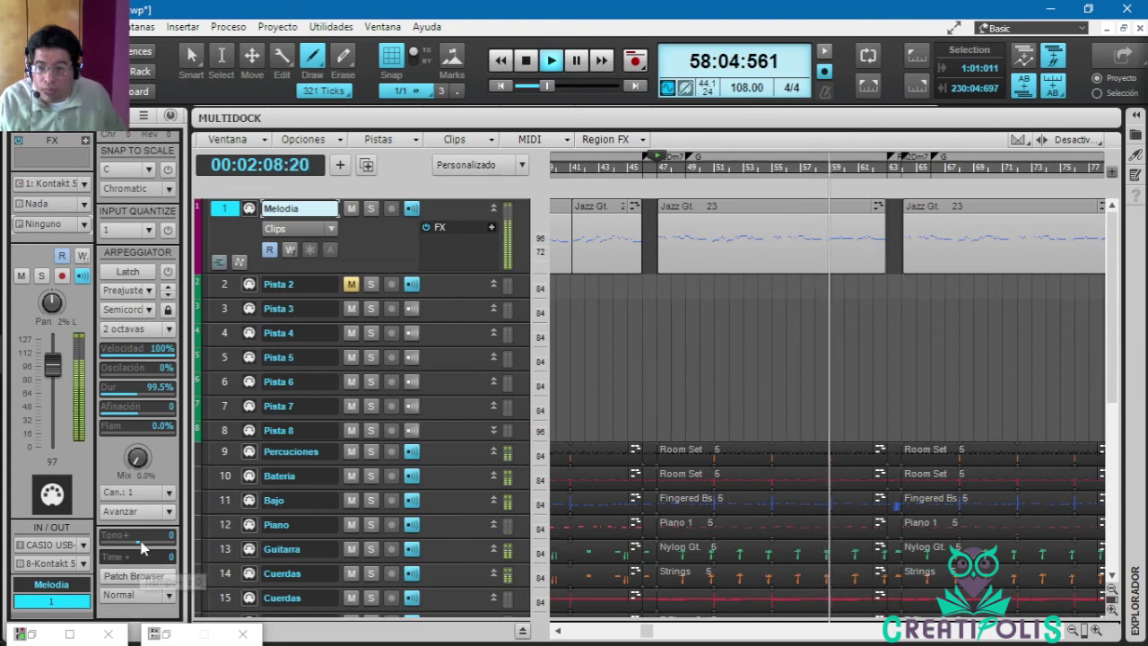
{"action": "left_click_drag", "start_coordinate": [135, 536], "coordinate": [134, 583]}
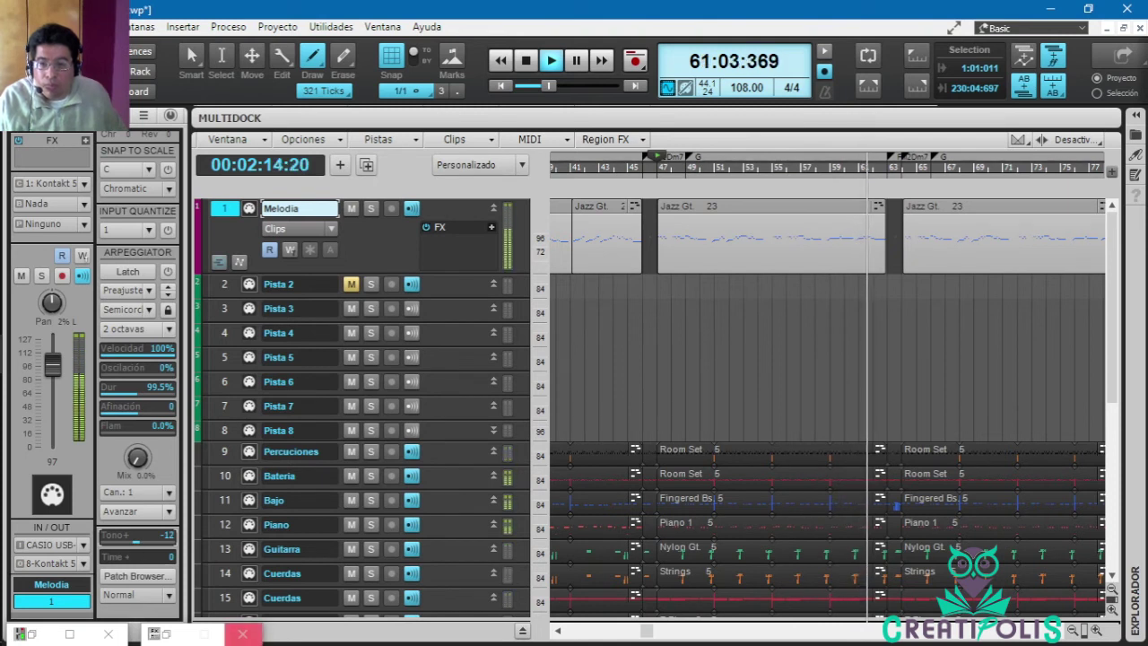
{"action": "left_click", "coordinate": [523, 60]}
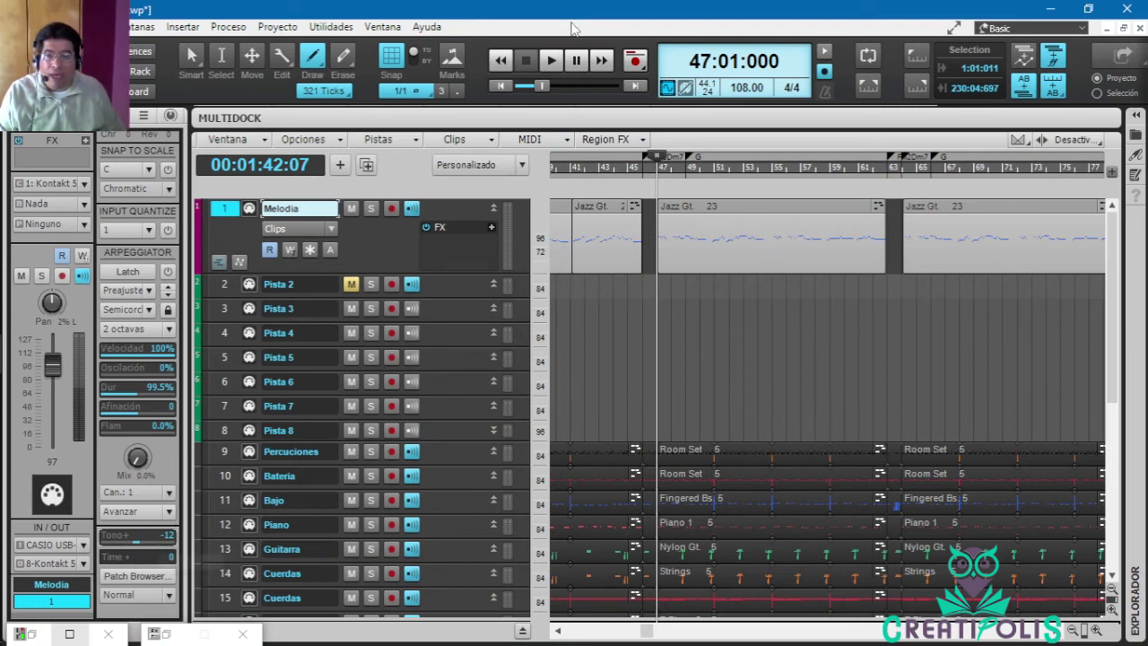
Play the full mix from measure 47 while auditioning the Cappuccino, Clean & Smooth and Double Boiler snapshots in Kontakt.
{"action": "left_click", "coordinate": [549, 64]}
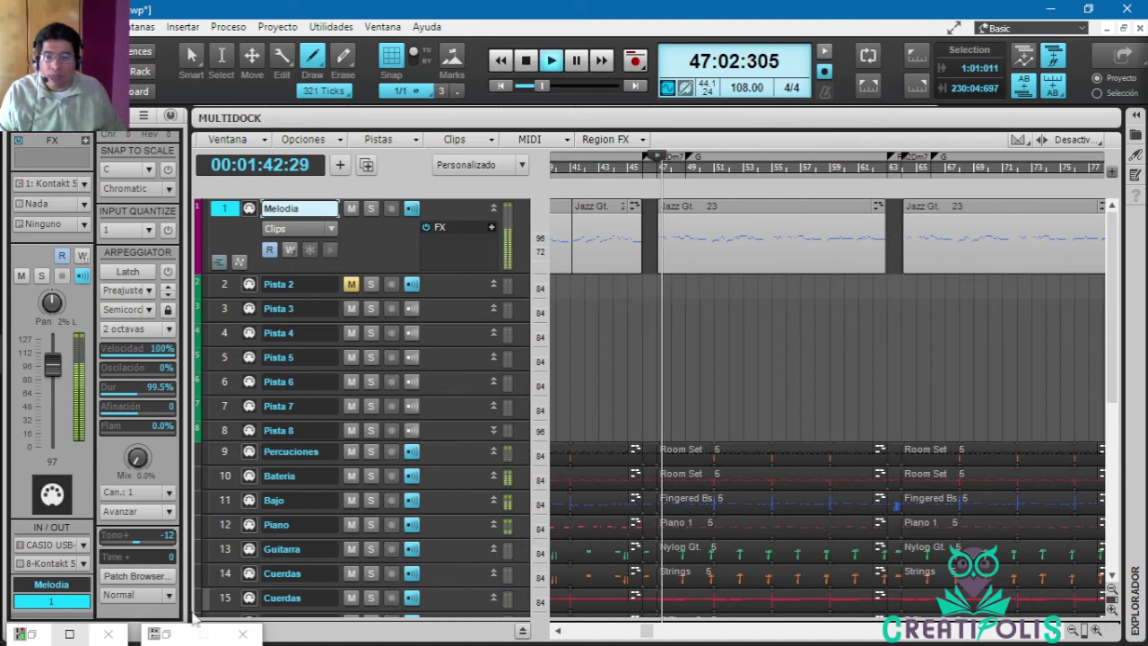
{"action": "left_click", "coordinate": [166, 634]}
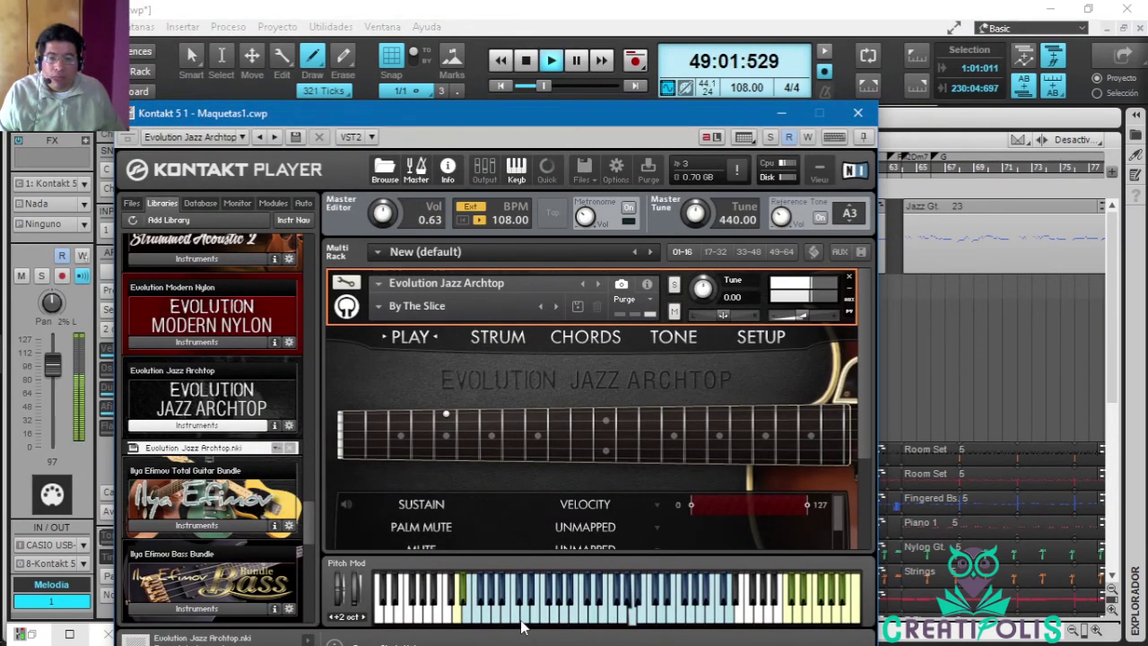
{"action": "left_click", "coordinate": [556, 307]}
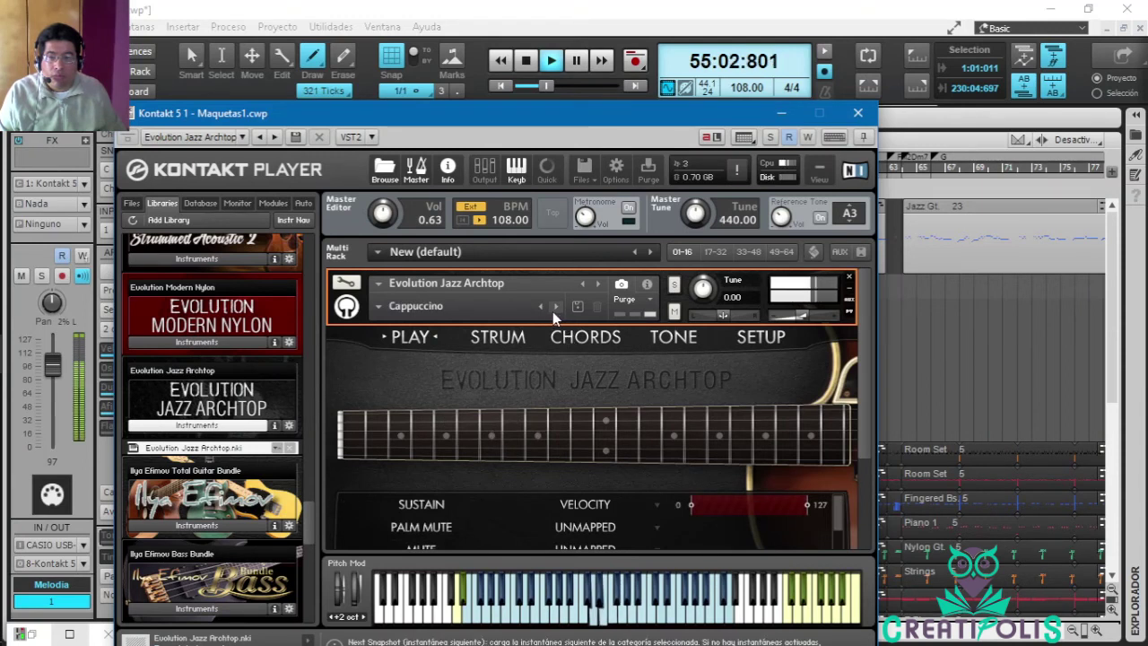
{"action": "left_click", "coordinate": [553, 308]}
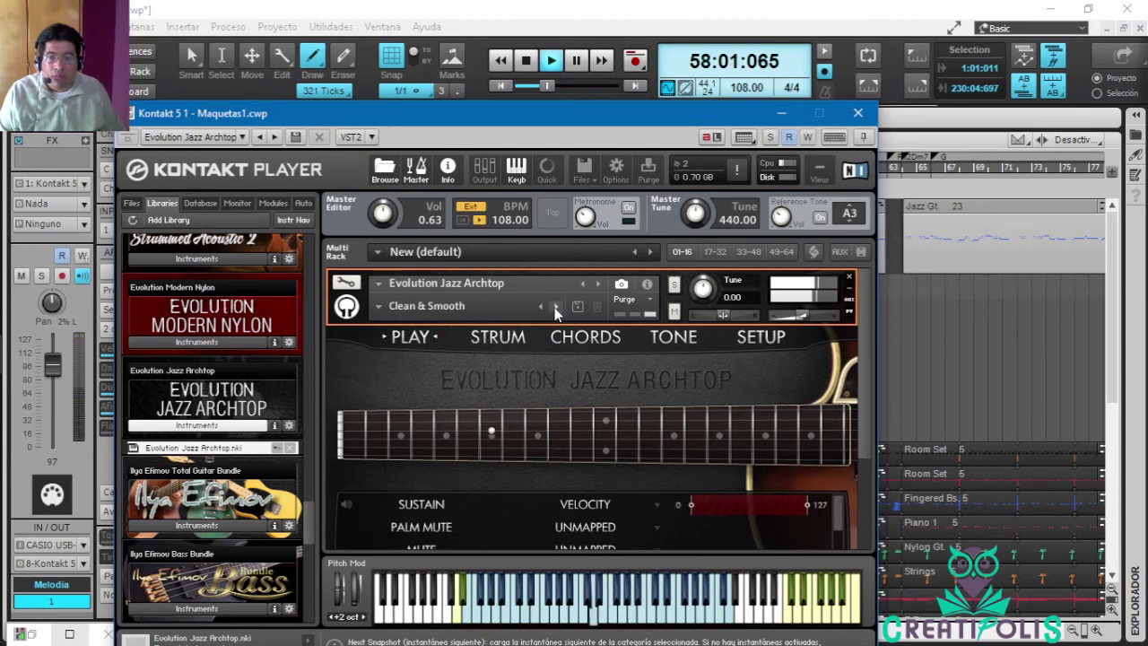
{"action": "left_click", "coordinate": [555, 308]}
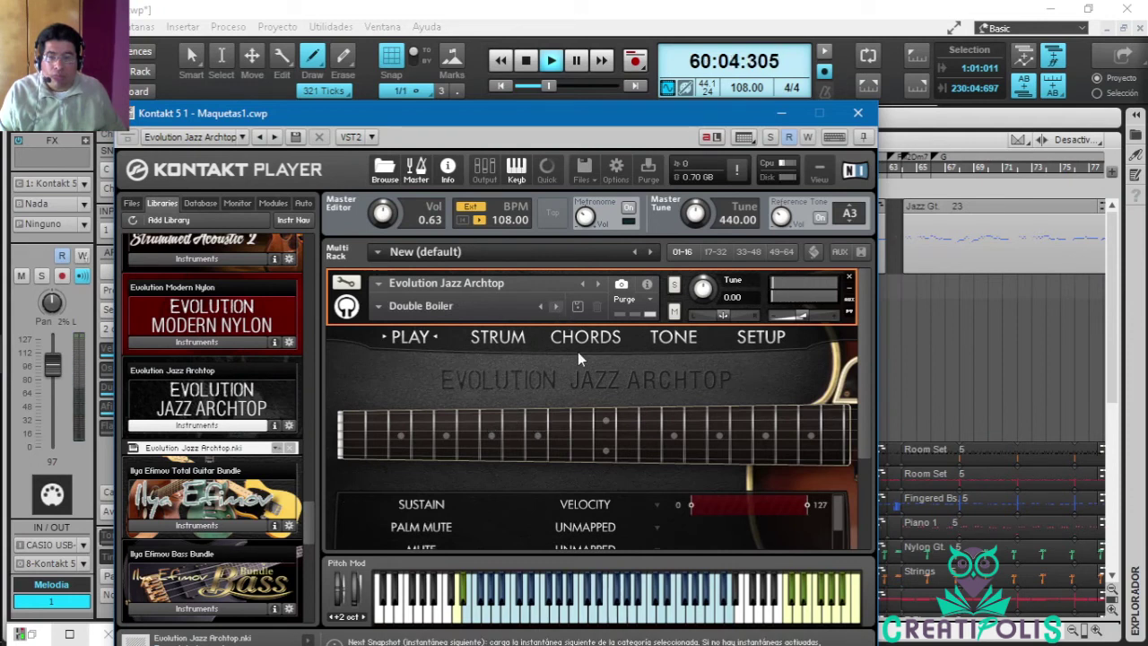
{"action": "key", "text": "space"}
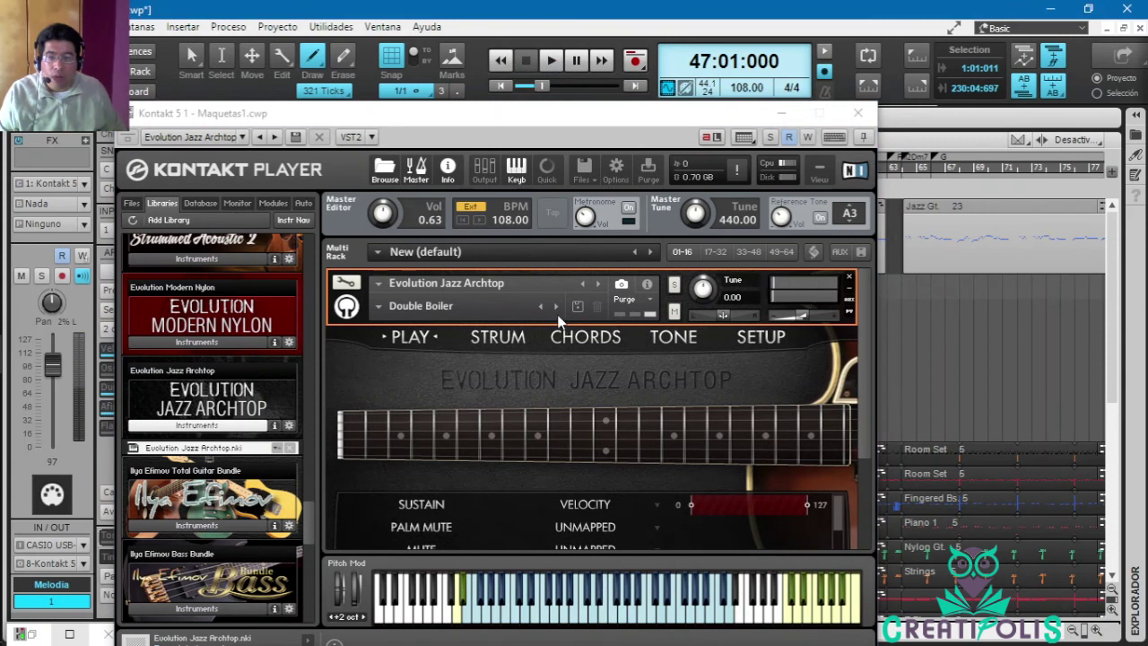
Load the Jazz Cat snapshot and raise the Evolution Jazz Archtop instrument's volume in Kontakt while playing from measure 47.
{"action": "left_click", "coordinate": [557, 310]}
{"action": "left_click", "coordinate": [557, 307]}
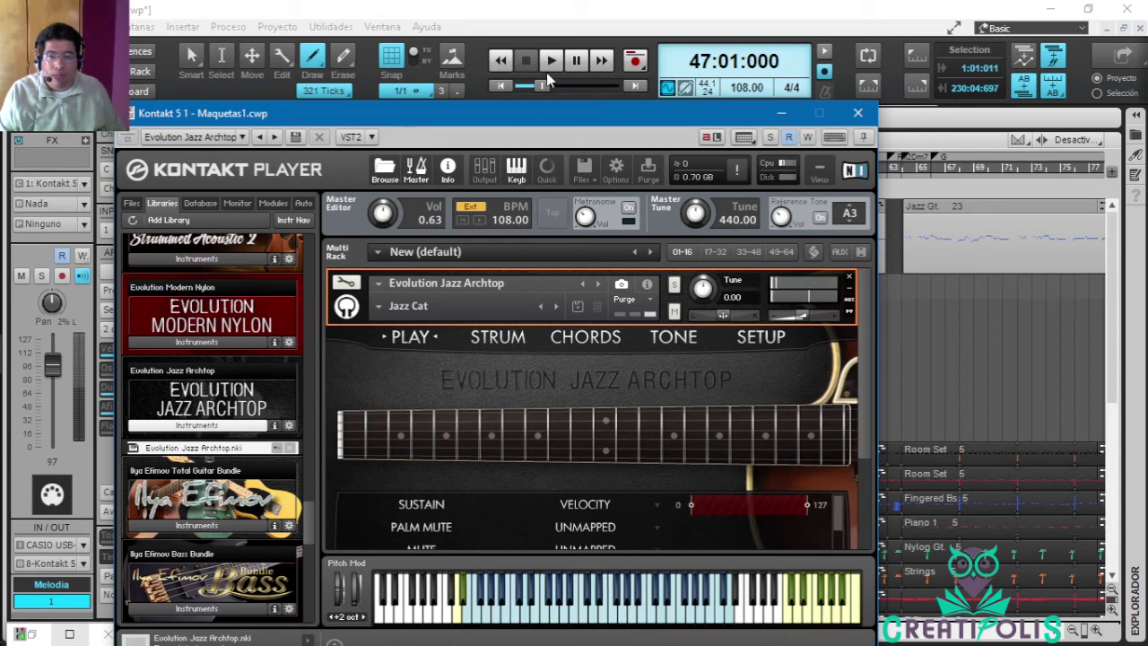
{"action": "left_click", "coordinate": [551, 60]}
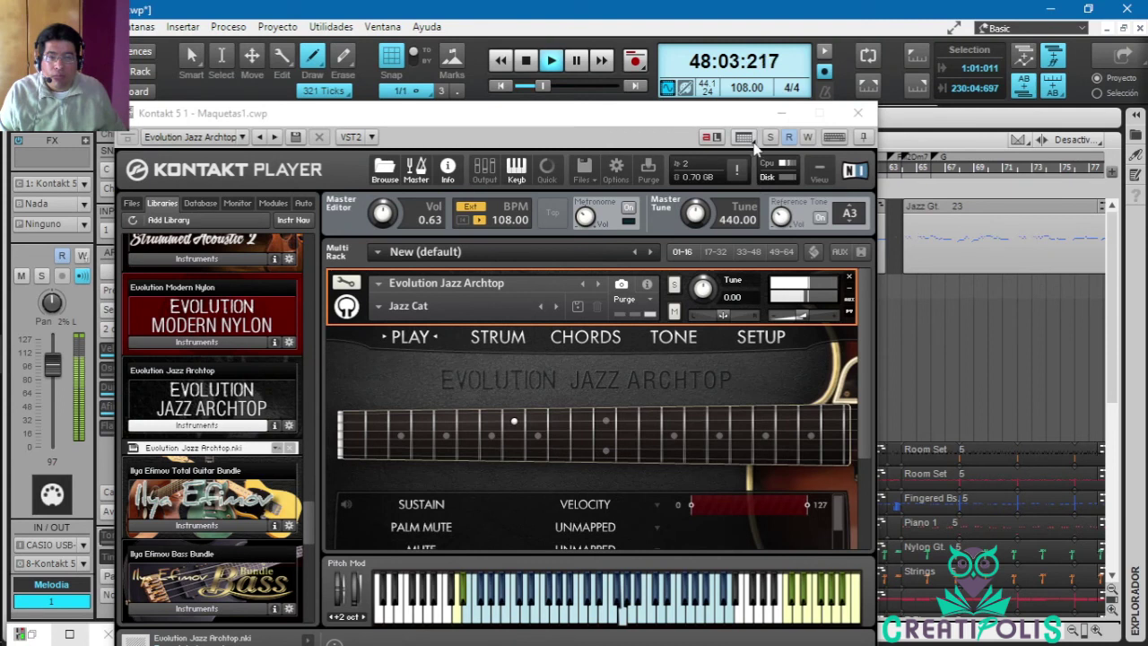
{"action": "left_click", "coordinate": [815, 321]}
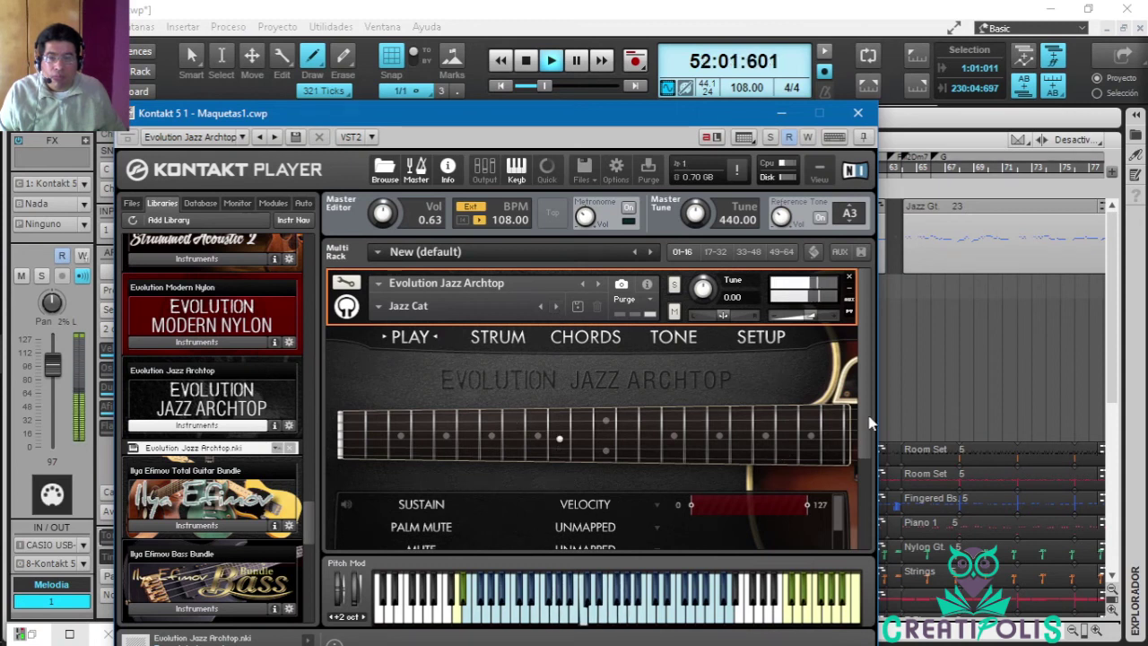
{"action": "scroll", "coordinate": [865, 485], "scroll_direction": "down", "scroll_amount": 3}
{"action": "scroll", "coordinate": [874, 492], "scroll_direction": "up", "scroll_amount": 2}
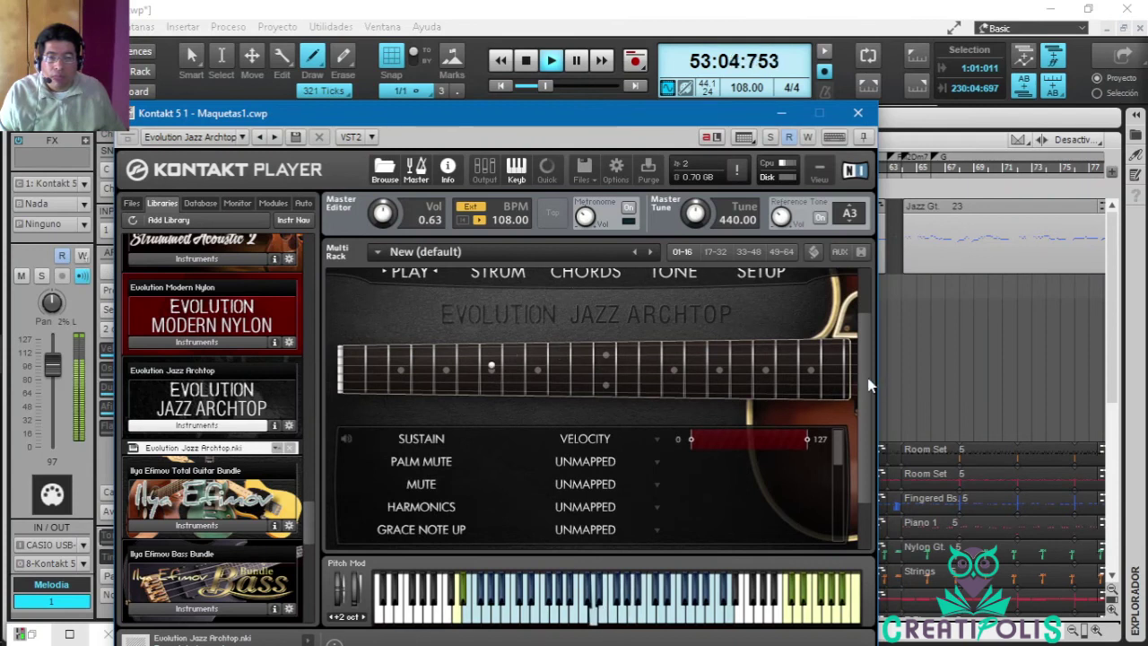
{"action": "scroll", "coordinate": [870, 385], "scroll_direction": "up", "scroll_amount": 2}
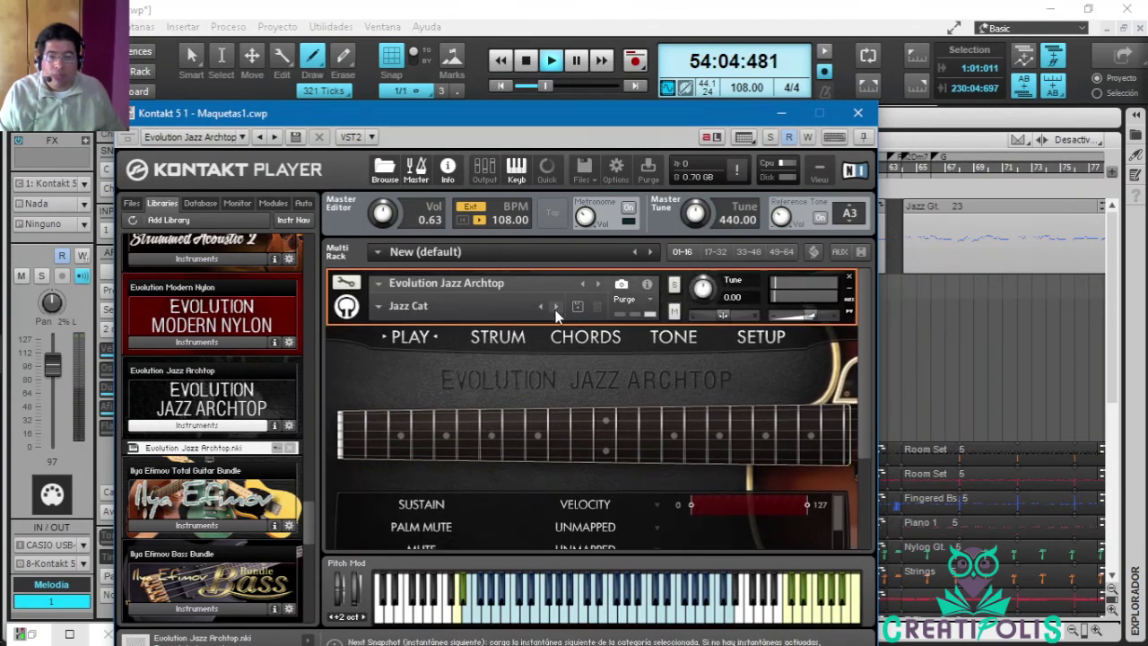
Minimize the Kontakt window and listen to the full mix from measure 47 twice, stopping playback after each pass.
{"action": "left_click", "coordinate": [507, 85]}
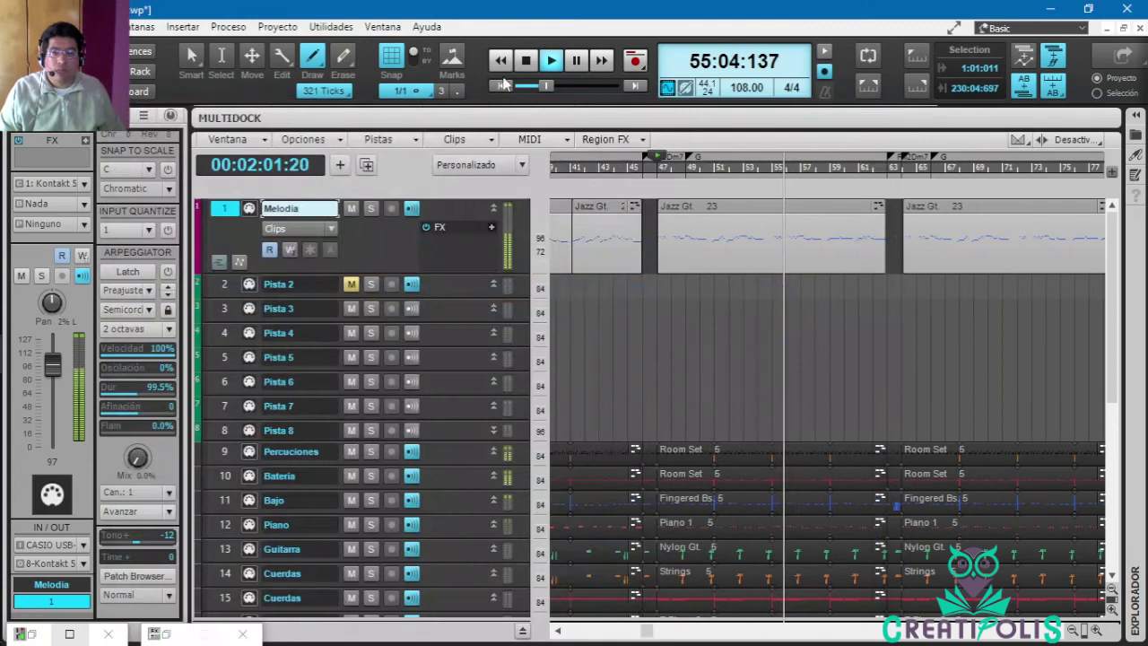
{"action": "key", "text": "space"}
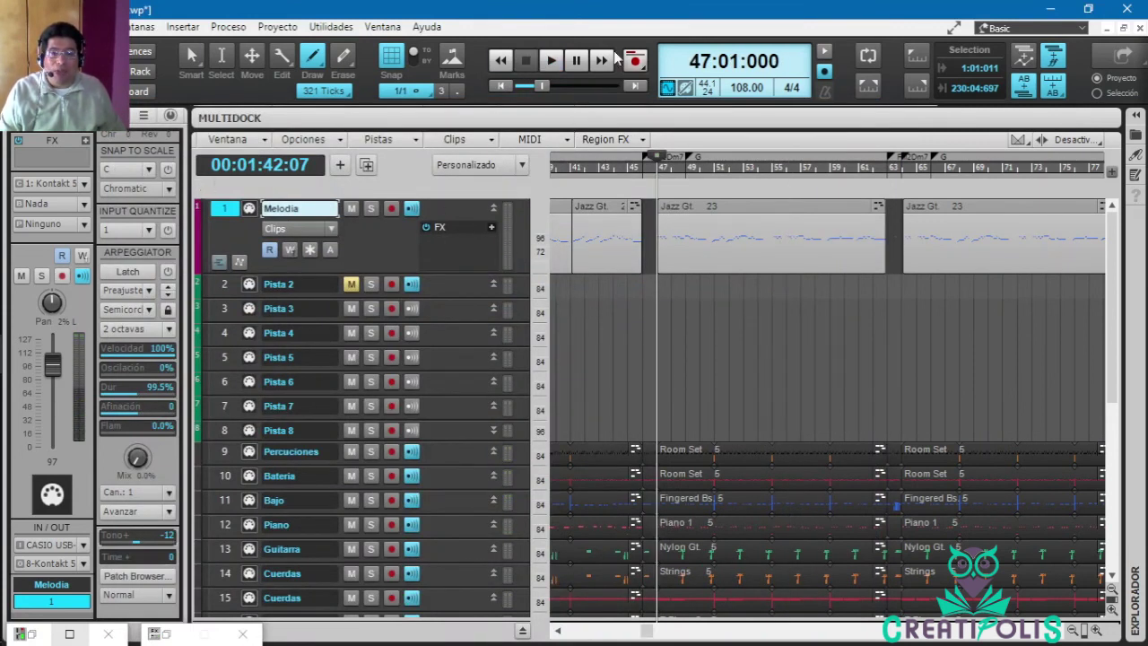
{"action": "left_click", "coordinate": [549, 61]}
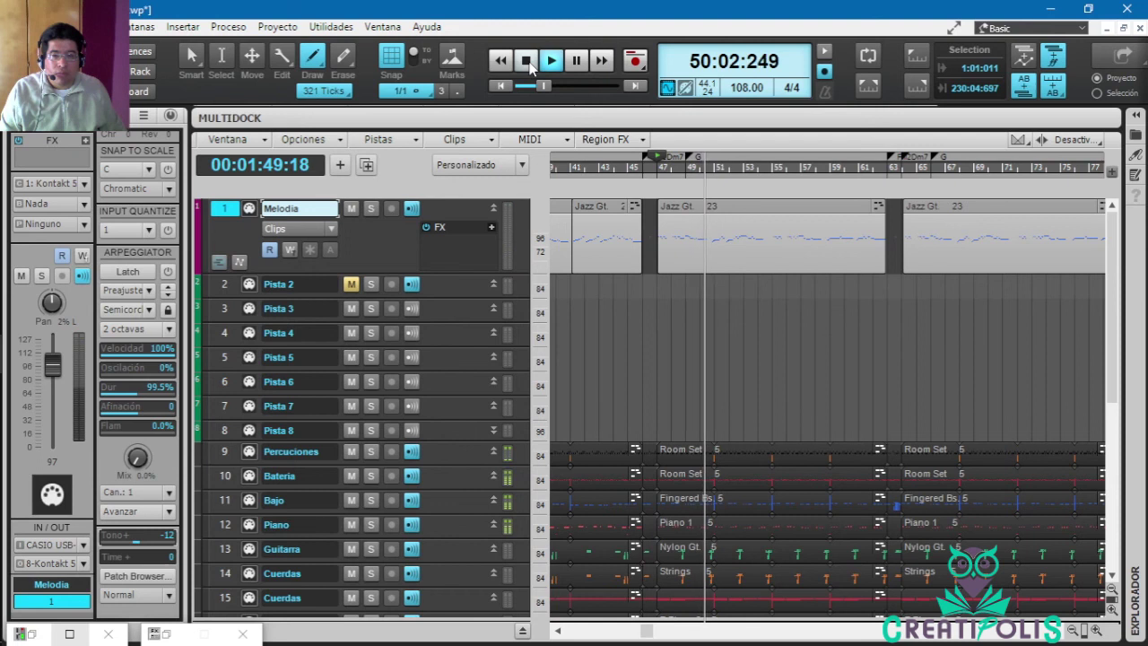
{"action": "left_click", "coordinate": [527, 61]}
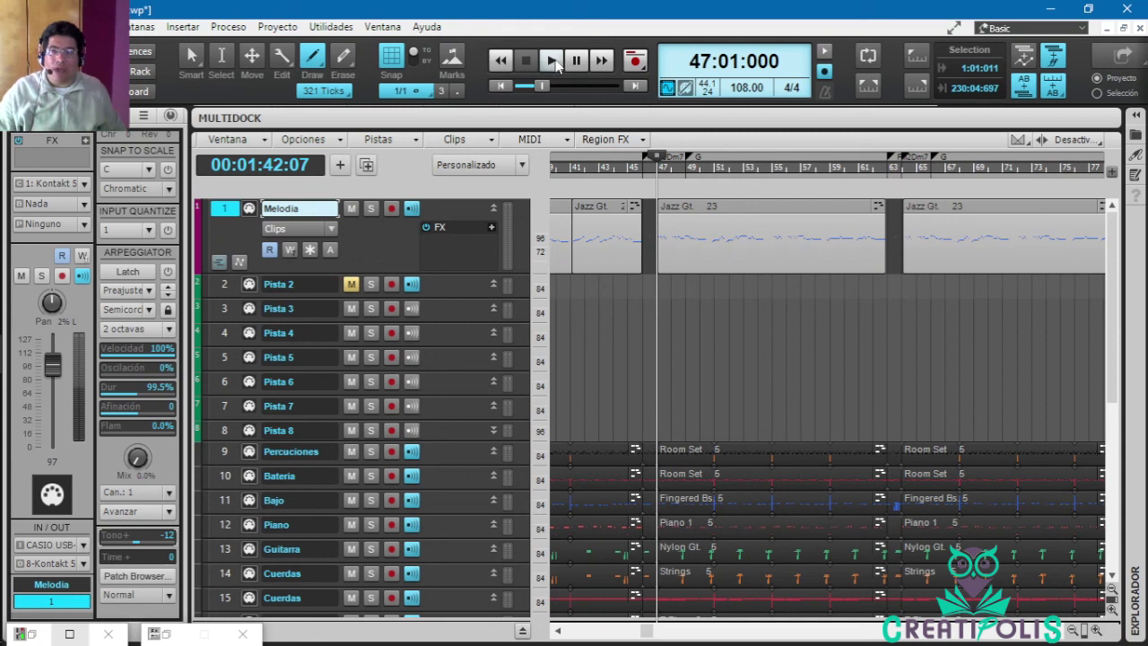
{"action": "left_click", "coordinate": [552, 63]}
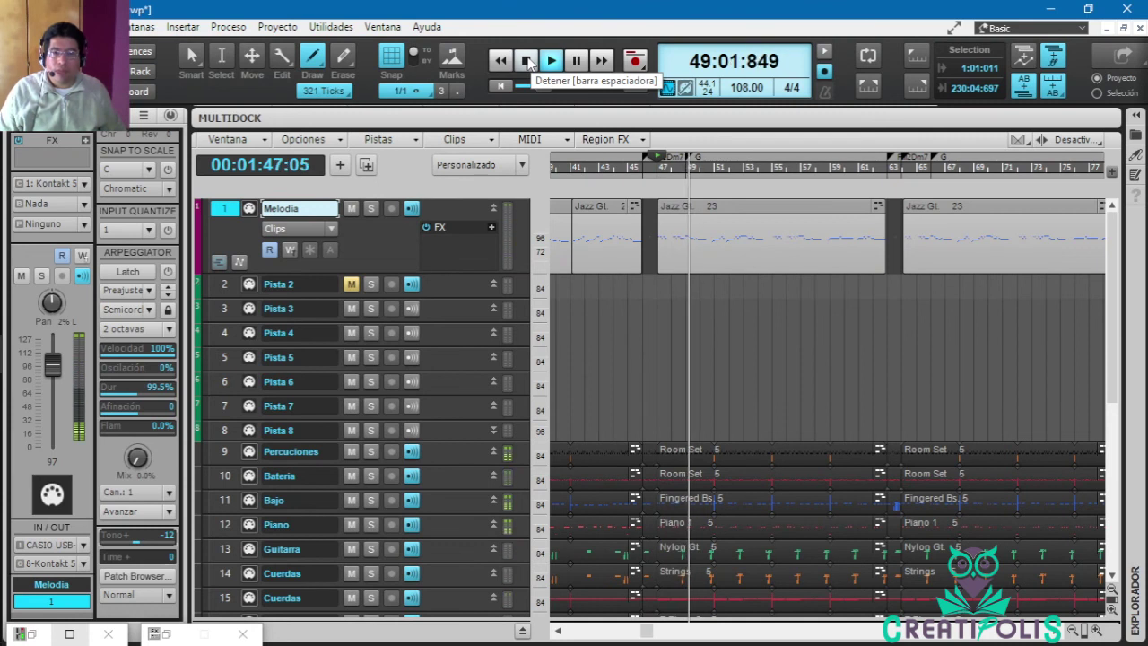
{"action": "left_click", "coordinate": [529, 61]}
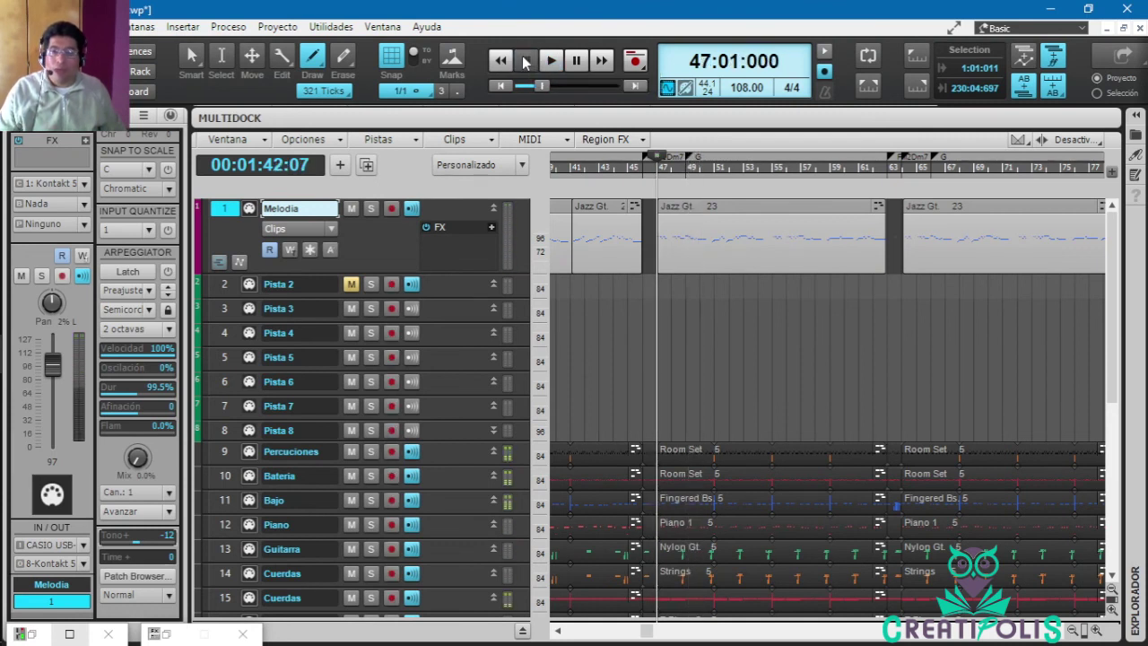